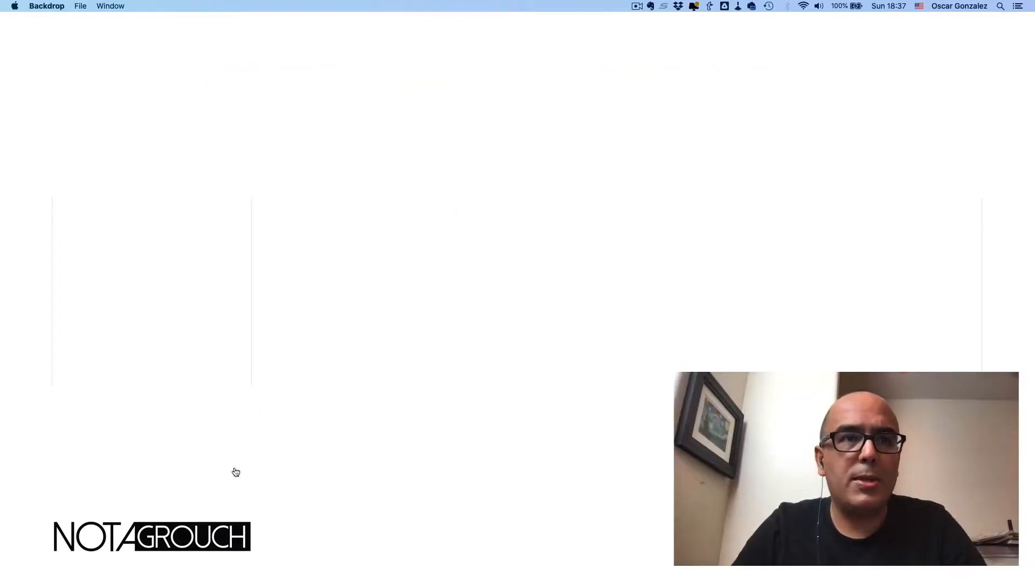
- Bring the Brave window showing the WP Engine Sites page to the front
key(super+Tab)
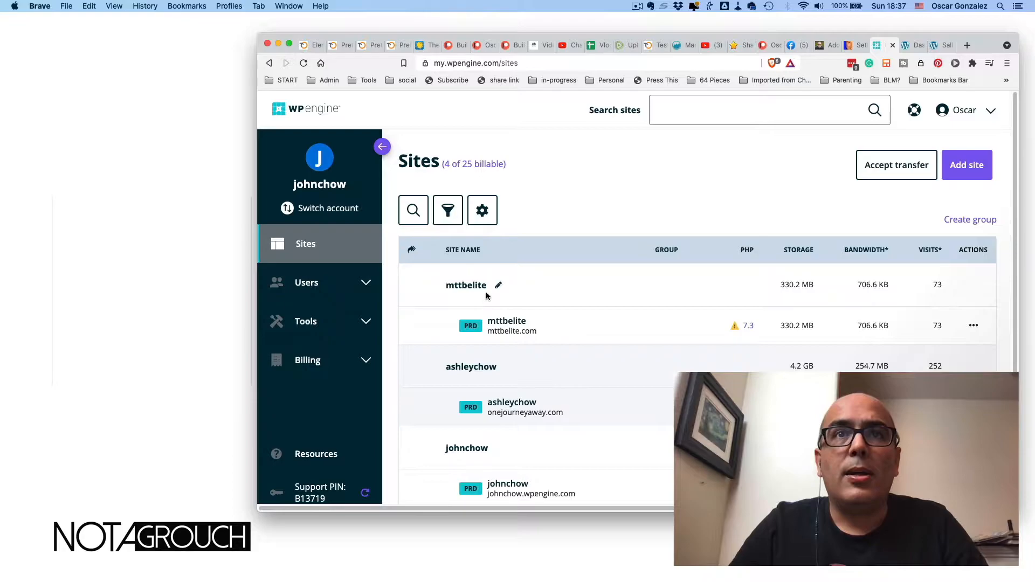
- Open the live sallychow.com front page and scroll through its posts down to the footer
scroll(486, 296, down, 5)
click(908, 44)
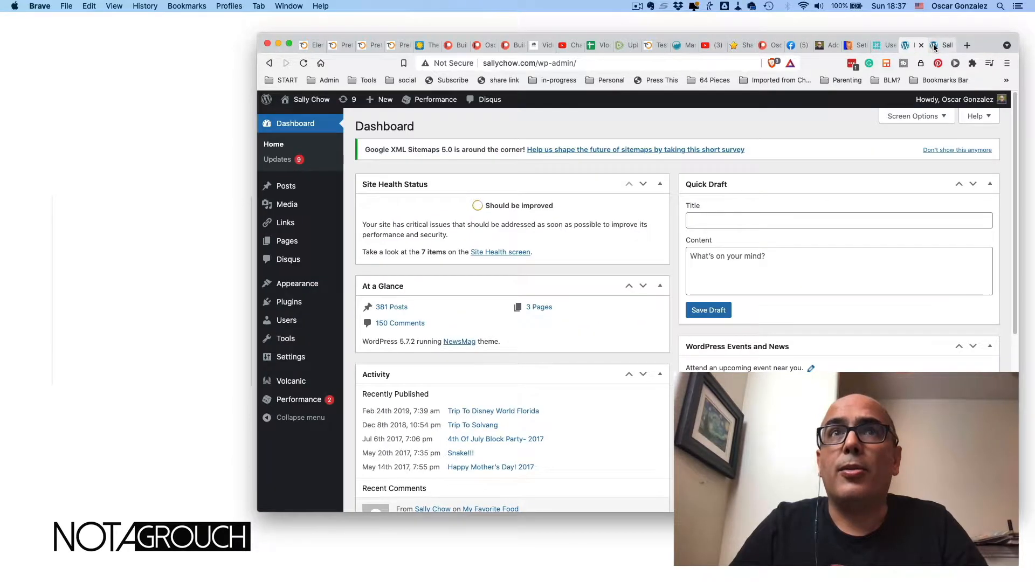
click(934, 46)
scroll(590, 259, up, 3)
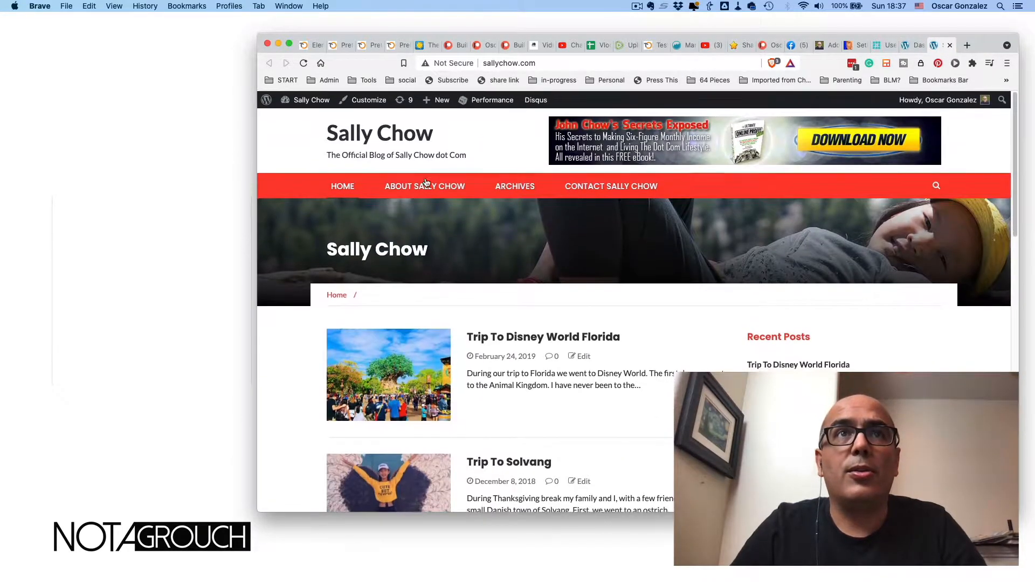
scroll(577, 322, down, 15)
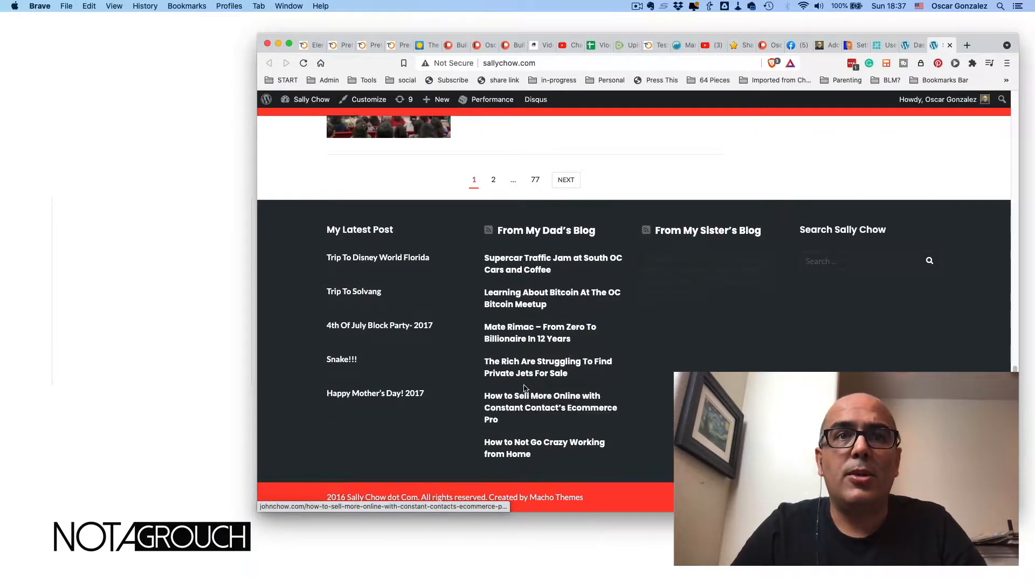
scroll(652, 354, up, 5)
scroll(651, 354, up, 10)
scroll(651, 354, down, 4)
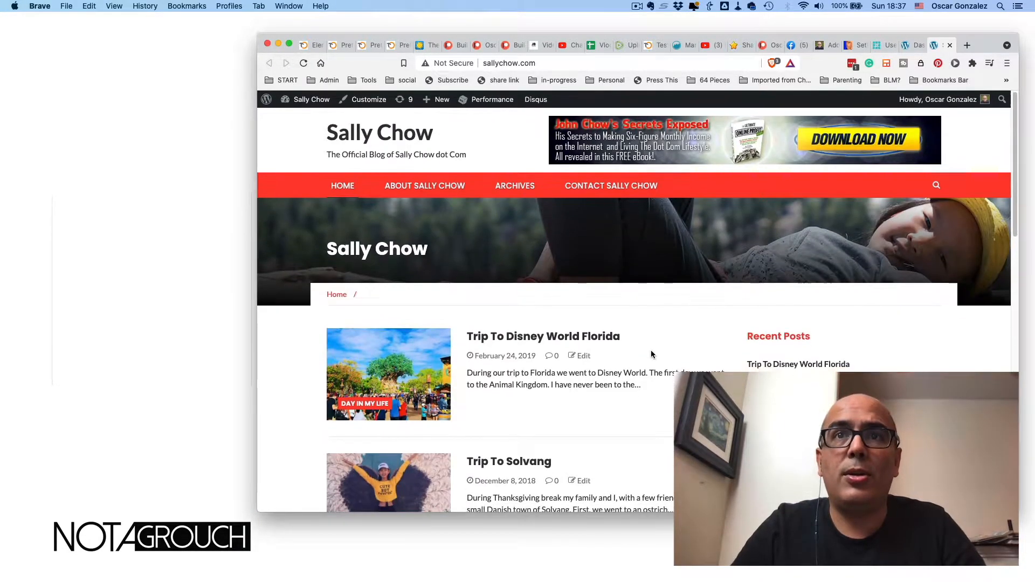
scroll(651, 354, down, 2)
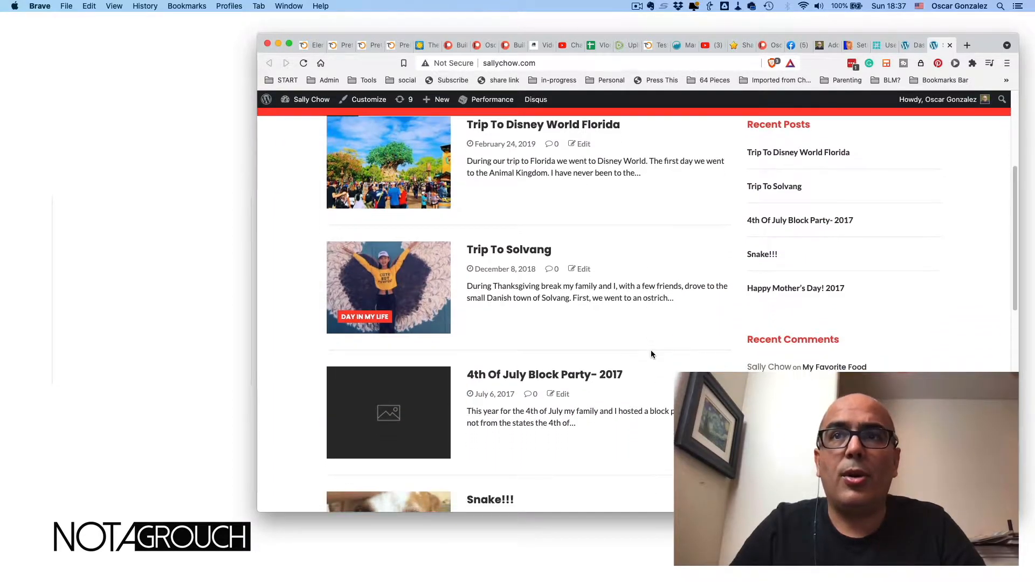
scroll(651, 354, up, 5)
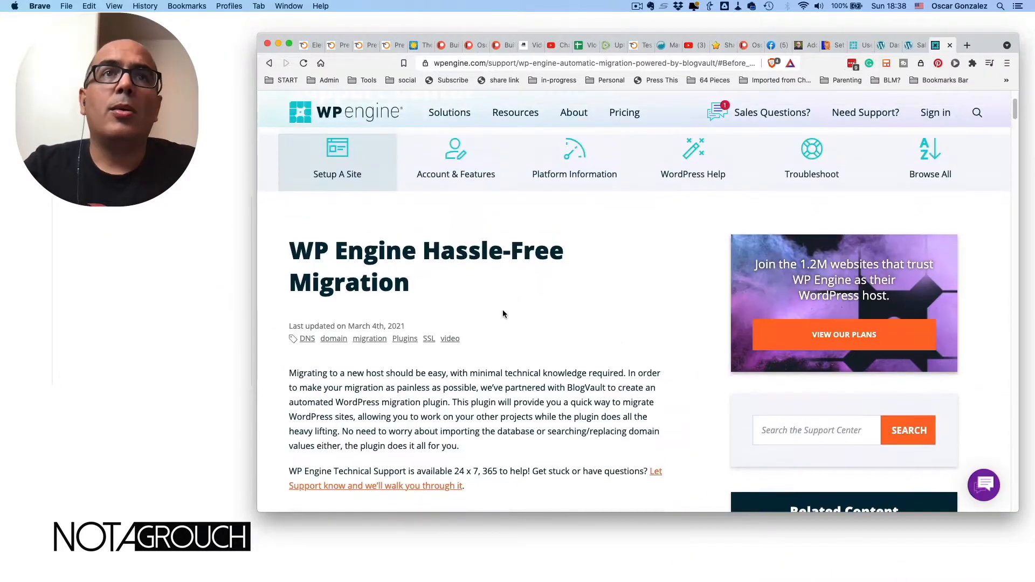
- Return from the migration help article to the WP Engine Sites list via the dashboard and start Add site
scroll(502, 314, up, 3)
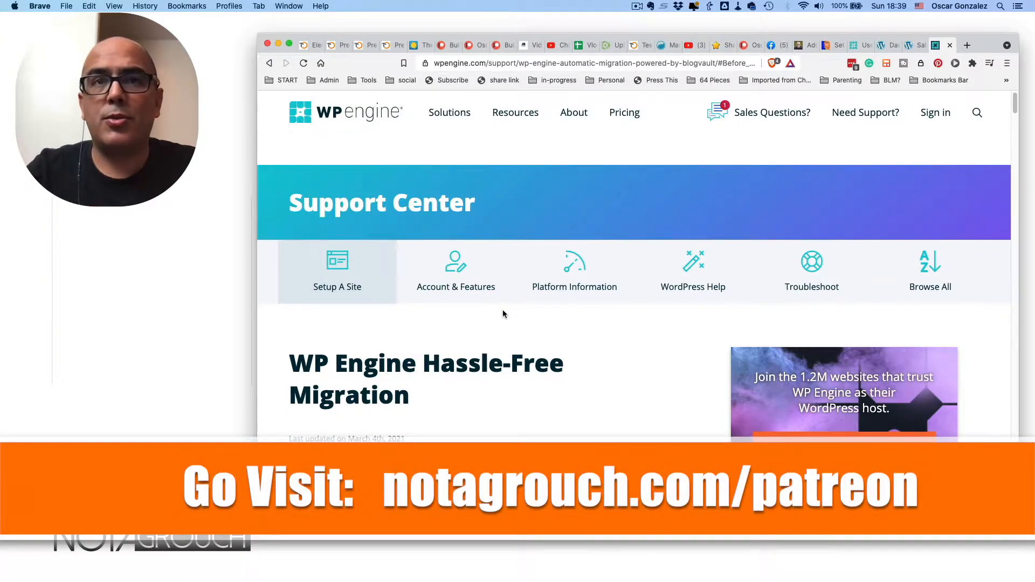
scroll(502, 311, down, 1)
scroll(475, 322, down, 1)
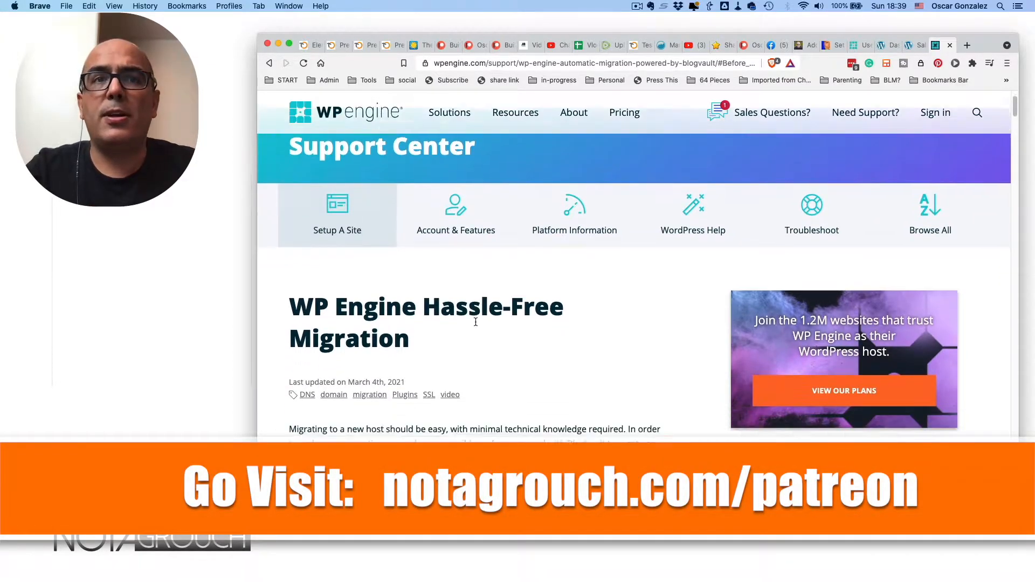
scroll(475, 321, down, 3)
scroll(431, 305, up, 2)
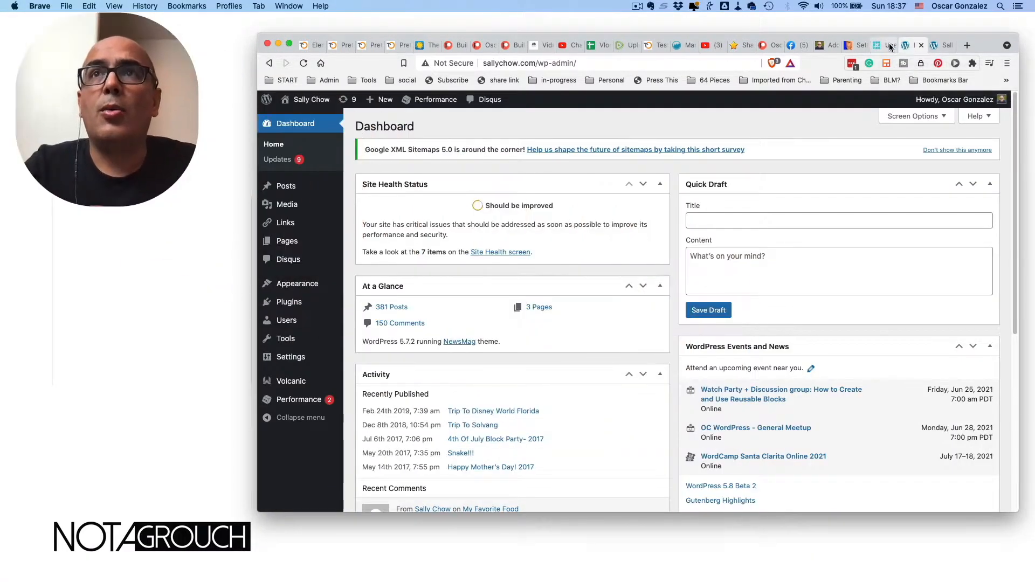
click(884, 46)
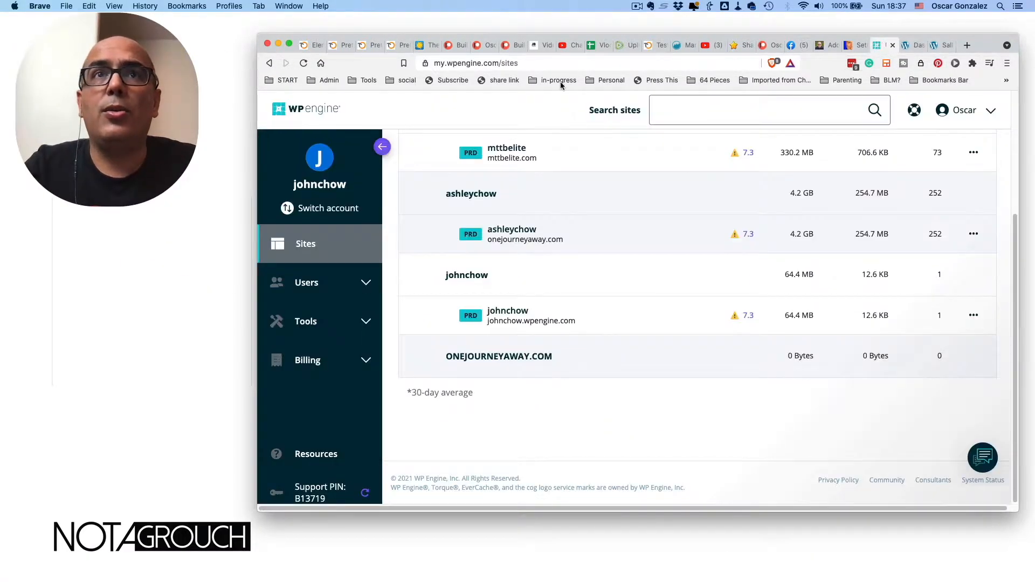
scroll(480, 292, up, 5)
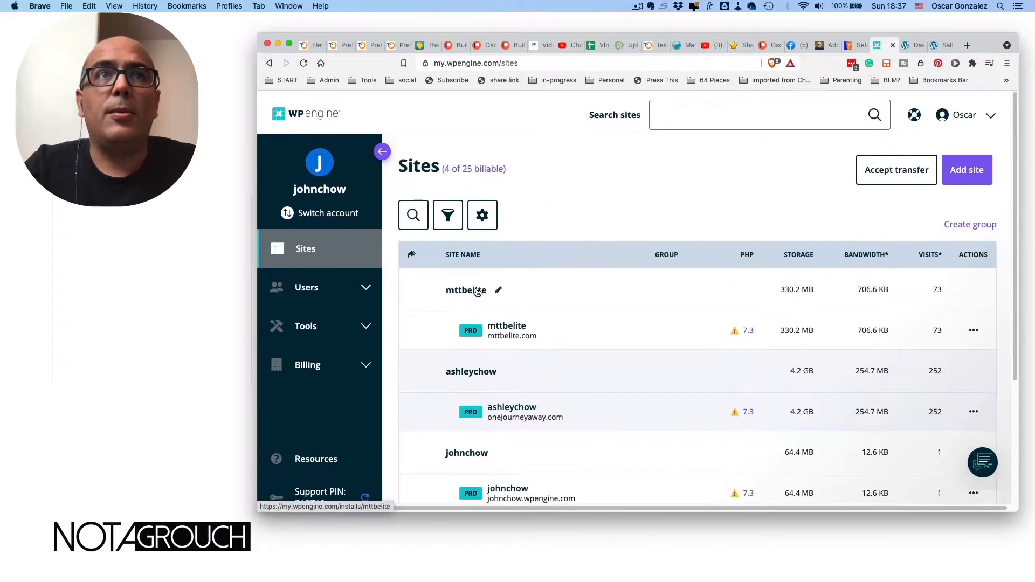
click(312, 115)
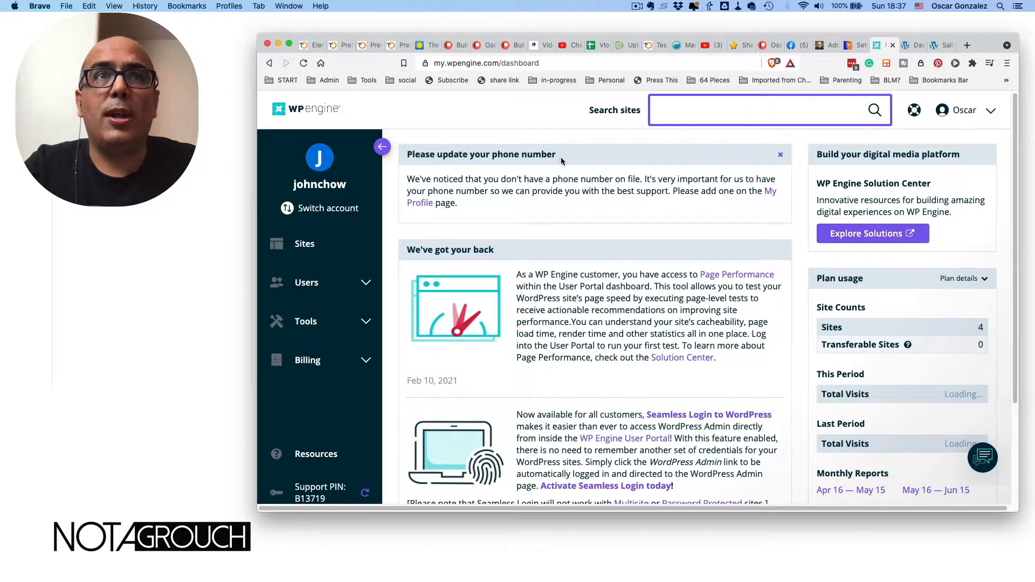
click(300, 246)
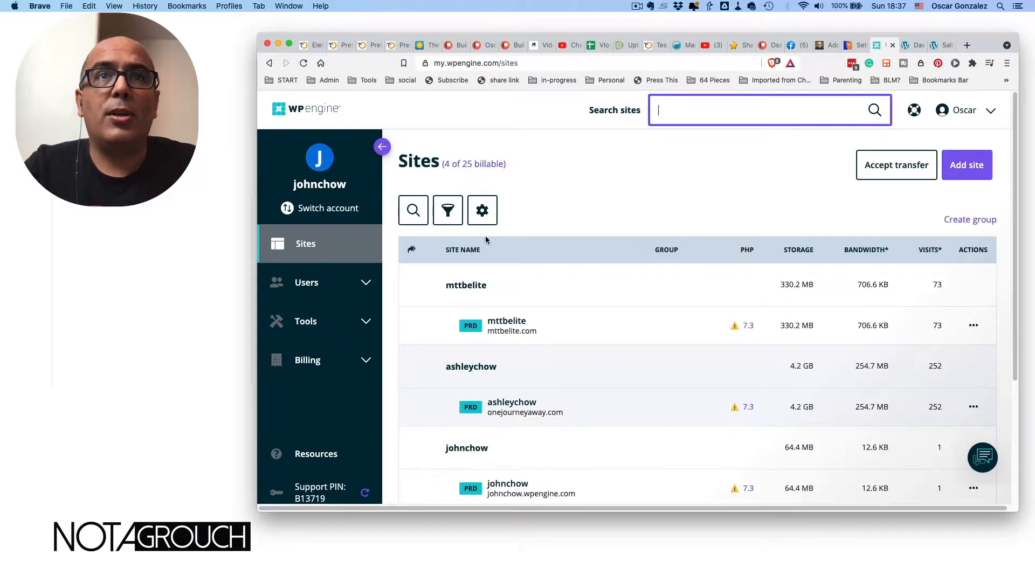
click(970, 168)
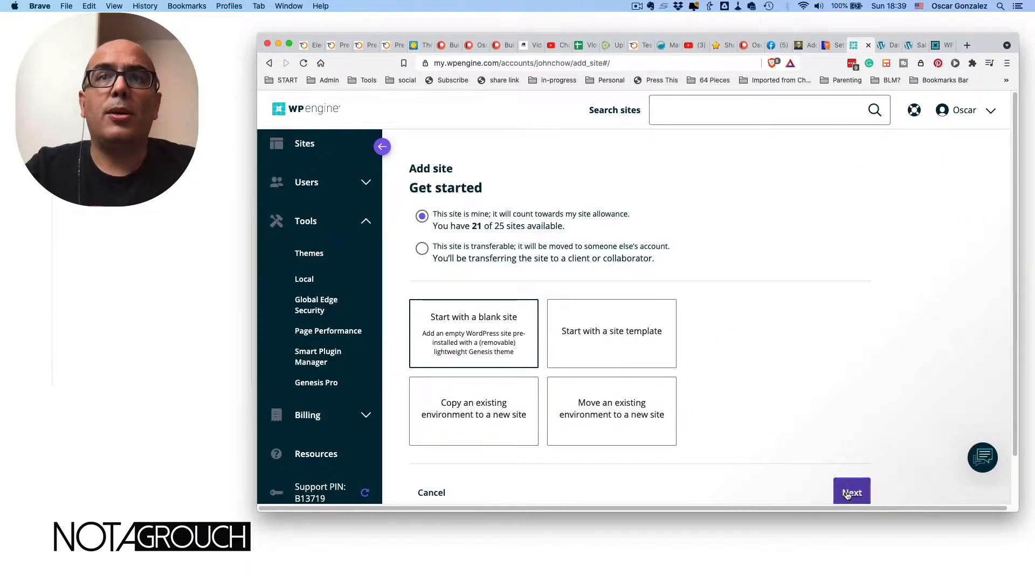
- Add a site named SallyChow with a Production environment named sallychow
click(849, 493)
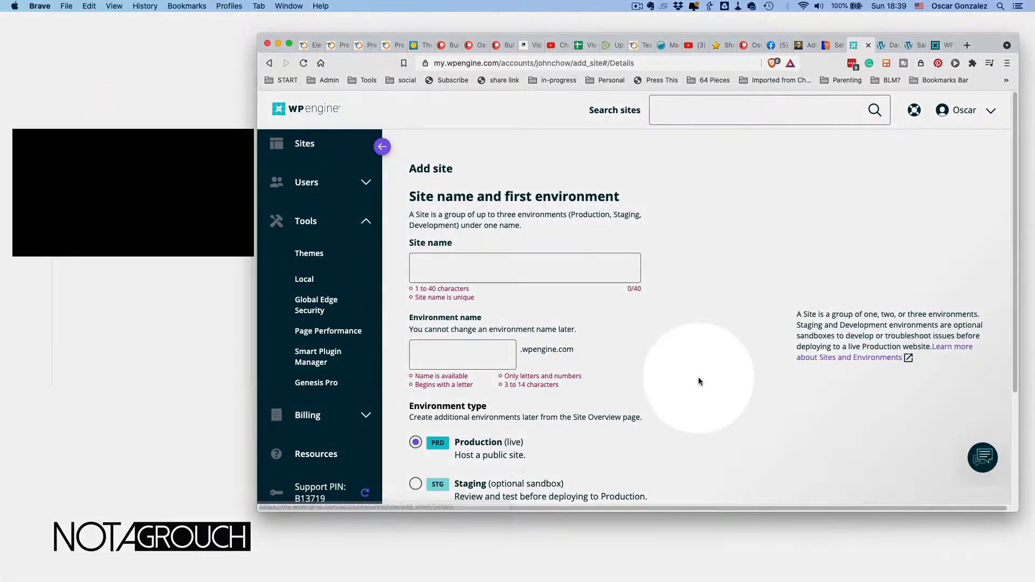
click(516, 263)
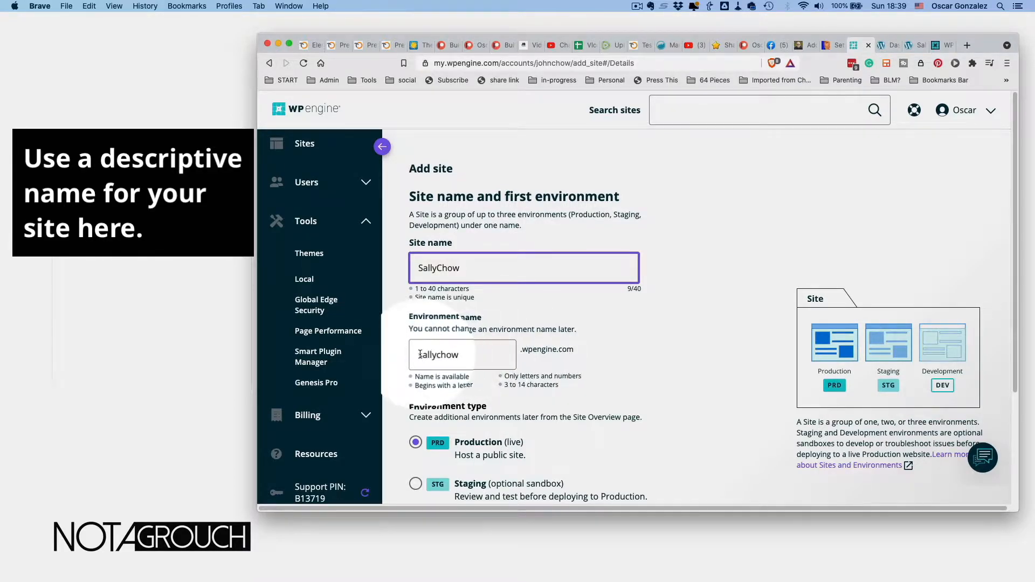
scroll(523, 353, down, 5)
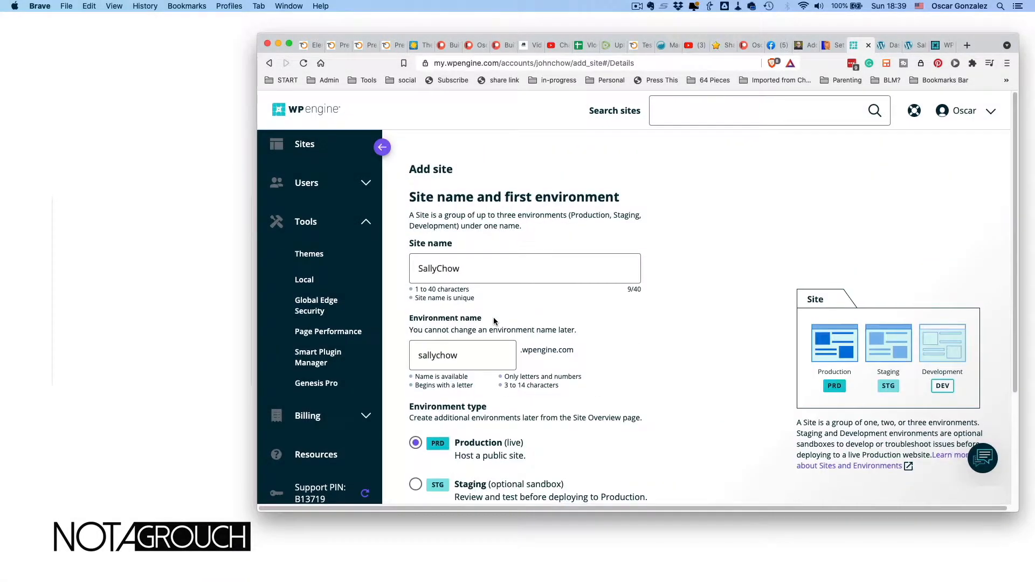
scroll(494, 319, down, 1)
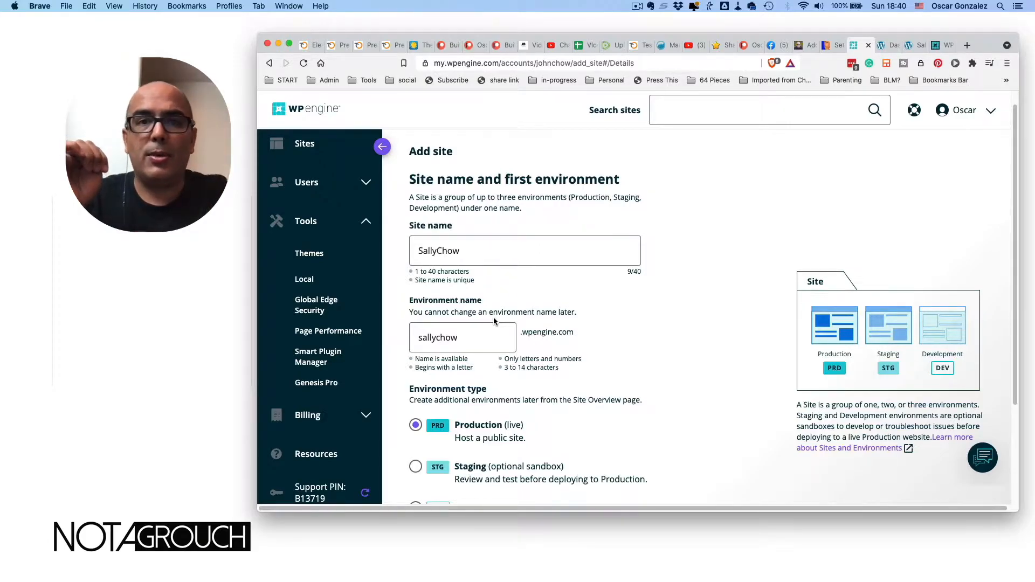
scroll(495, 311, down, 5)
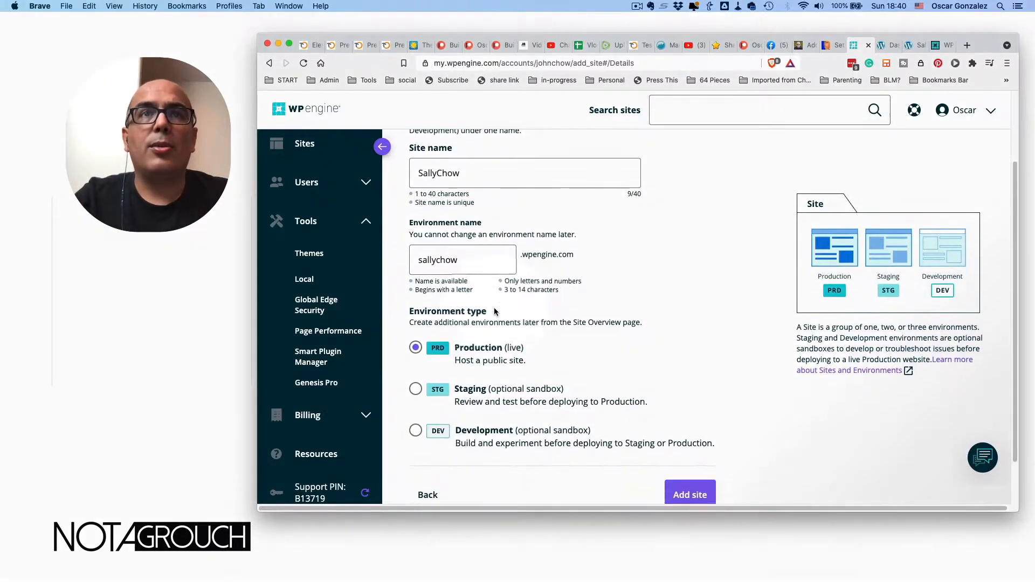
click(495, 301)
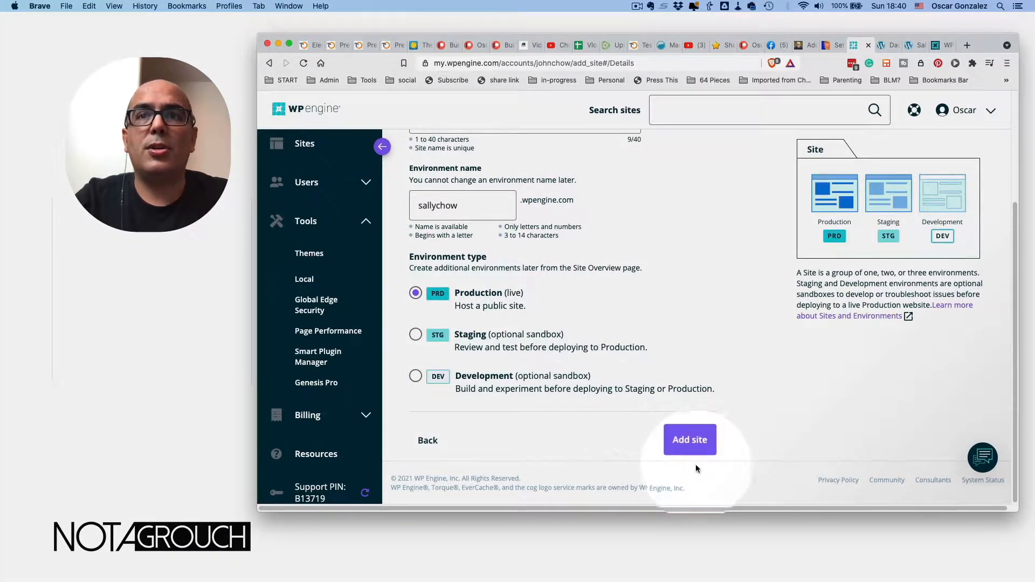
click(690, 445)
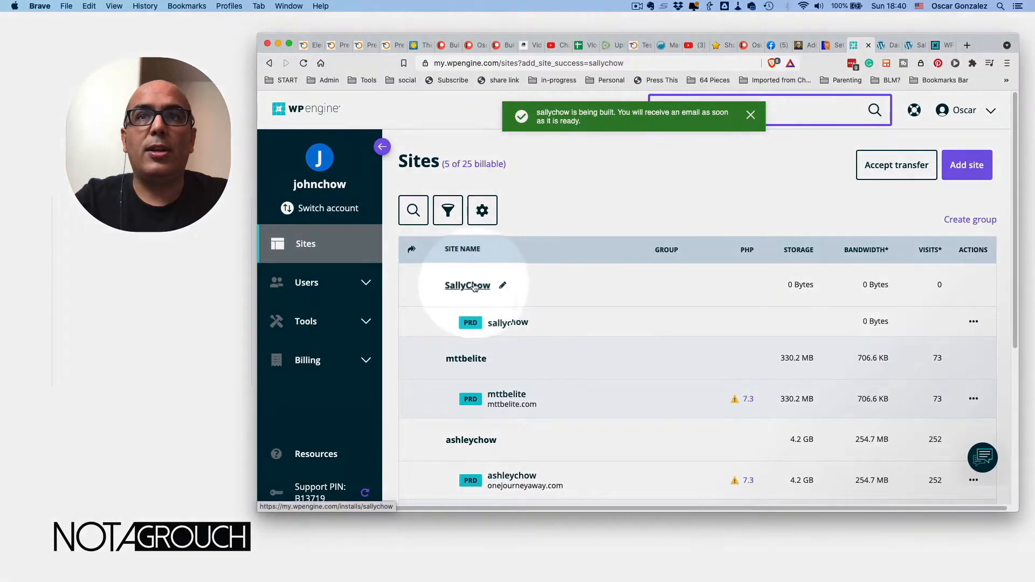
- Open the new SallyChow site and look over its Overview page
click(468, 285)
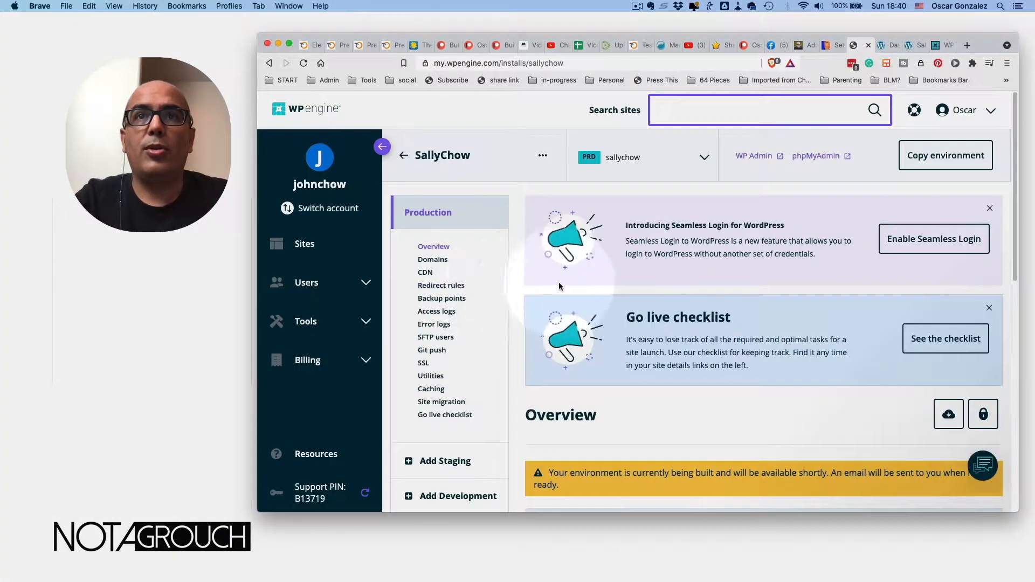
scroll(578, 293, down, 5)
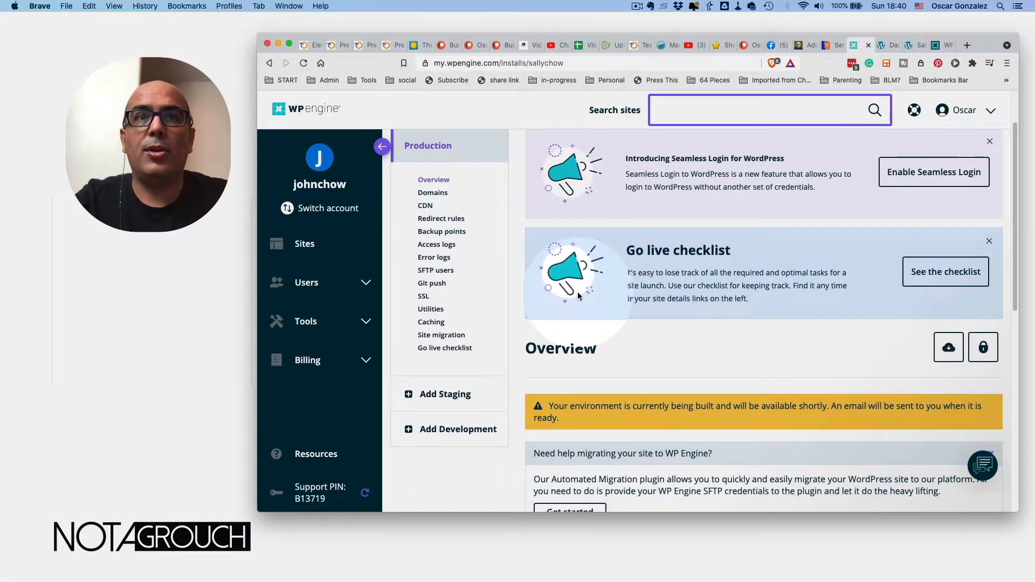
scroll(577, 292, up, 5)
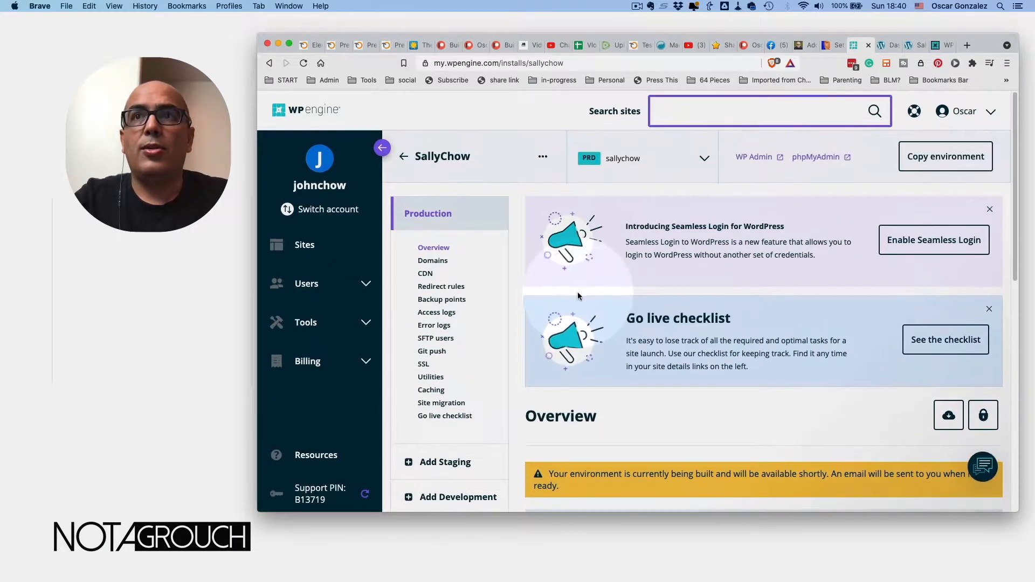
scroll(577, 295, down, 2)
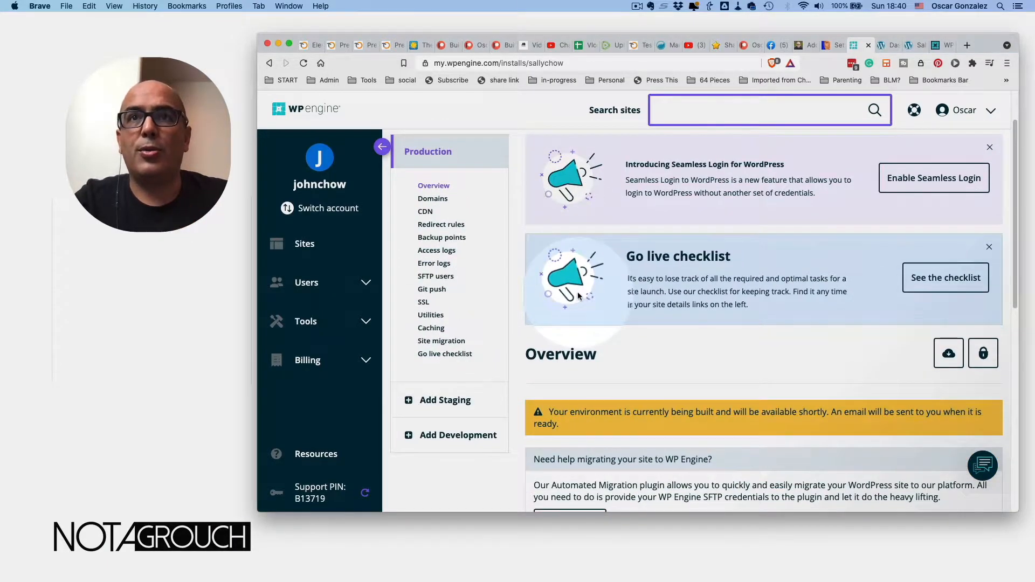
scroll(578, 296, down, 1)
scroll(578, 292, down, 7)
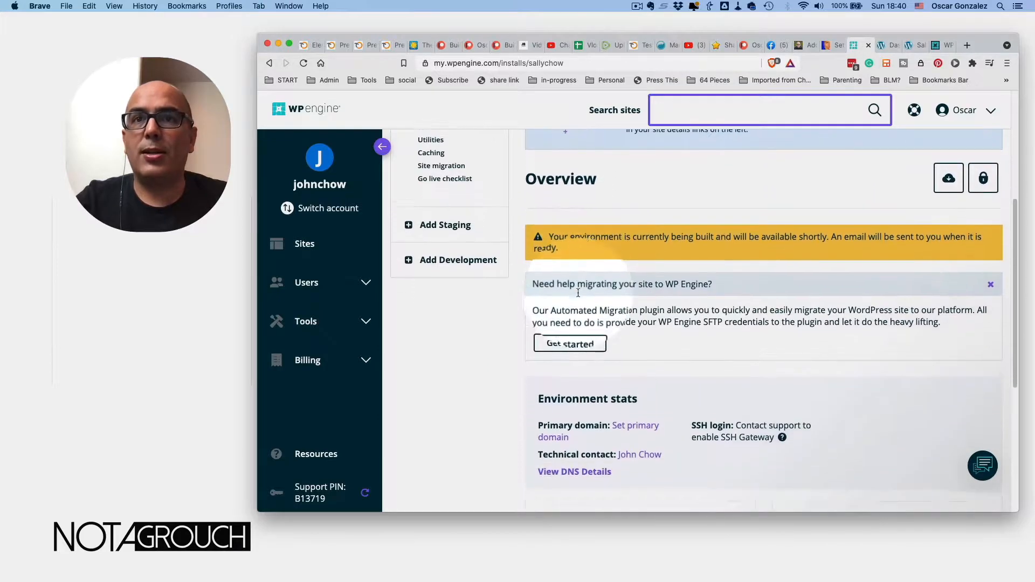
scroll(577, 292, down, 7)
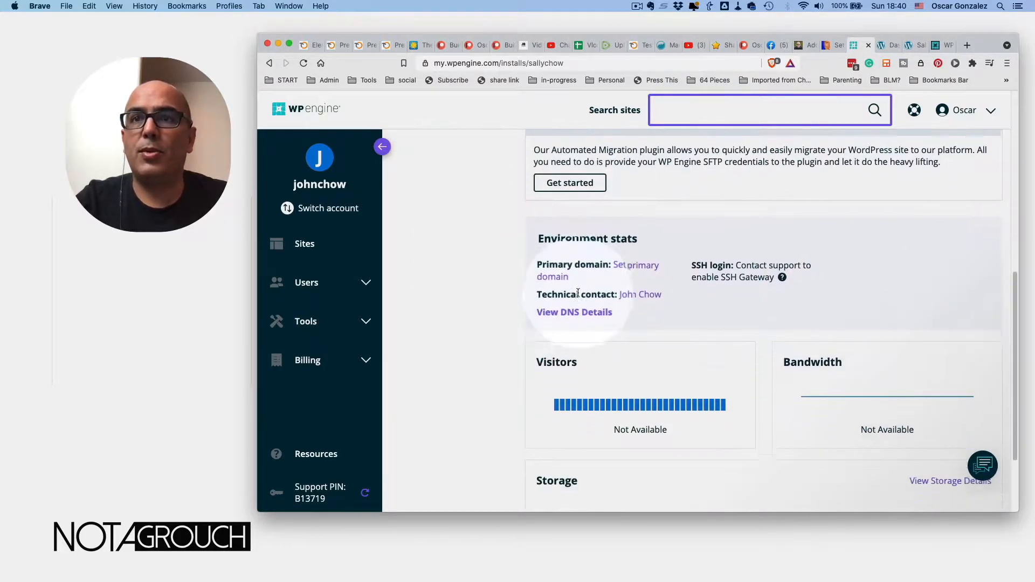
scroll(577, 292, up, 15)
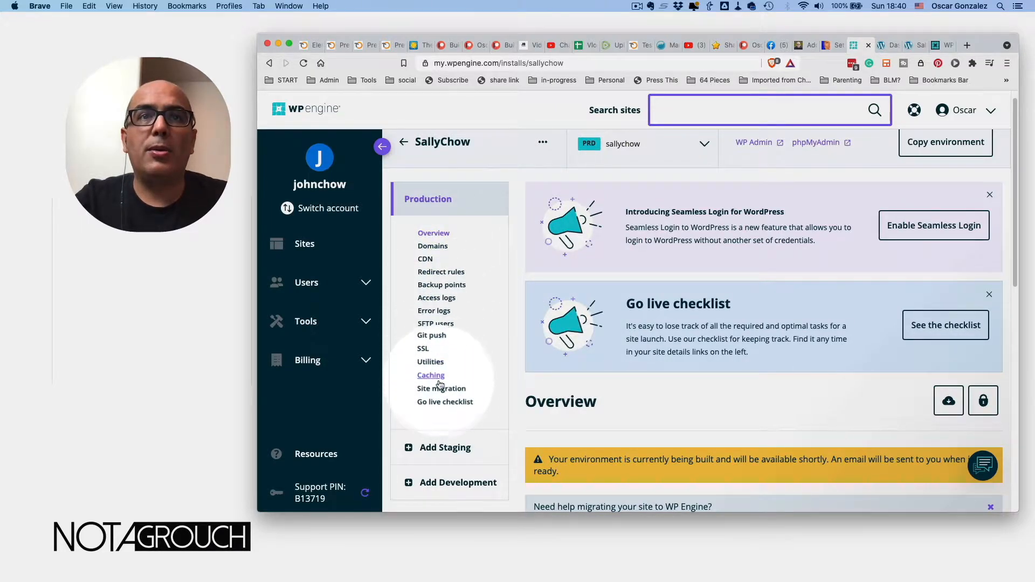
- Open the Site migration instructions and follow Download plugin to the WordPress.org plugin page
click(429, 389)
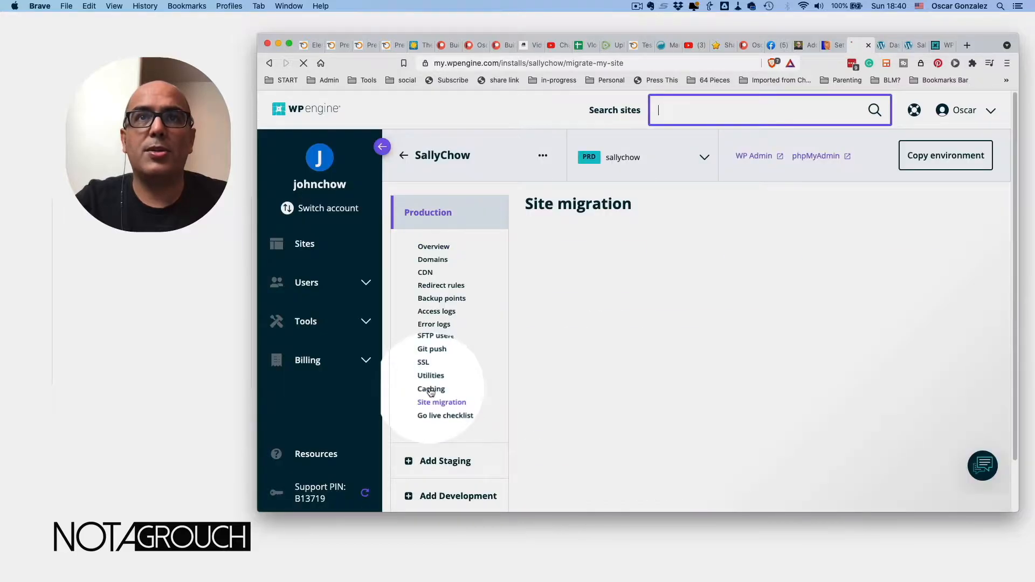
scroll(612, 353, down, 2)
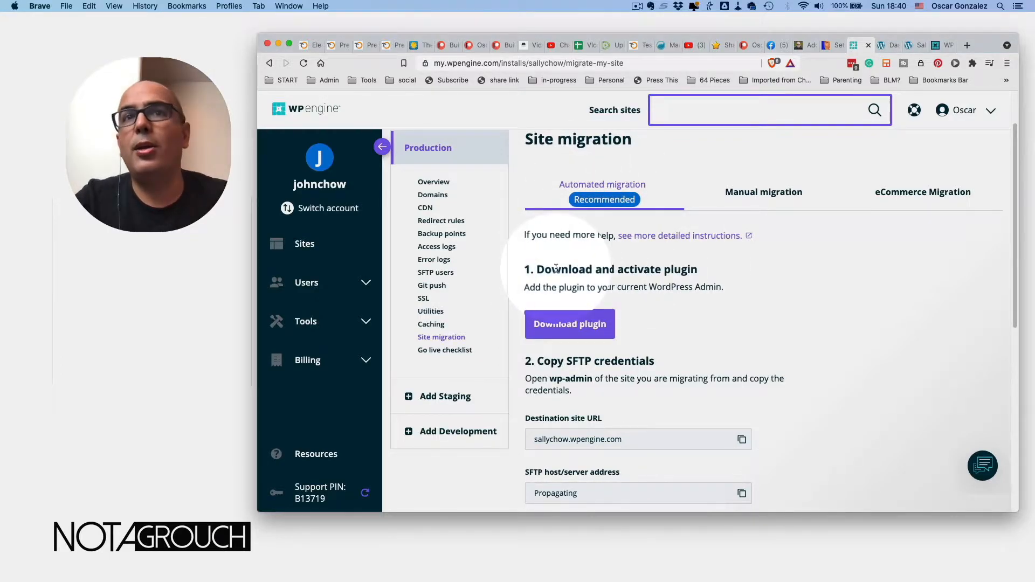
click(571, 324)
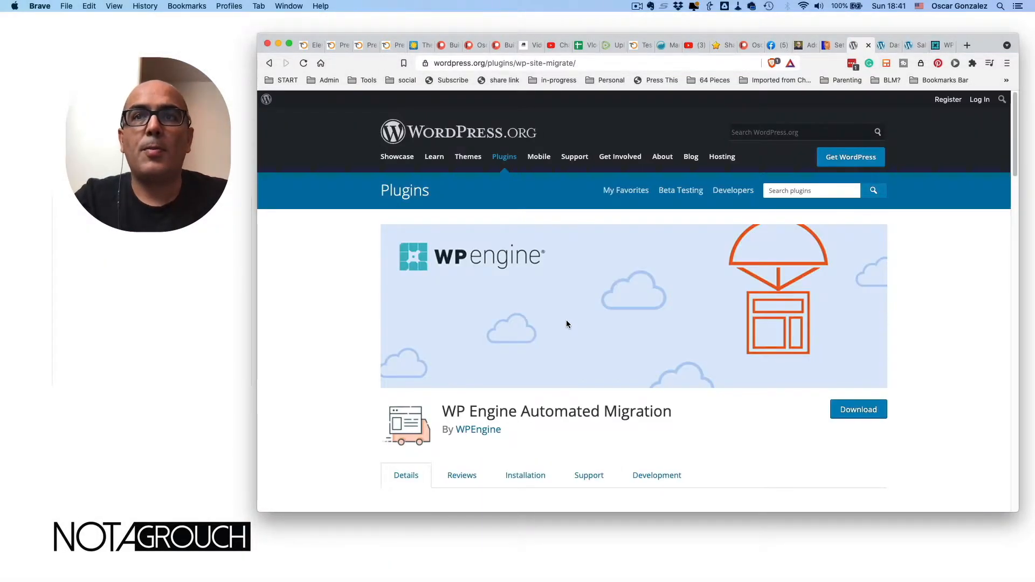
- Copy the full 'WP Engine Automated Migration' plugin title, then return to the blog's tab
drag(445, 412, 671, 411)
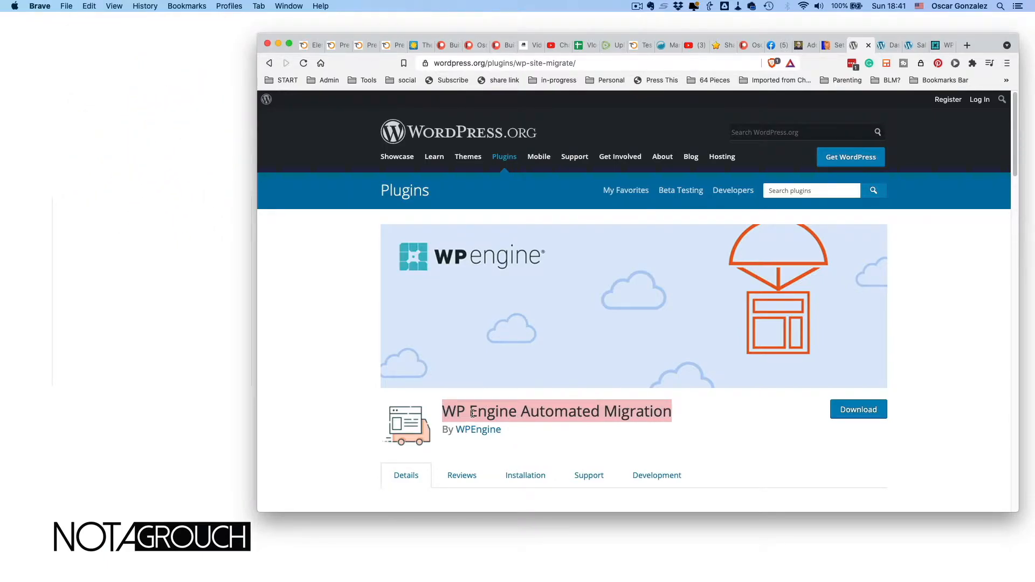
scroll(473, 413, down, 2)
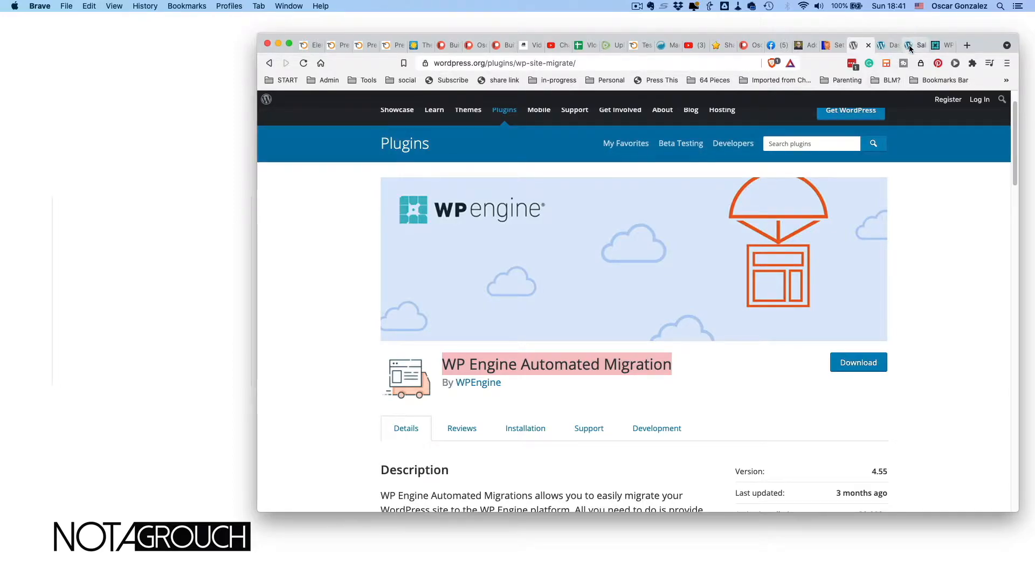
drag(444, 366, 673, 368)
key(super+c)
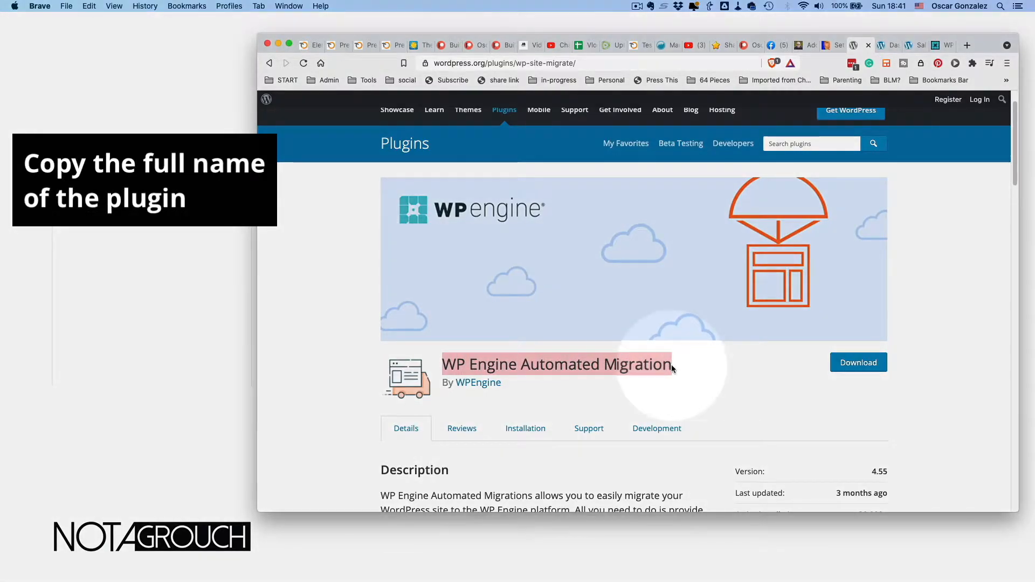
click(911, 45)
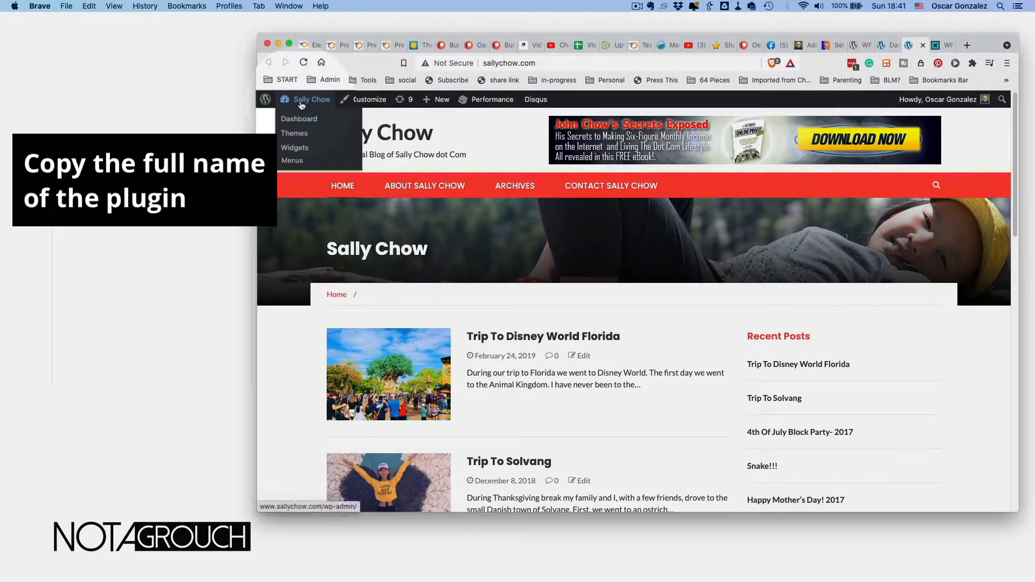
- Install the WP Engine Automated Migration plugin by searching its pasted name under Plugins > Add New
click(299, 119)
click(448, 281)
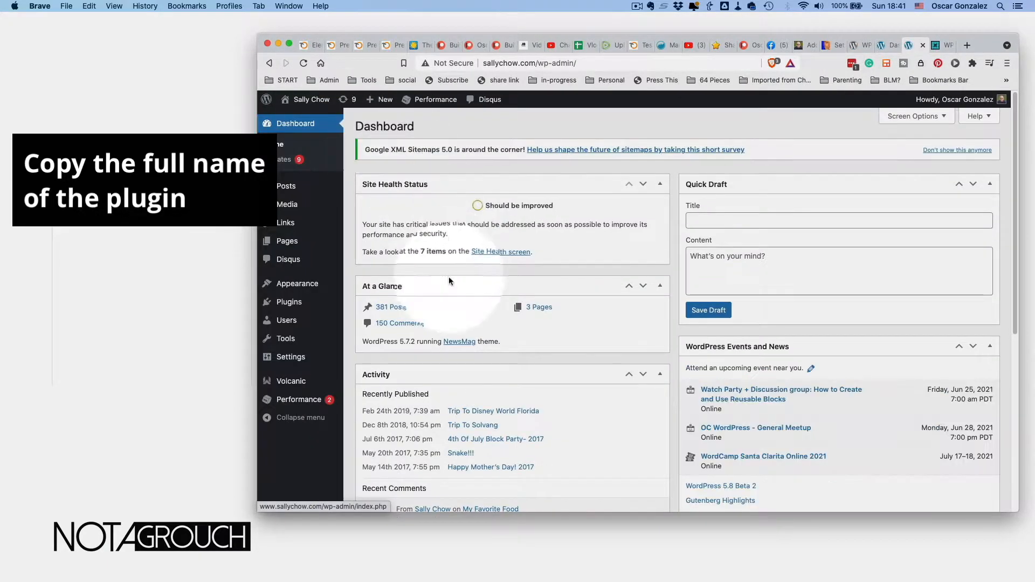
mouse_move(292, 302)
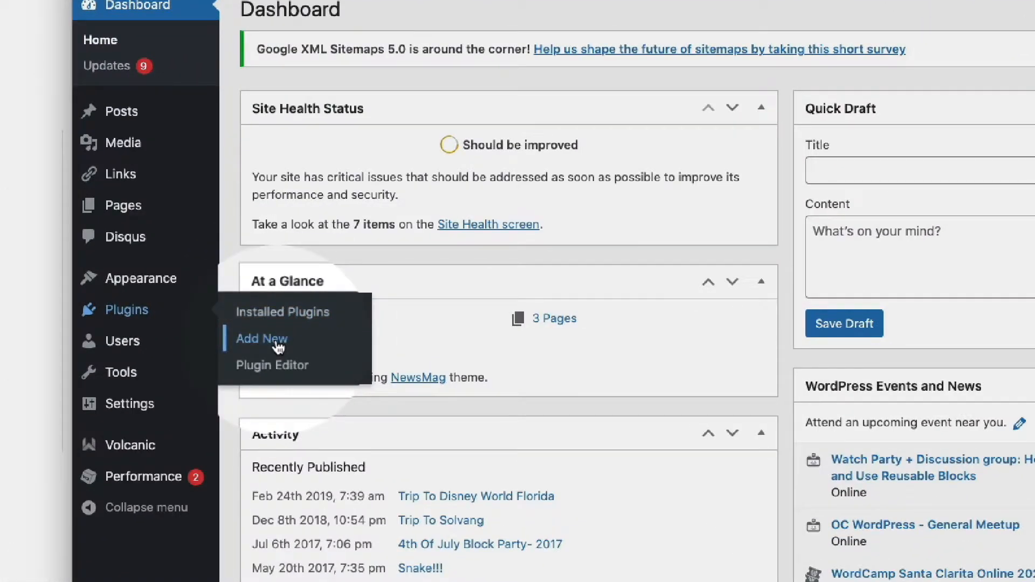
click(278, 346)
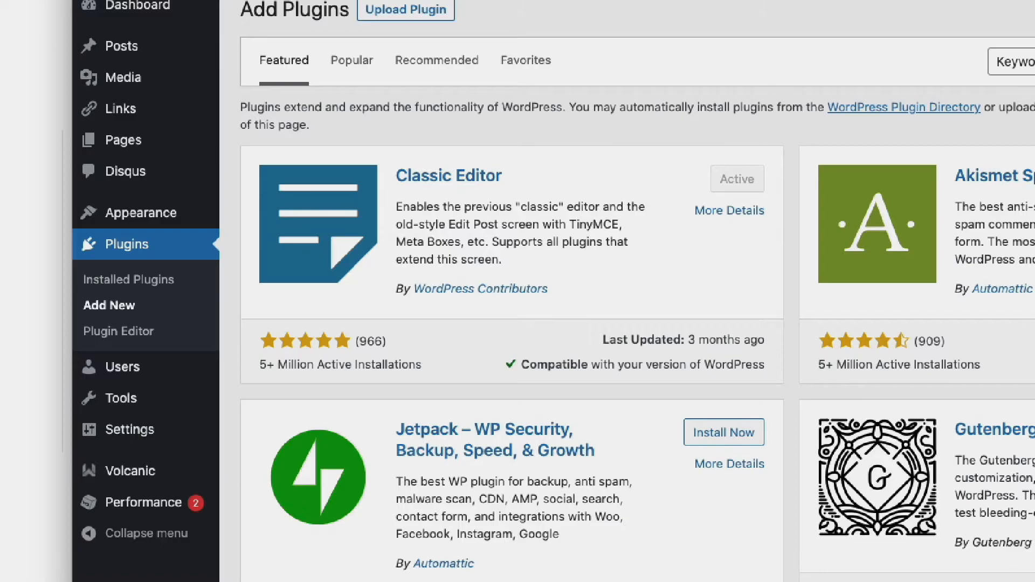
click(1034, 57)
key(super+v)
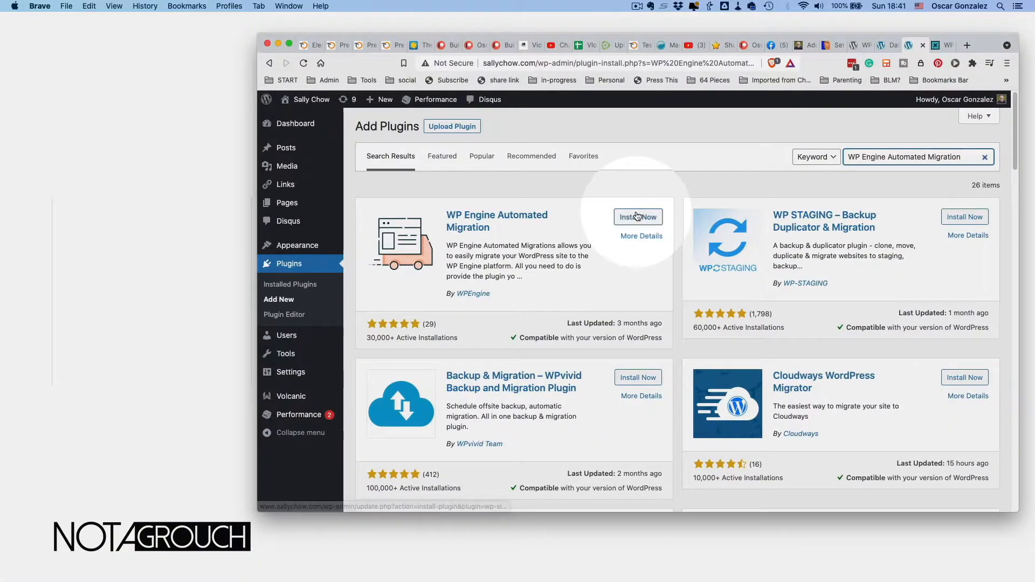
click(636, 218)
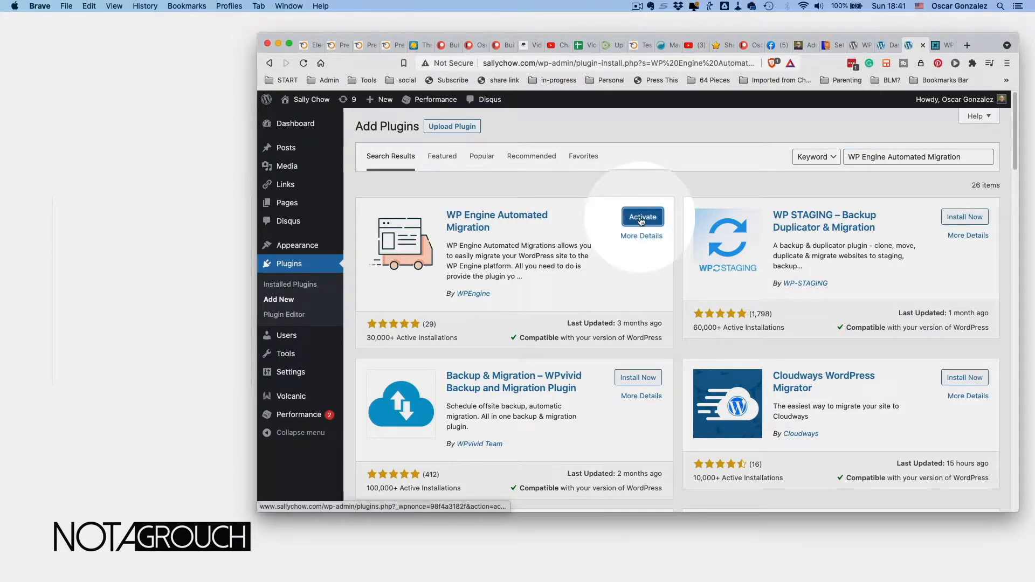
- Delete the plugin from Installed Plugins and go back to its WordPress.org page
click(304, 285)
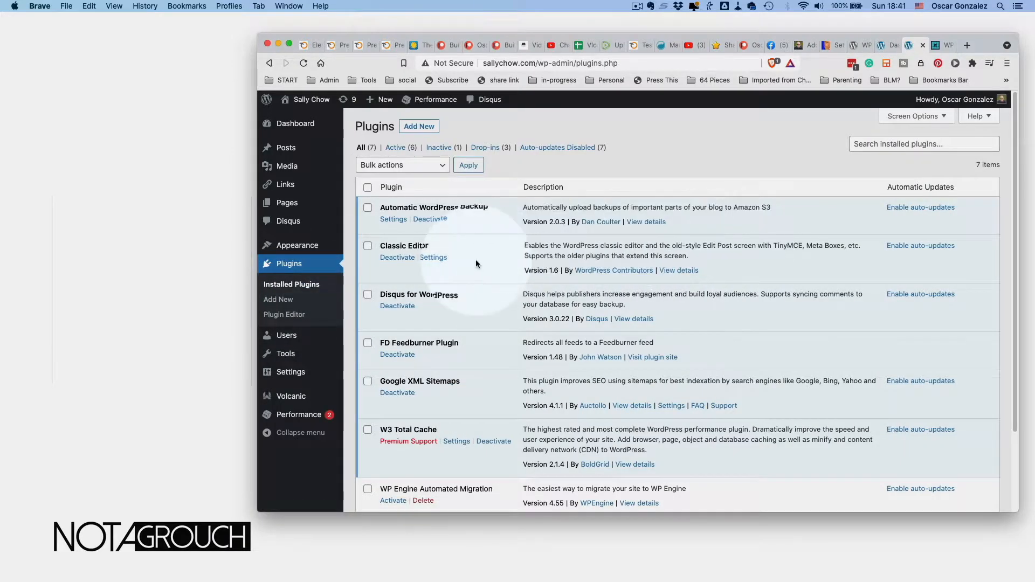
scroll(476, 263, down, 4)
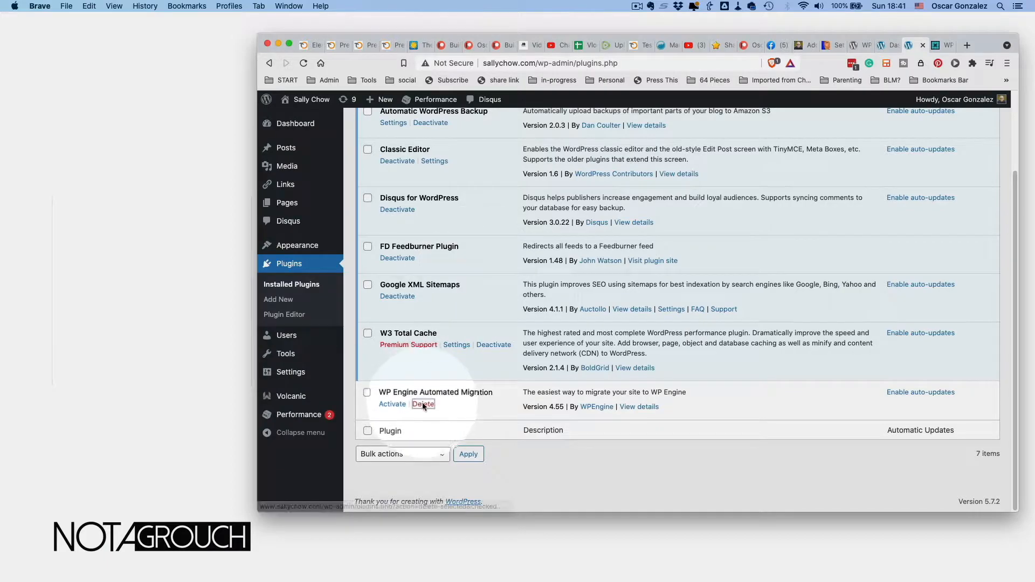
click(423, 403)
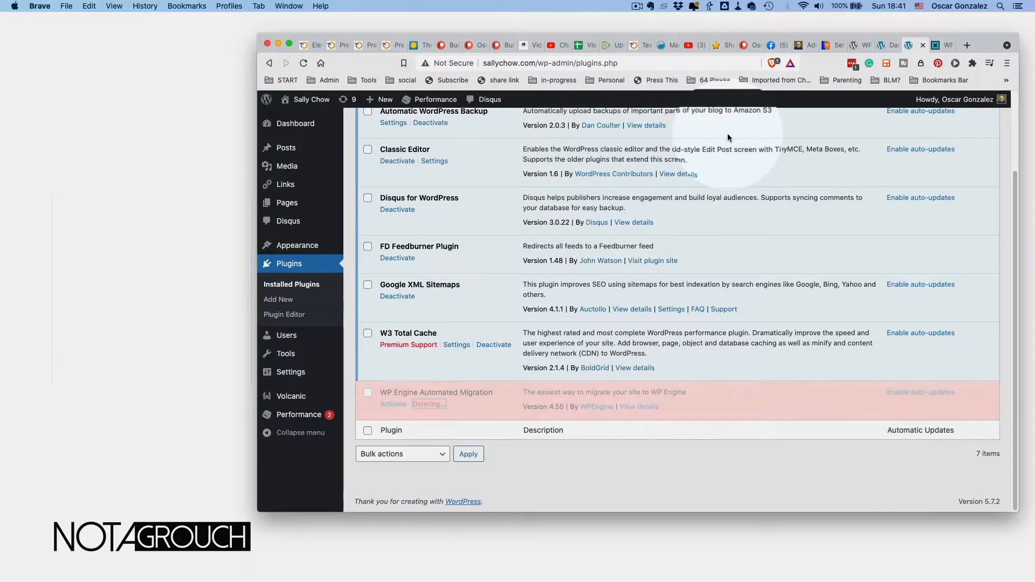
click(940, 47)
click(912, 46)
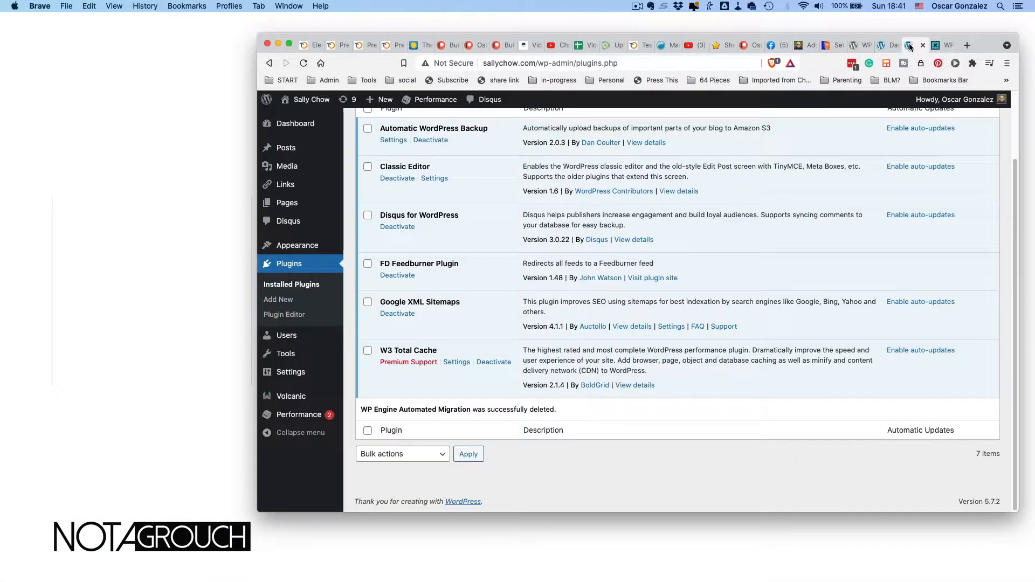
click(860, 46)
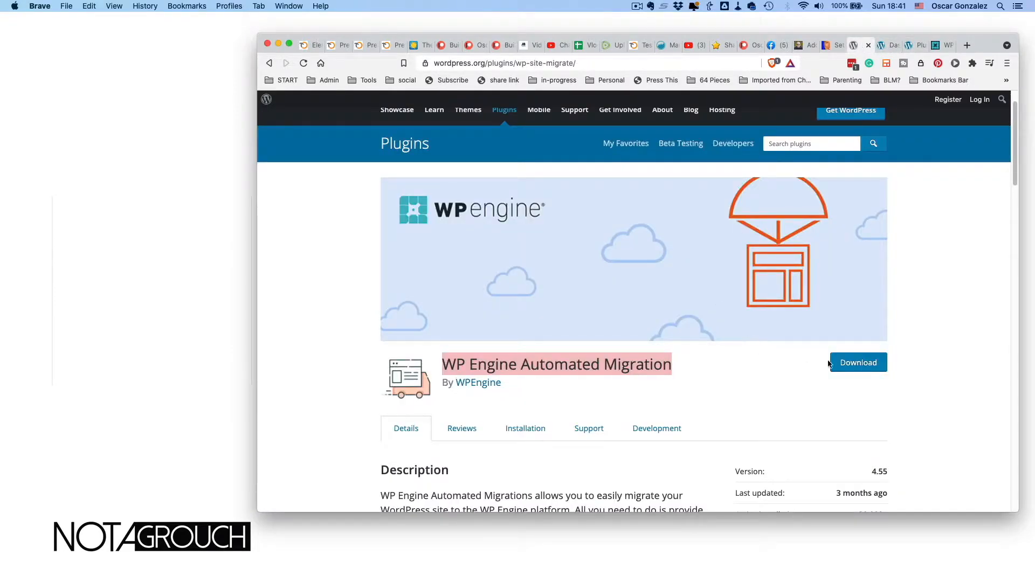
click(851, 363)
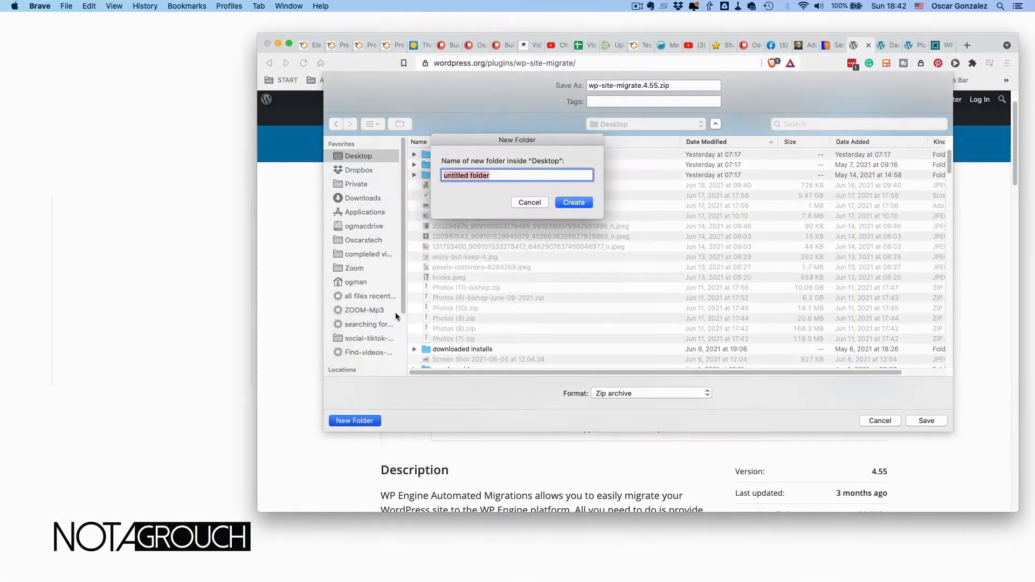
click(457, 208)
text(sally)
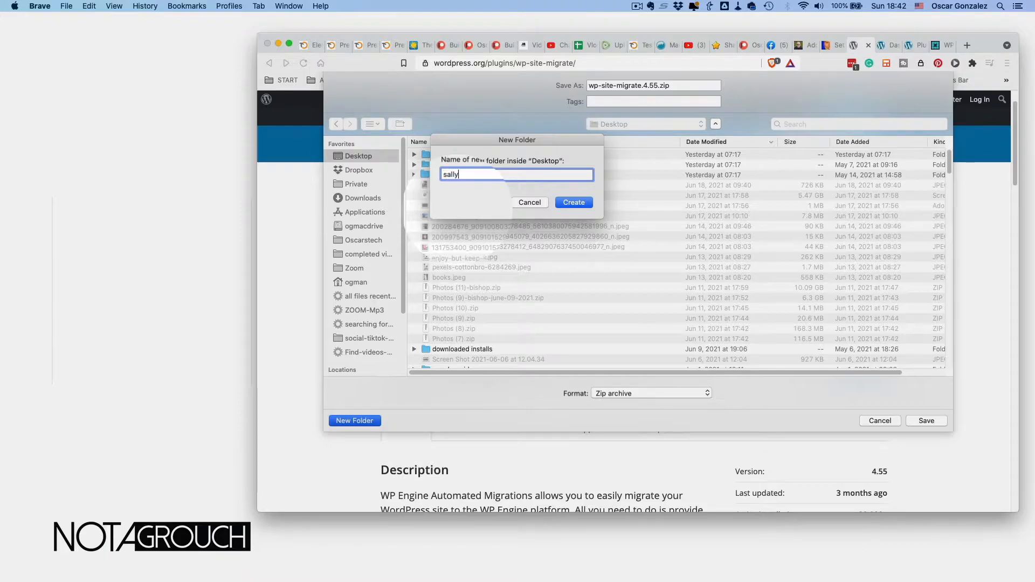
text(chow-migration)
key(Return)
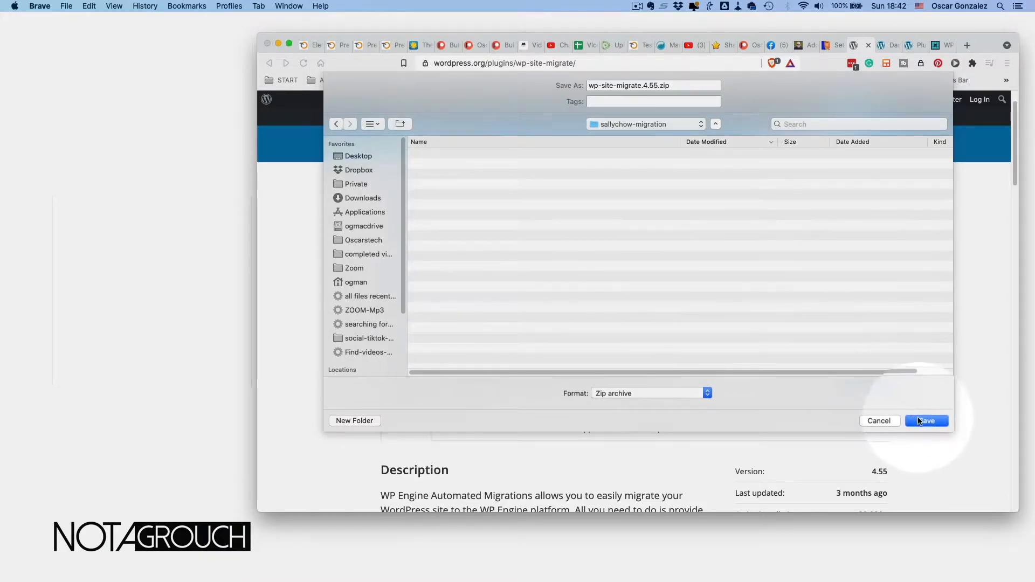
click(925, 420)
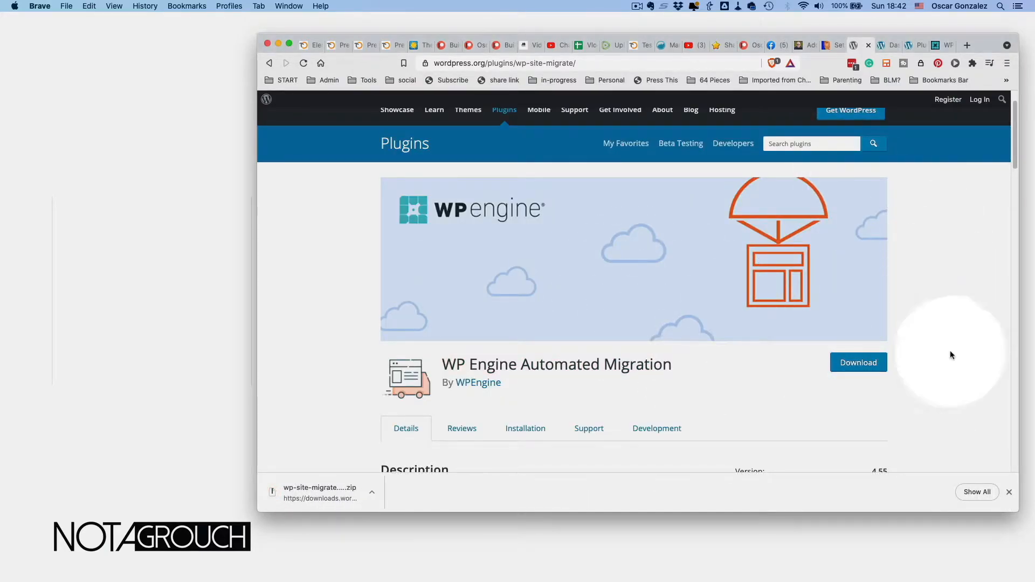
click(1009, 493)
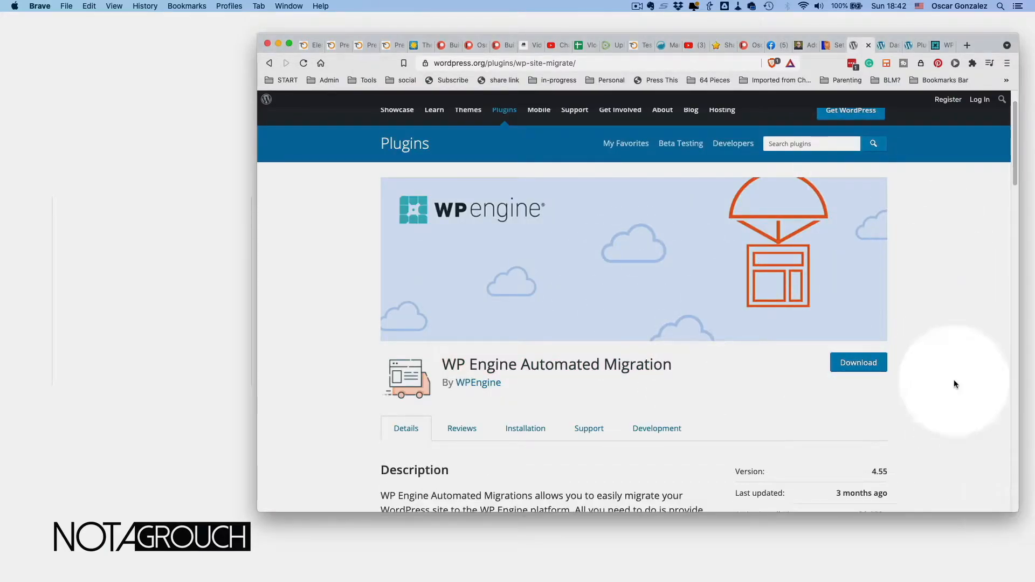
click(888, 47)
- In Upload Plugin, choose wp-site-migrate.4.55.zip from the Desktop sallychow-migration folder
click(906, 46)
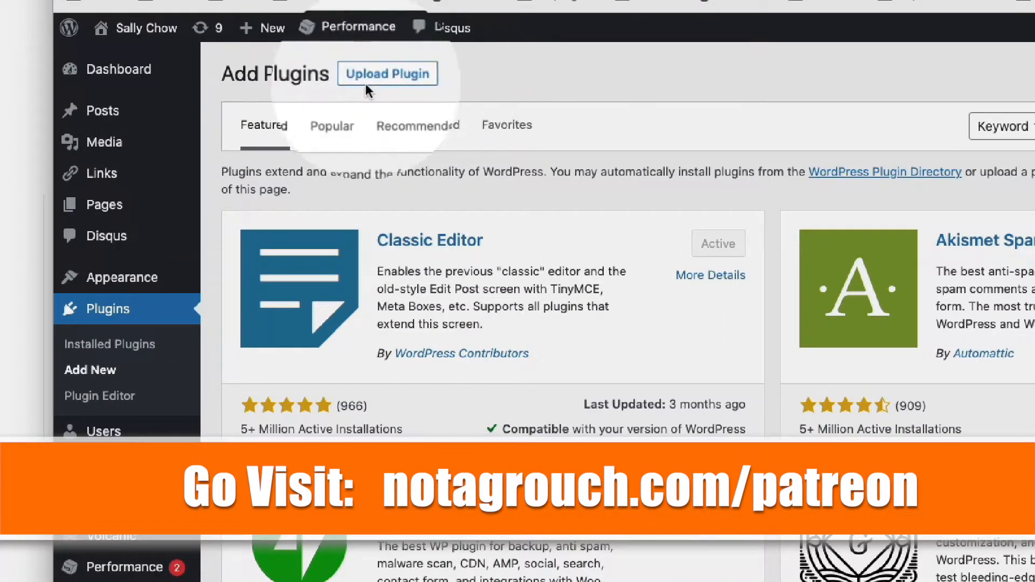
click(387, 78)
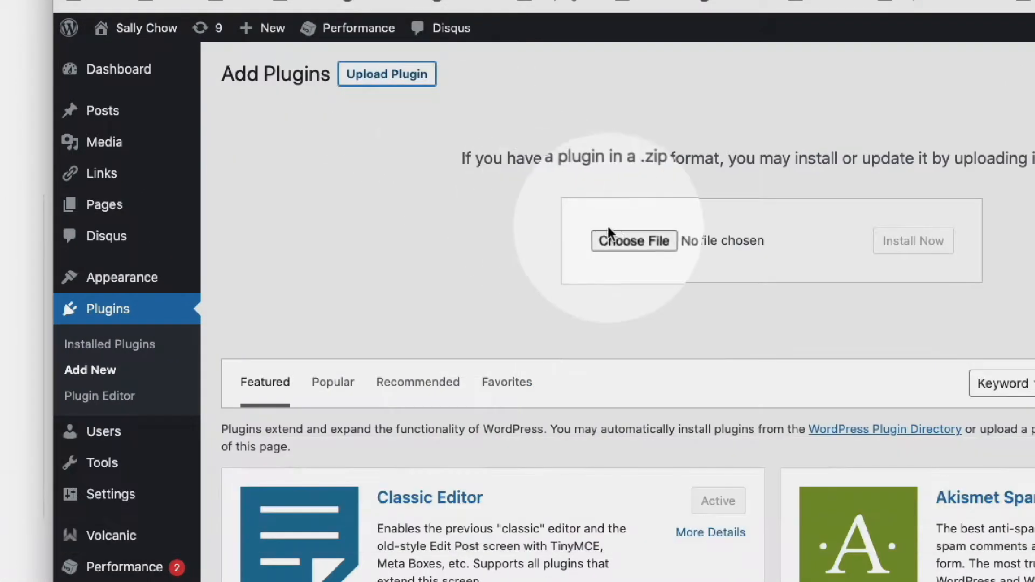
click(626, 234)
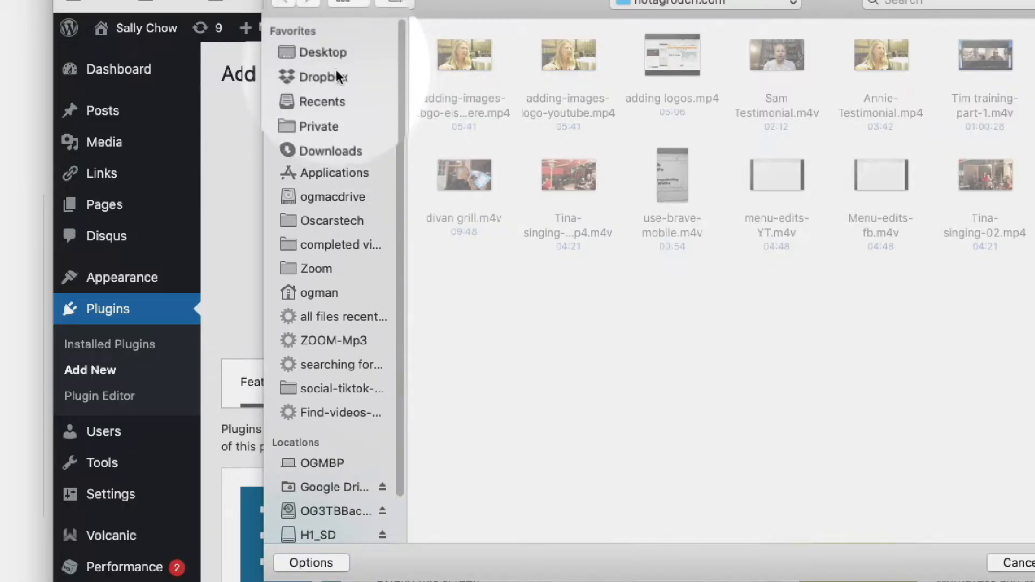
click(331, 56)
double_click(463, 66)
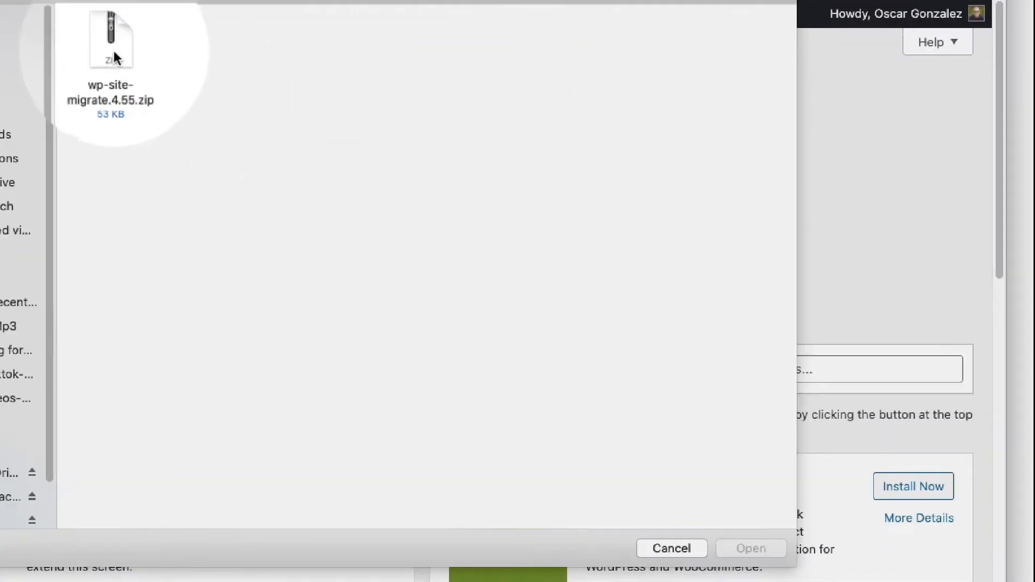
click(114, 58)
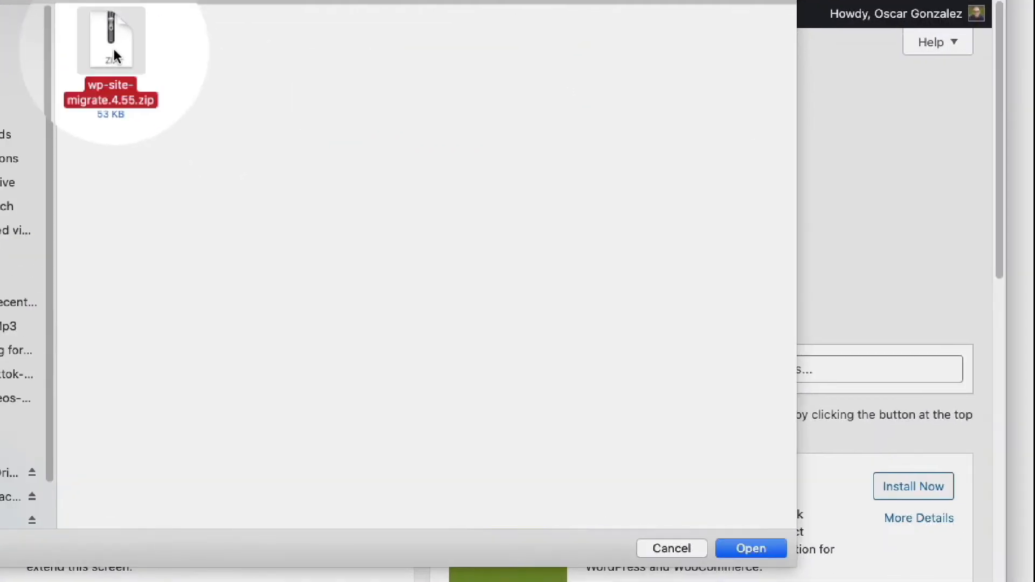
click(737, 548)
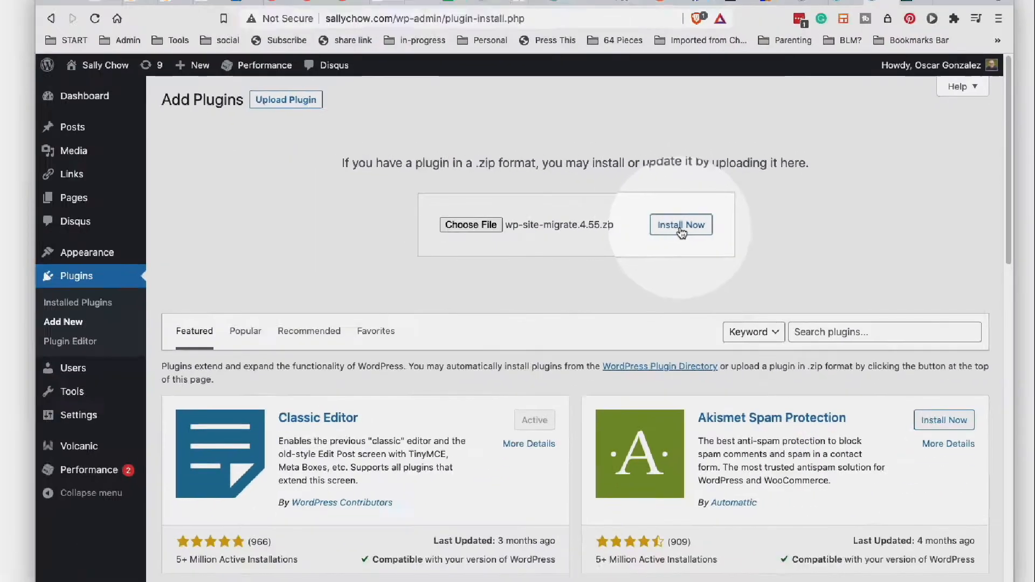
- Install the uploaded zip and check WP Engine Automated Migration 4.55 in Installed Plugins
click(564, 232)
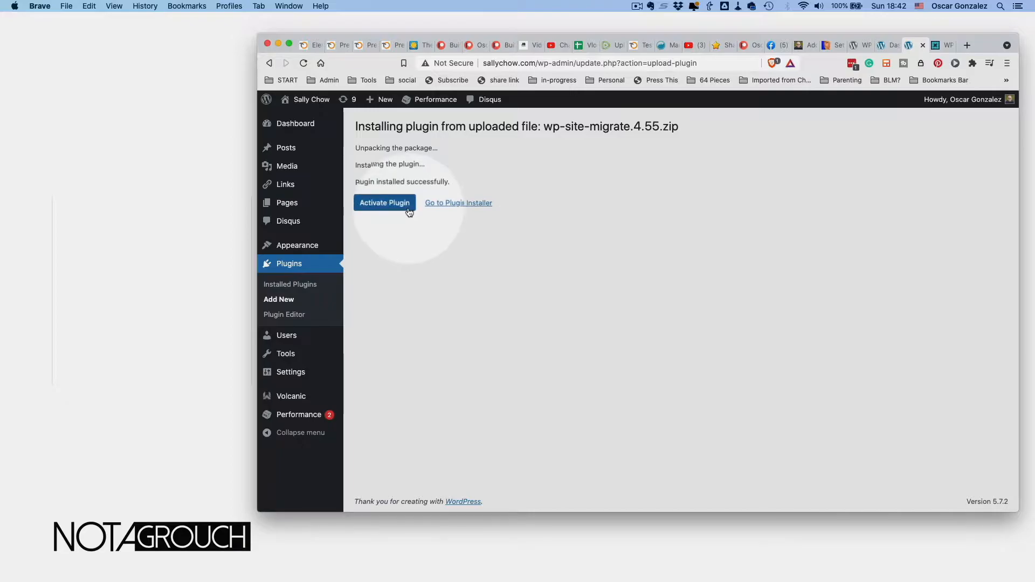
click(286, 298)
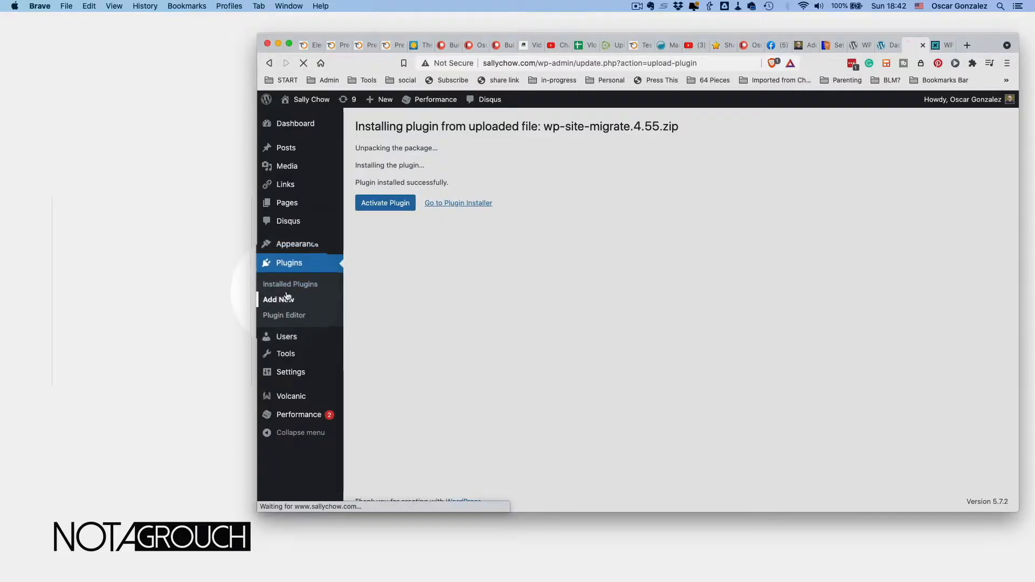
click(306, 286)
scroll(416, 279, down, 2)
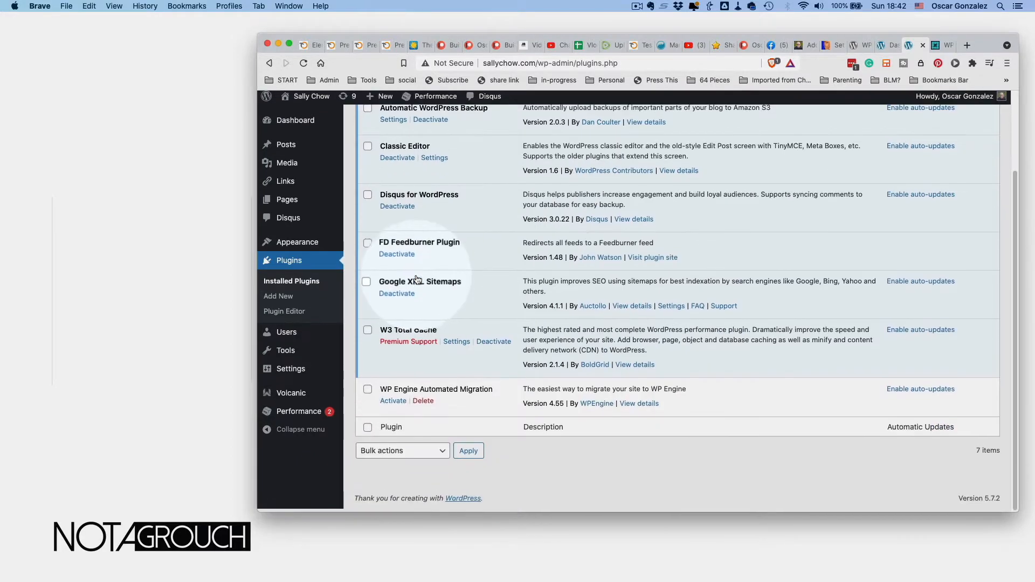
- Activate the migration plugin, enter the account e-mail, accept the terms and pass the readiness check
click(392, 404)
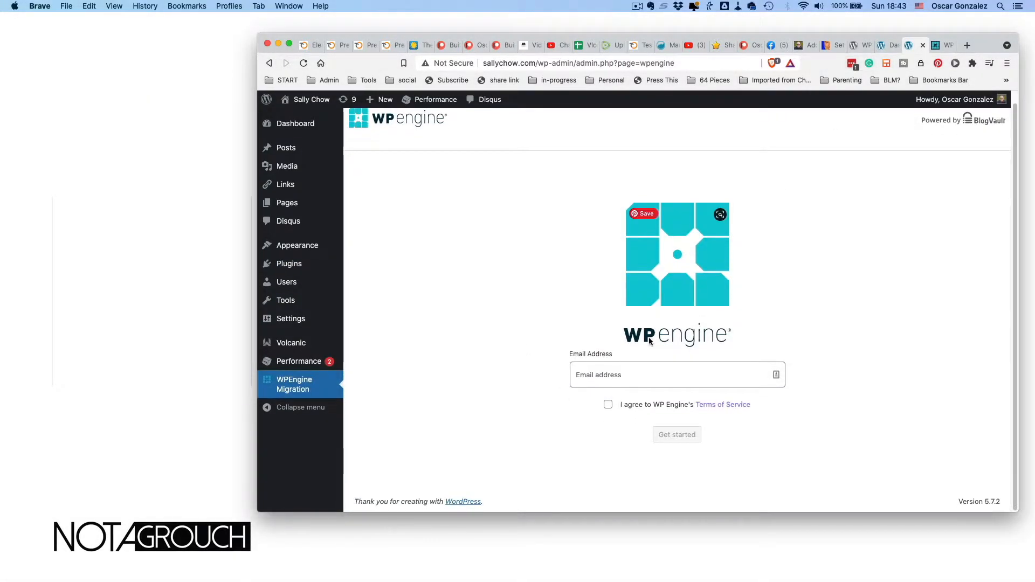
click(636, 372)
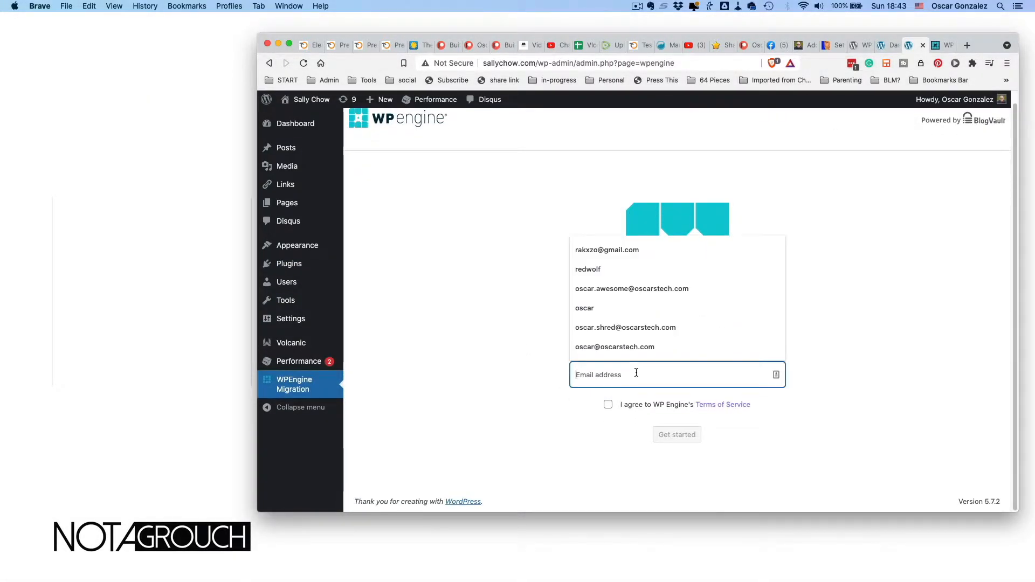
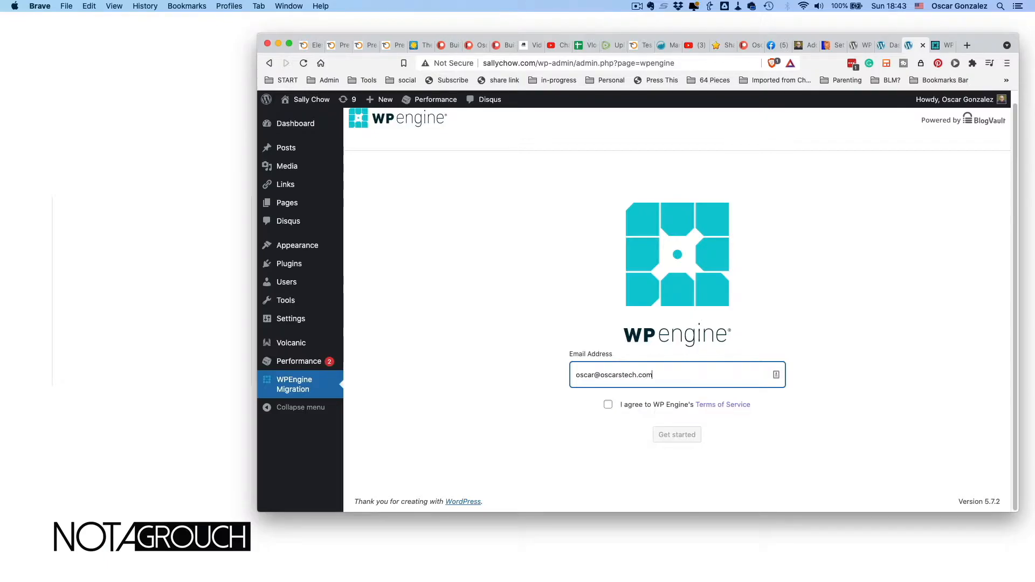
click(608, 407)
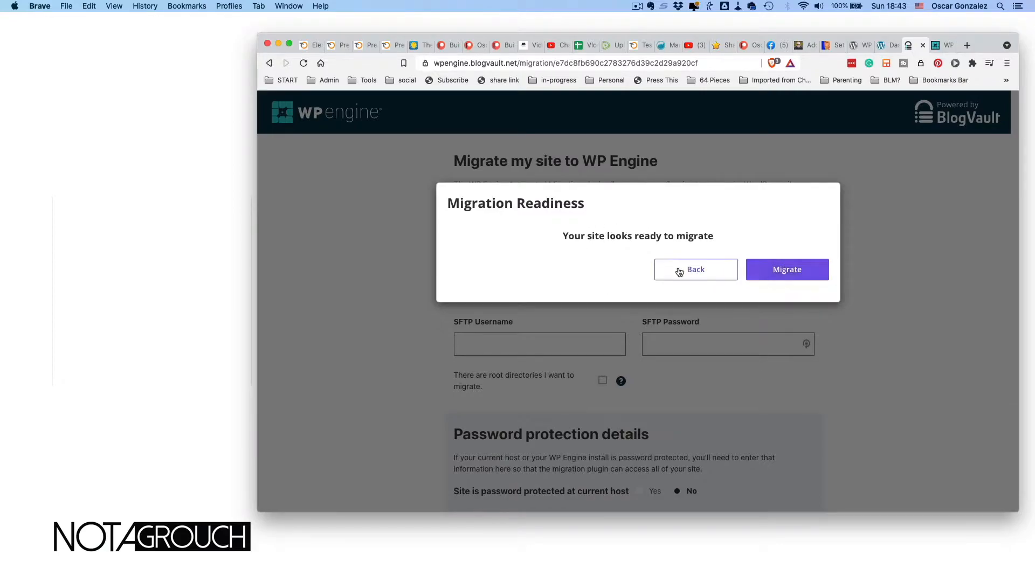
click(787, 272)
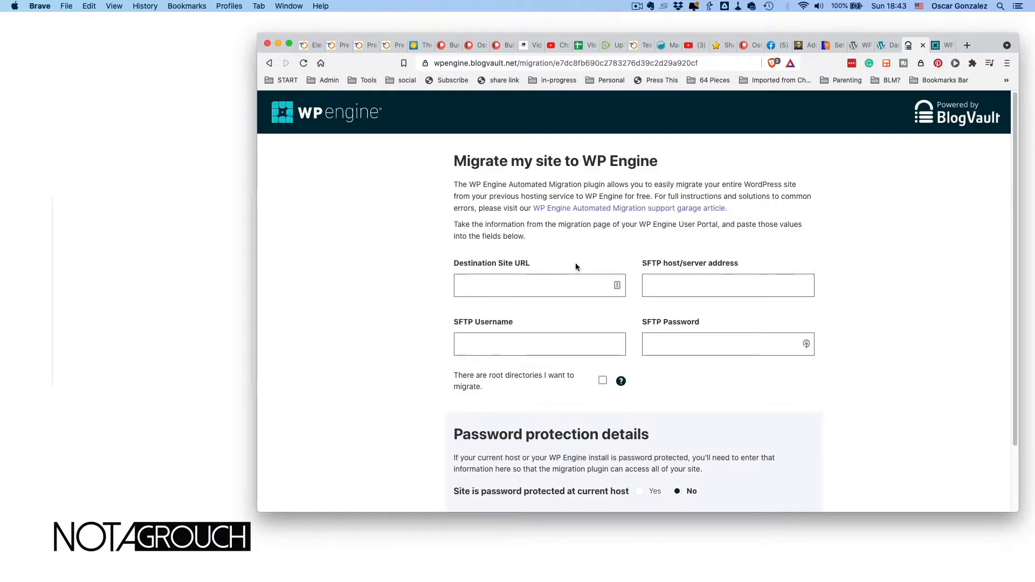
click(538, 282)
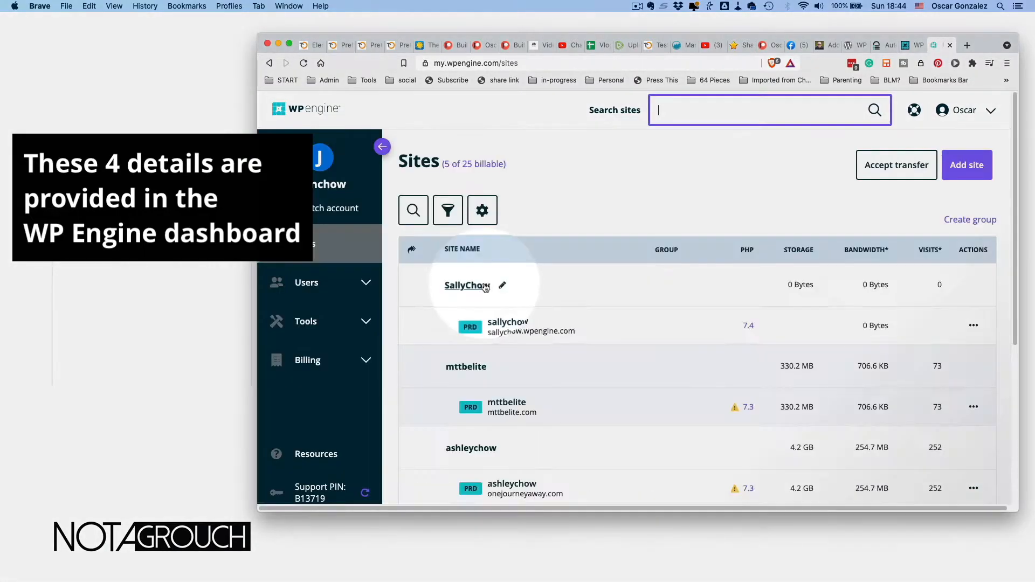
click(483, 286)
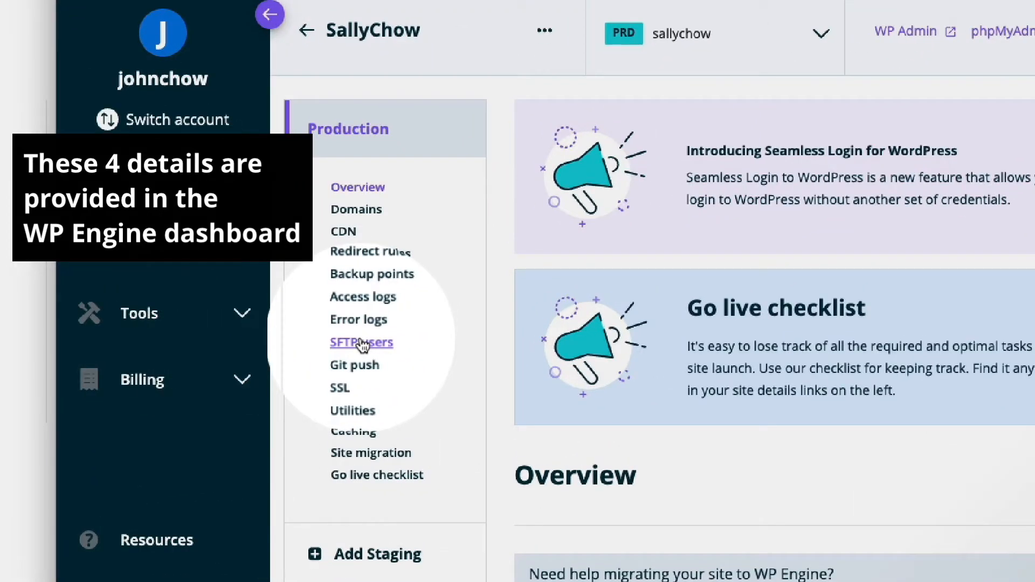
click(361, 343)
scroll(710, 287, down, 2)
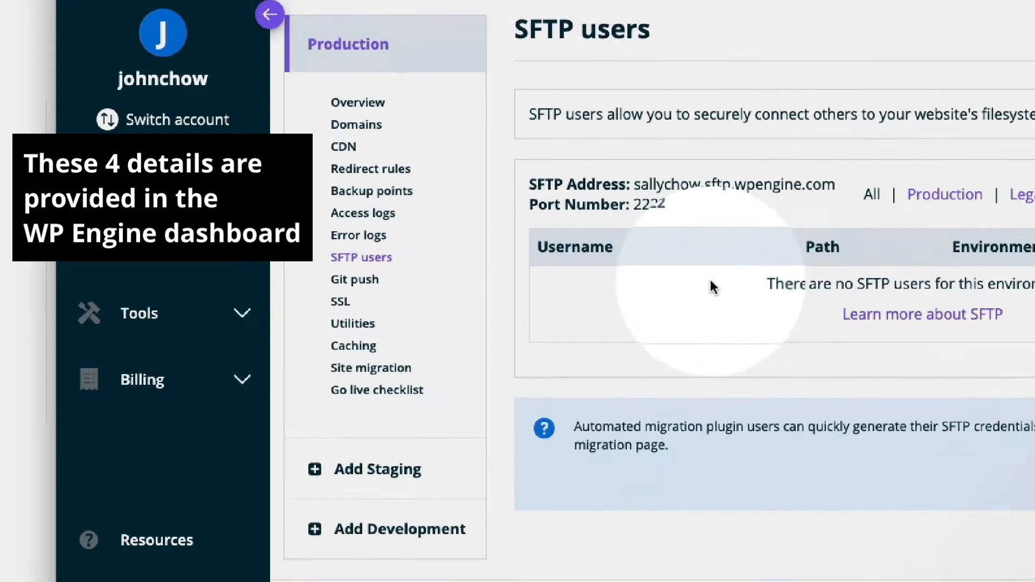
double_click(691, 168)
drag(691, 168, 833, 172)
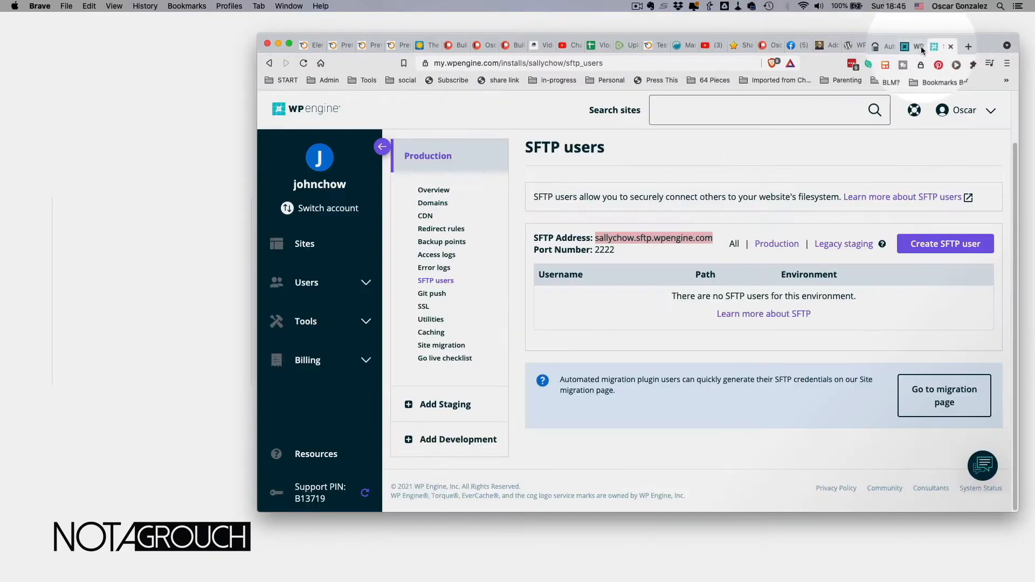
click(918, 46)
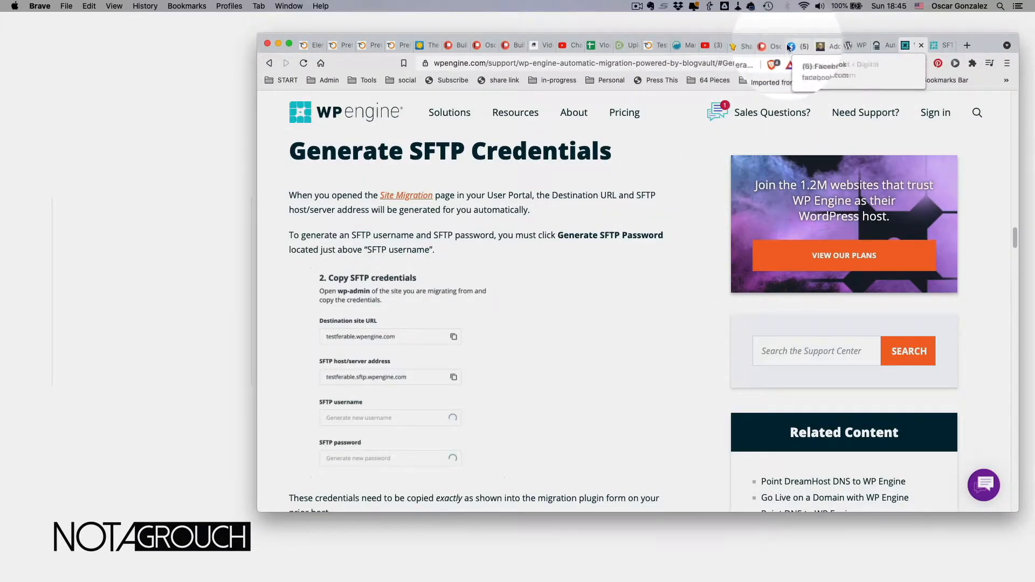
click(857, 46)
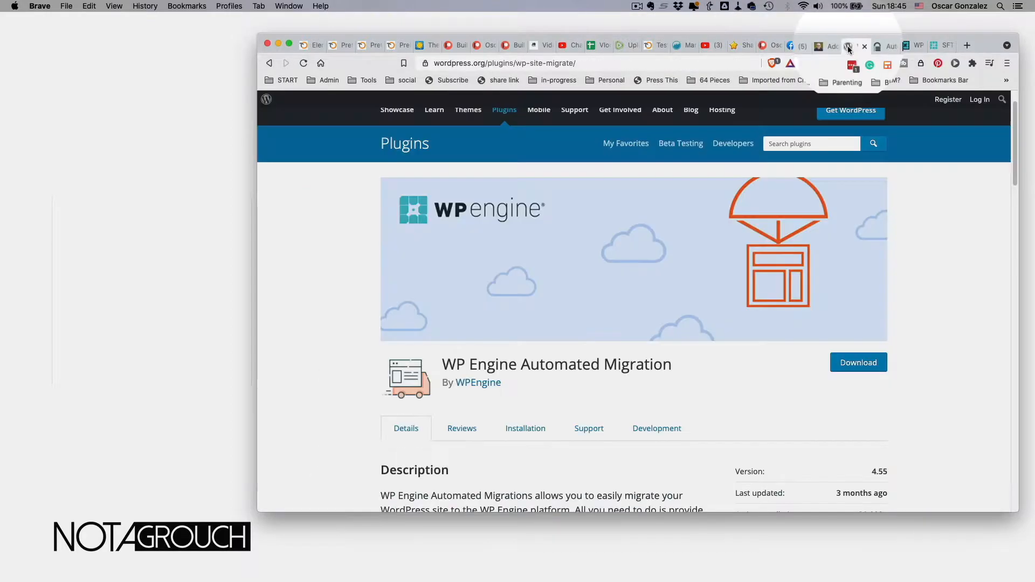
click(825, 46)
click(885, 48)
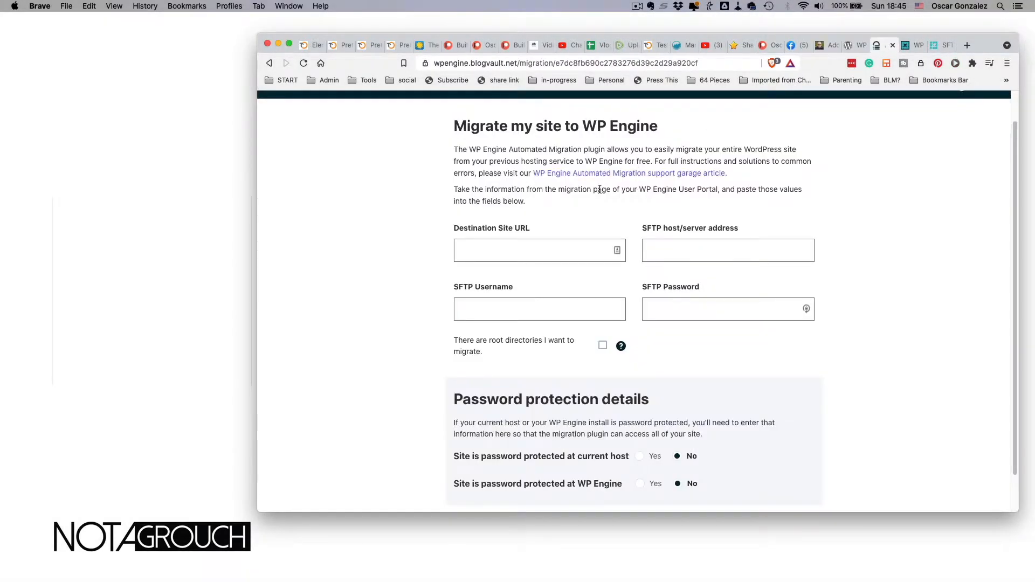
click(680, 246)
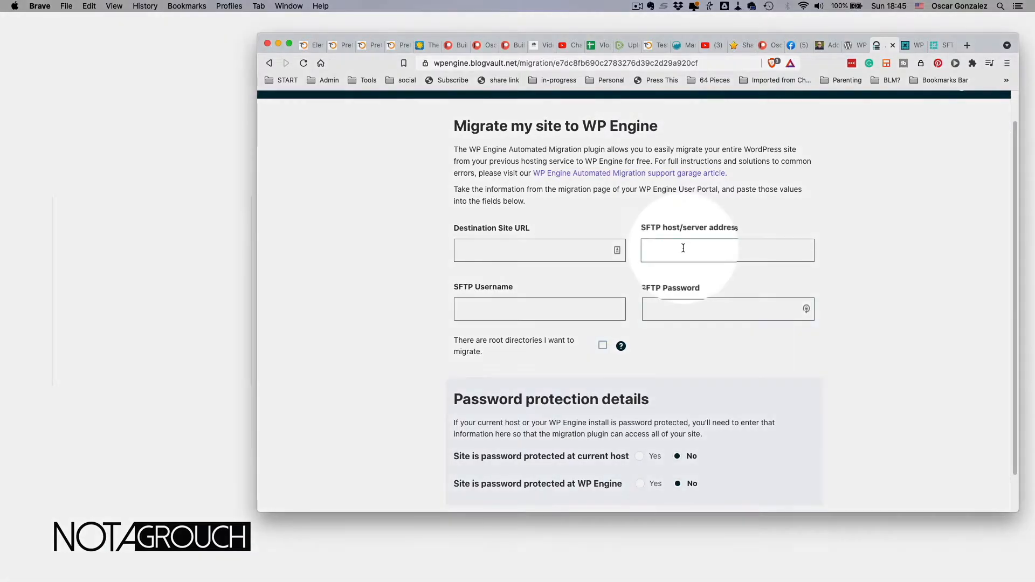
click(562, 250)
text(https)
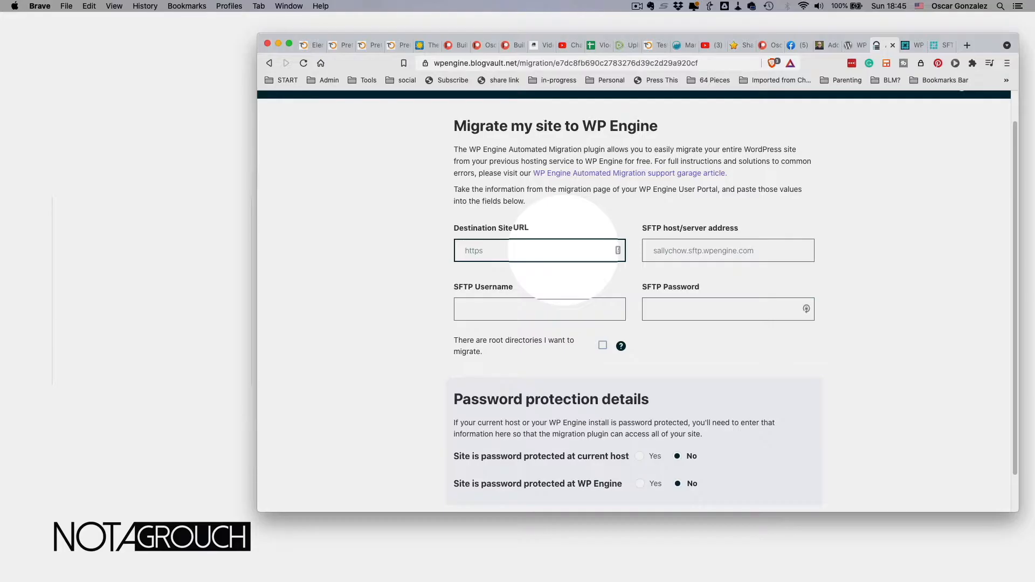
key(BackSpace)
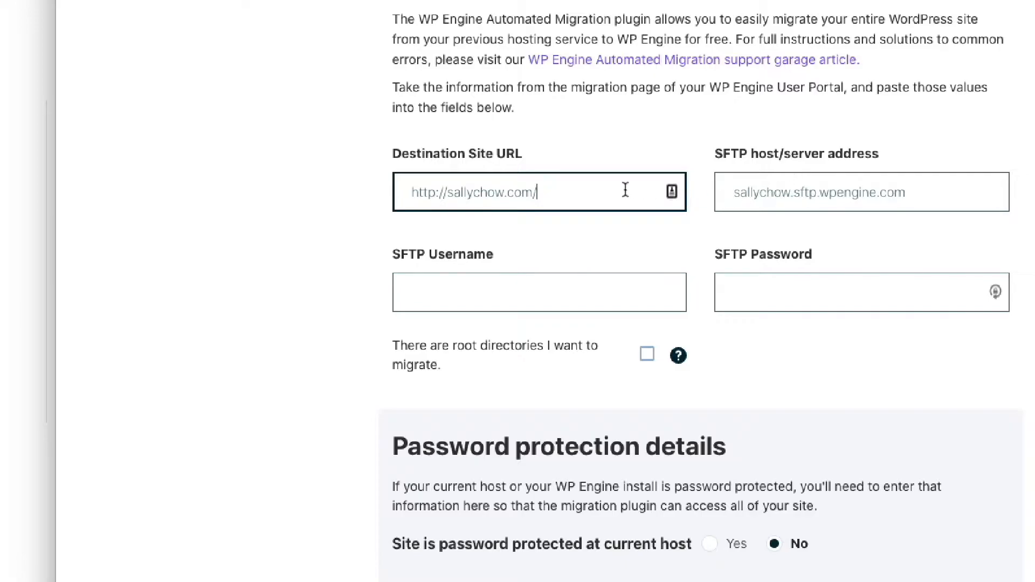
- Check the destination URL and fill the SFTP host as sallychow.sftp.wpengine.com
drag(589, 195, 392, 186)
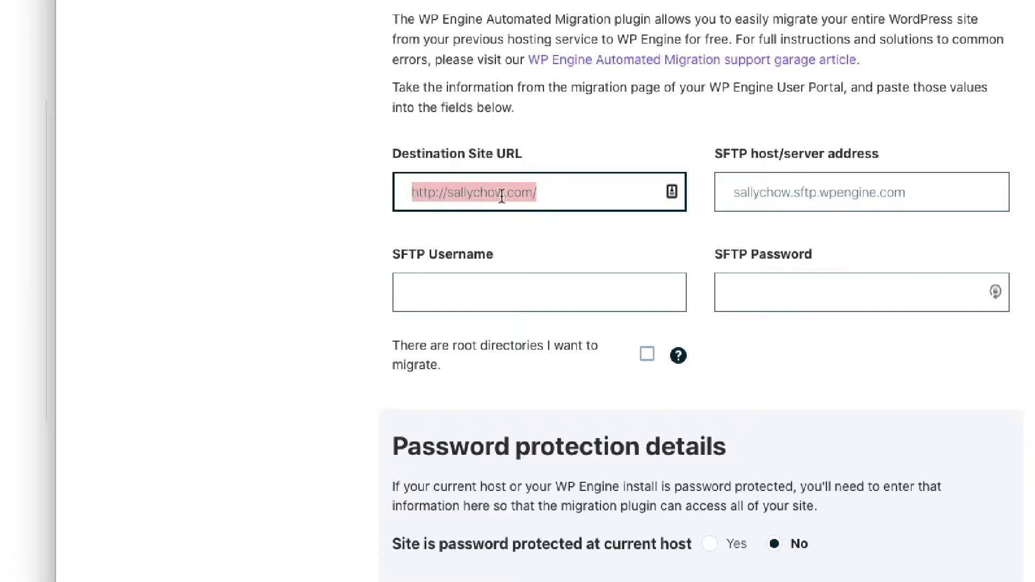
click(559, 191)
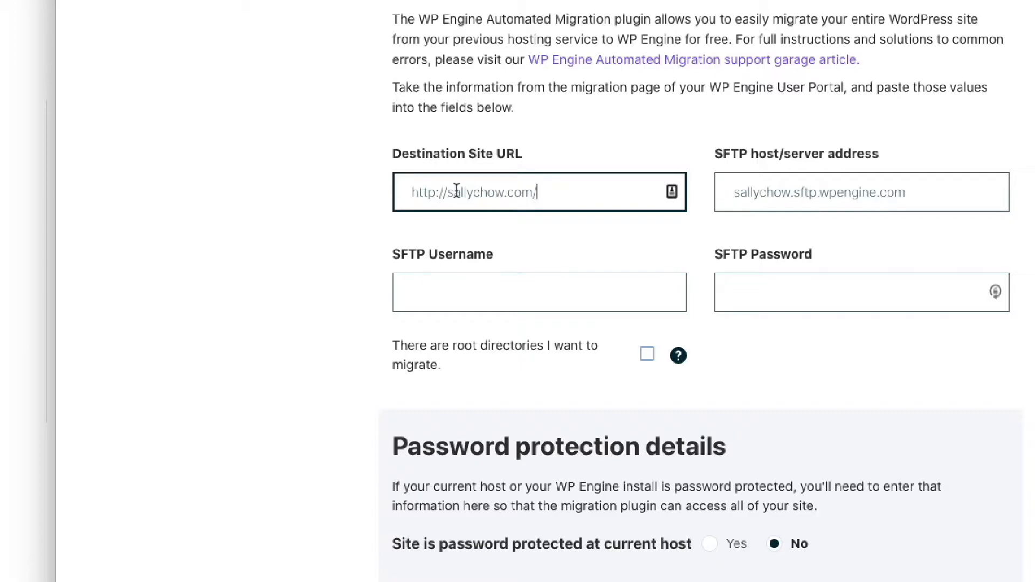
drag(539, 191, 408, 193)
click(578, 188)
click(791, 192)
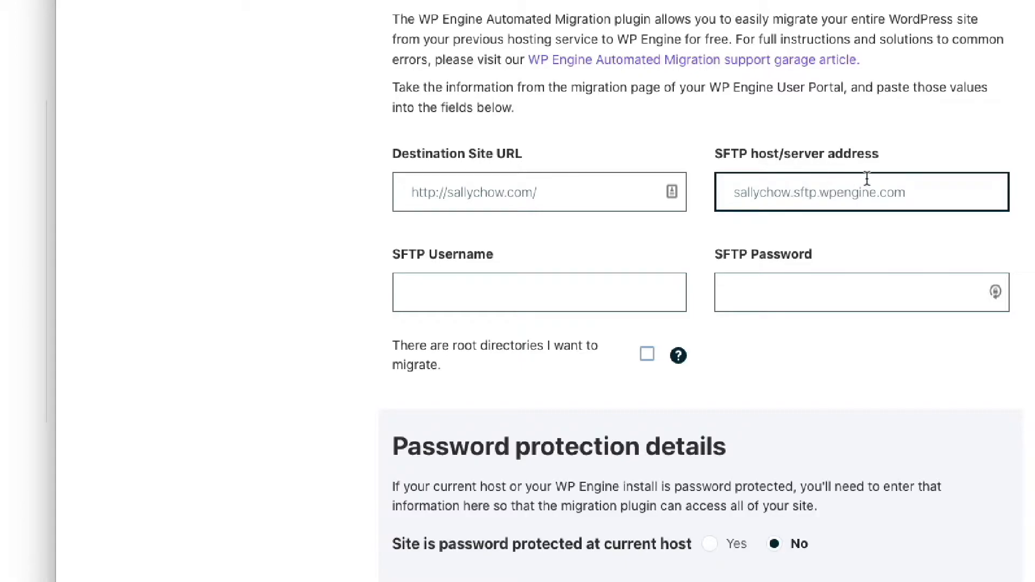
key(ctrl+Tab)
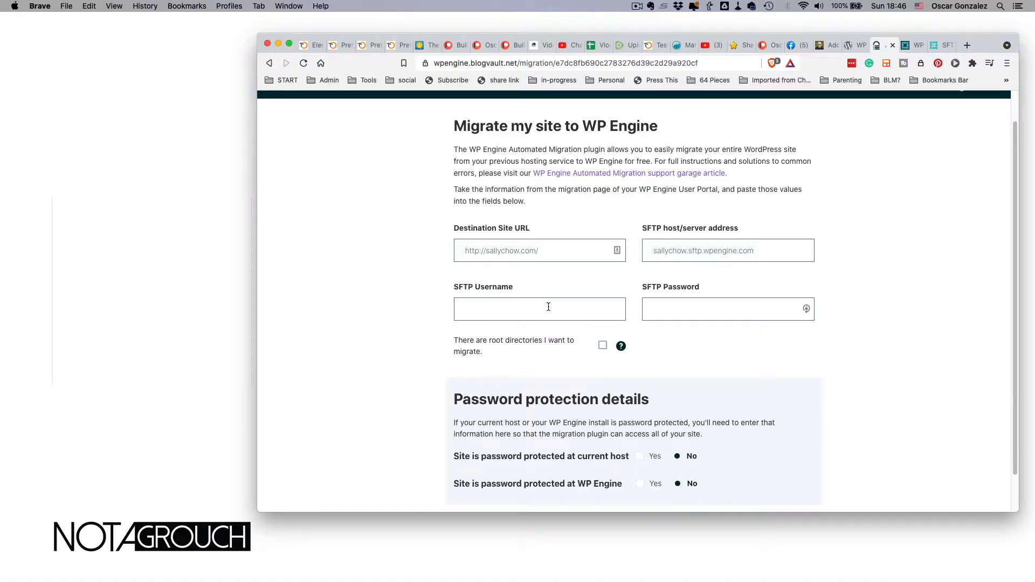
scroll(683, 315, down, 2)
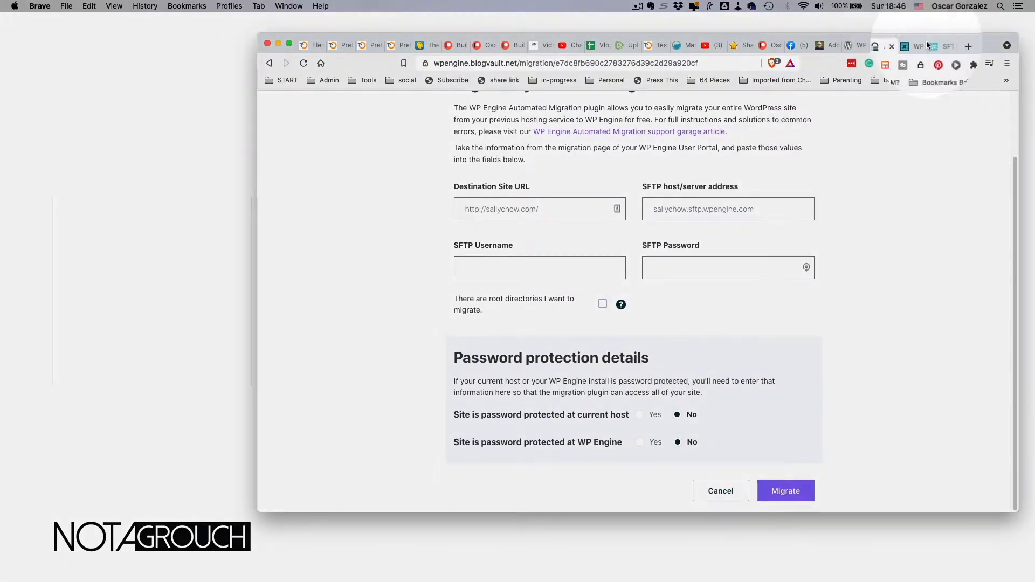
- Start a new SFTP user with a username and a LastPass-generated strong password
click(938, 46)
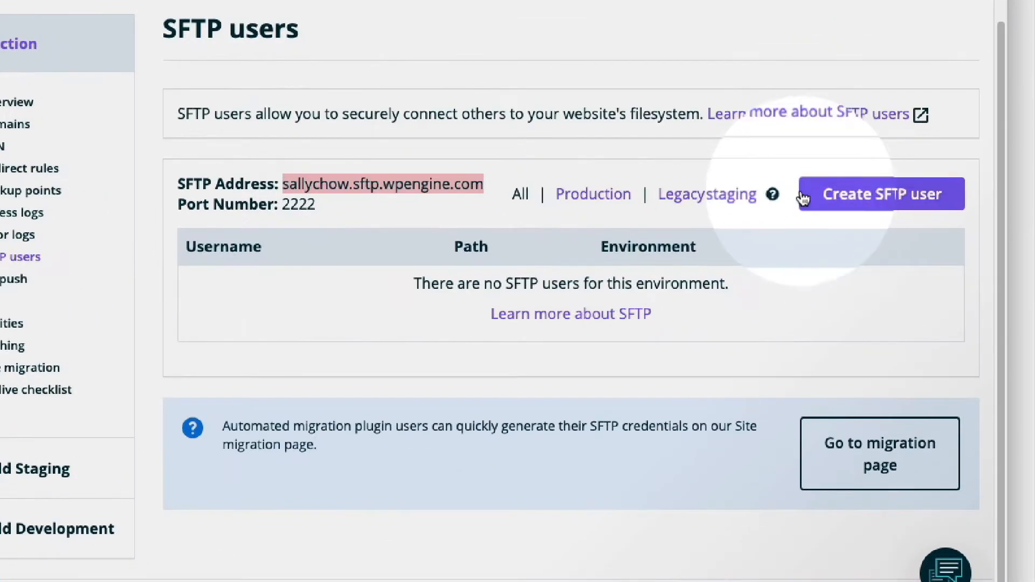
click(867, 197)
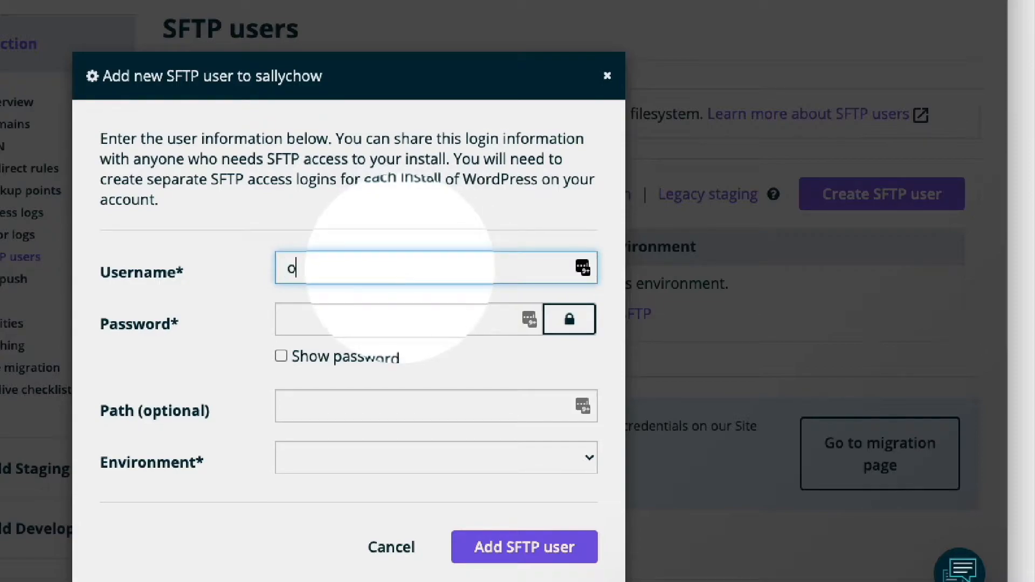
key(Tab)
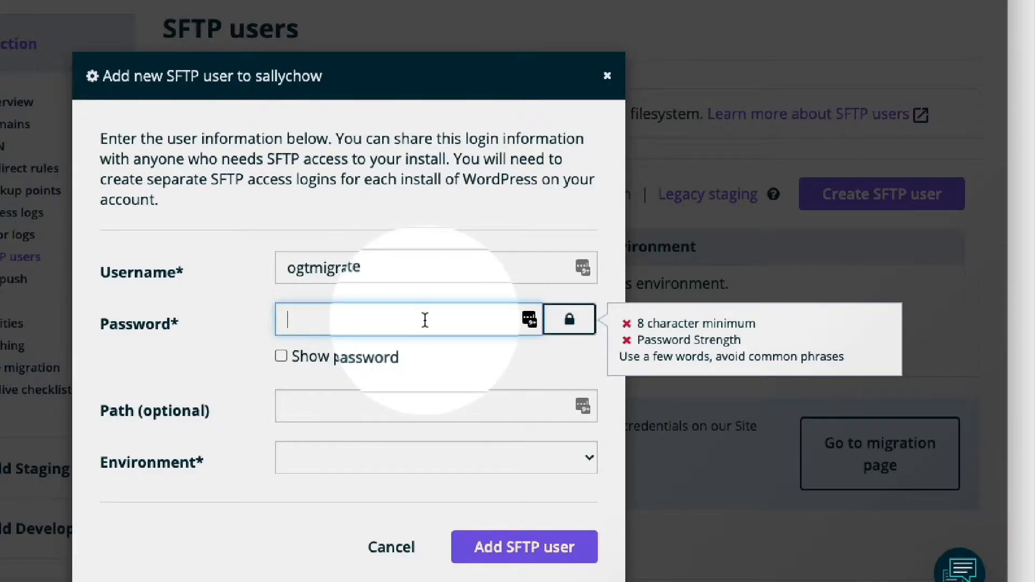
click(453, 0)
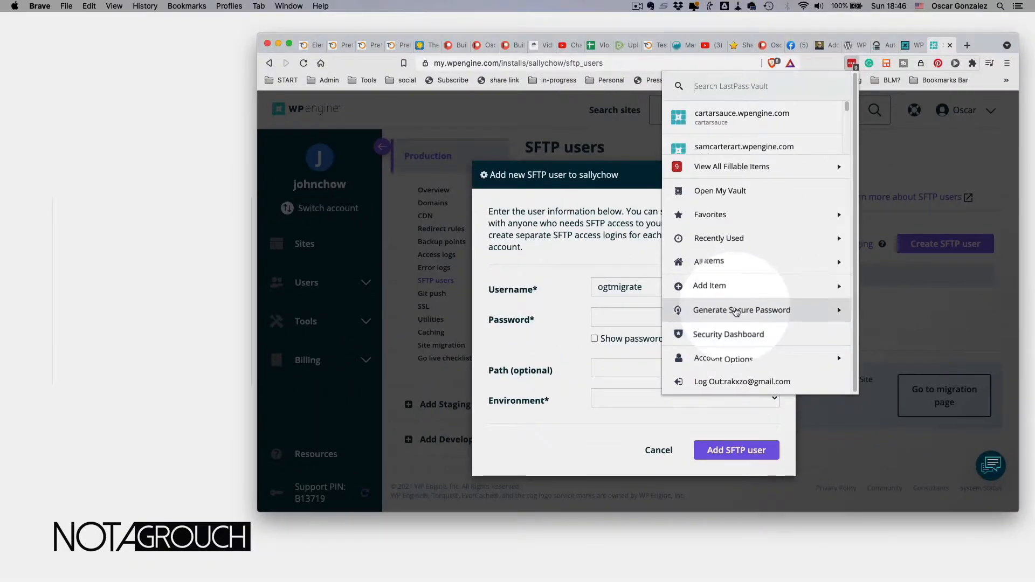
click(736, 311)
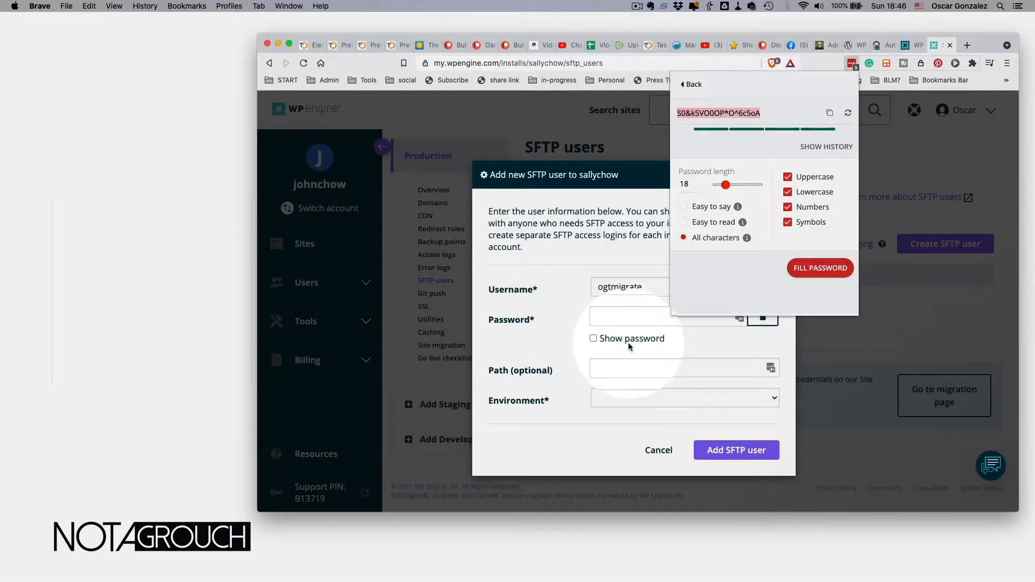
click(623, 319)
key(super+v)
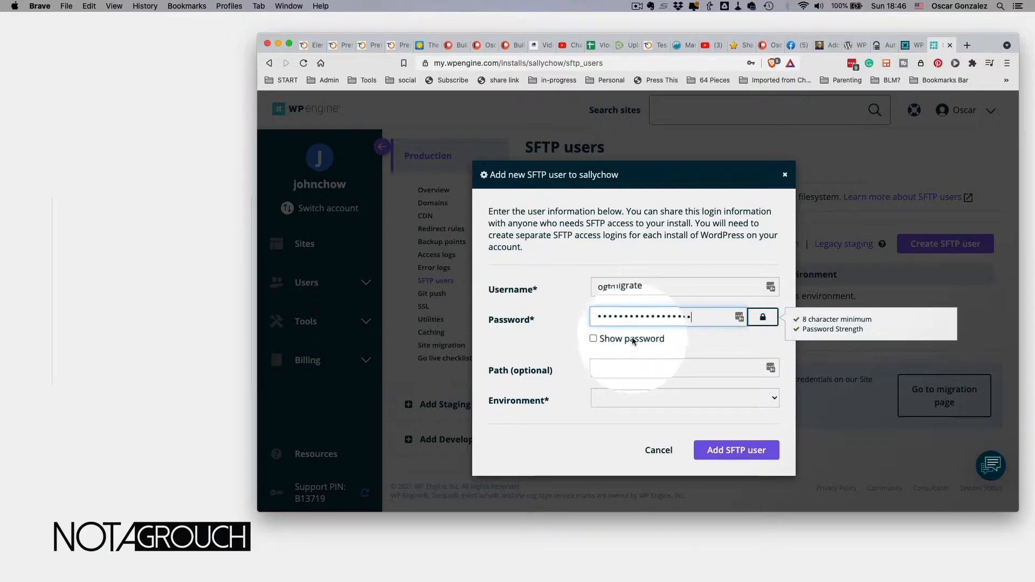
- Set the SFTP user's environment to Production and create the user
click(618, 370)
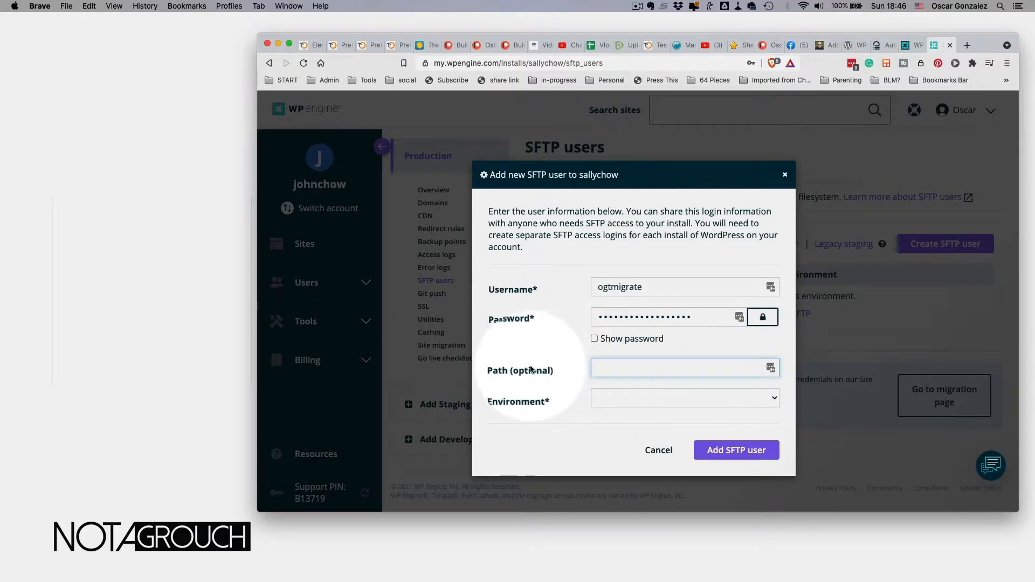
click(659, 401)
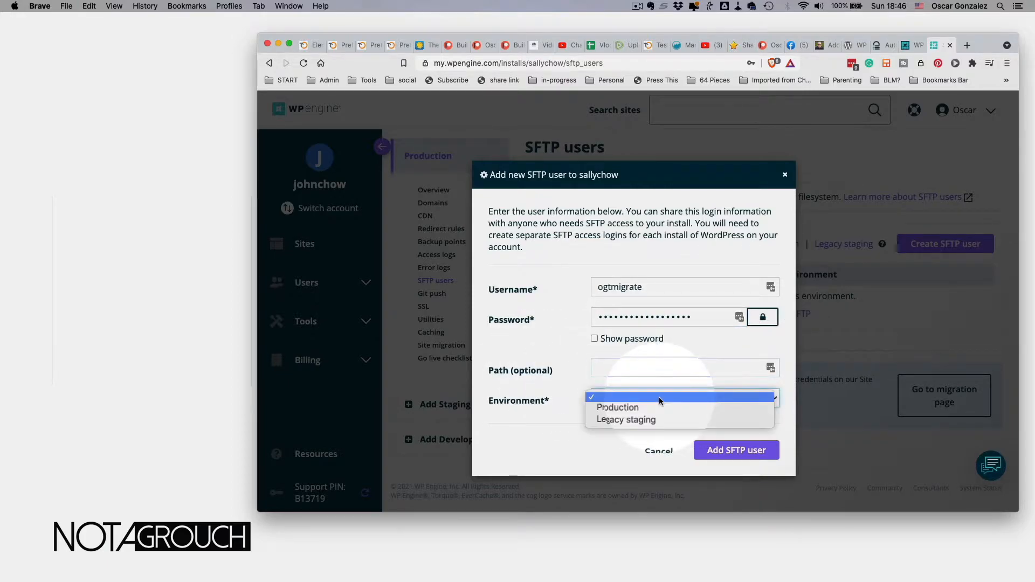
click(626, 411)
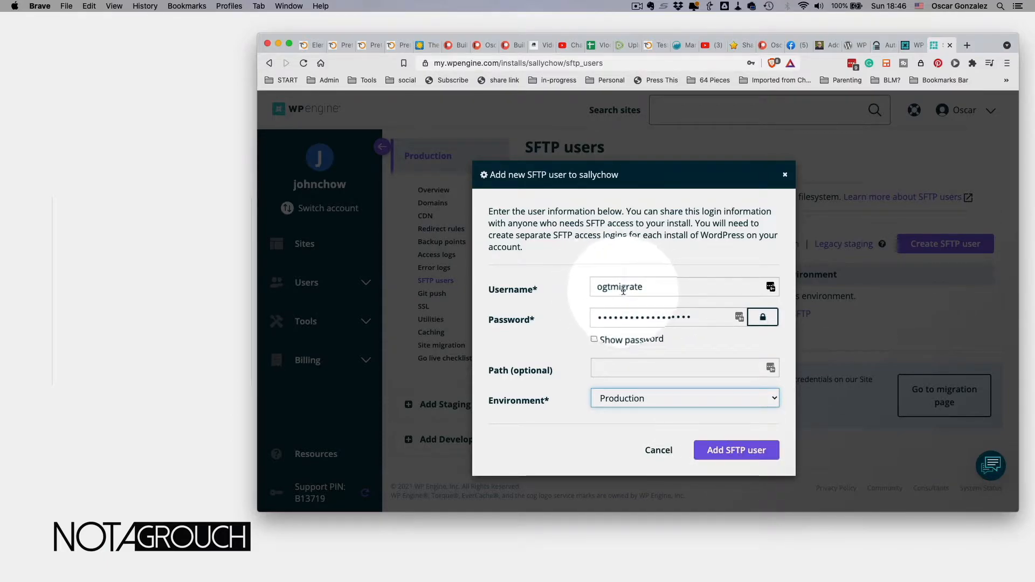
click(736, 450)
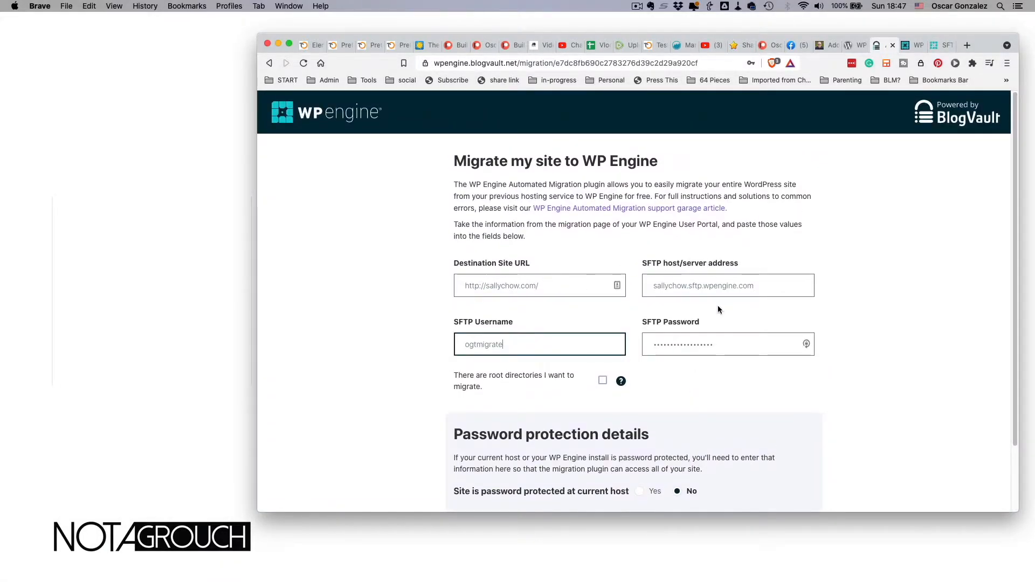
- Submit the migration form and decline LastPass's offer to save the login
scroll(595, 343, down, 3)
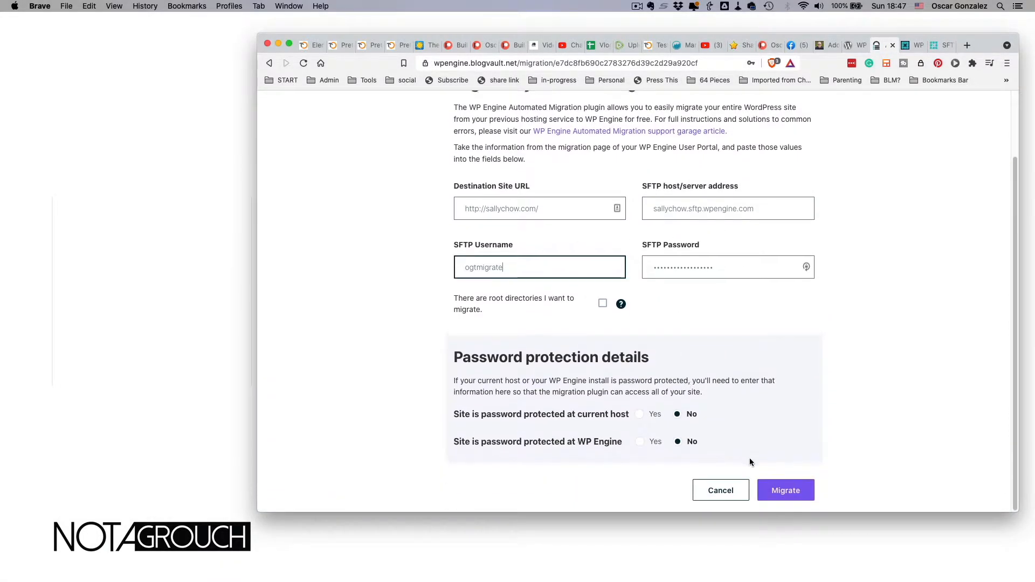
click(786, 492)
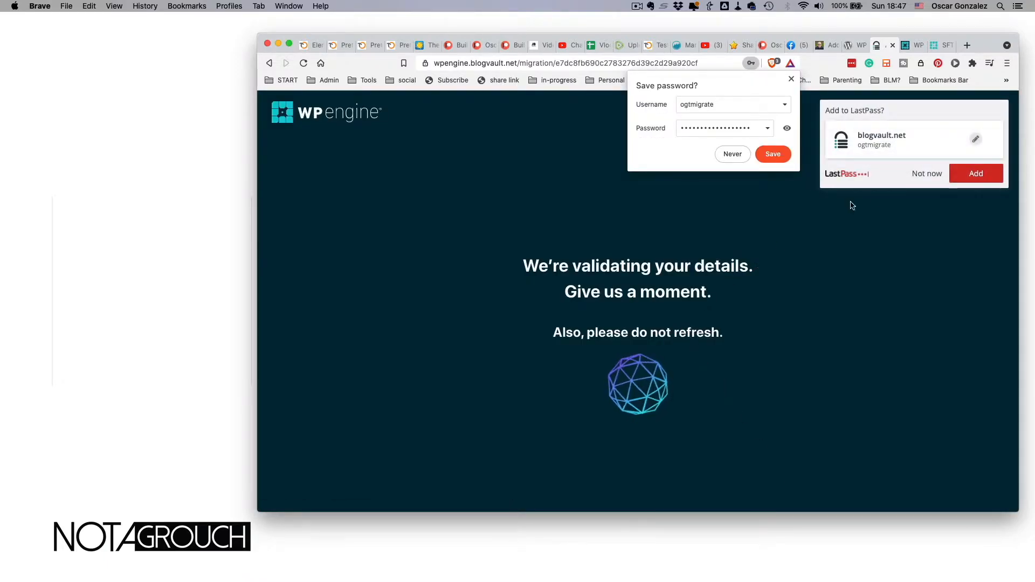
click(925, 175)
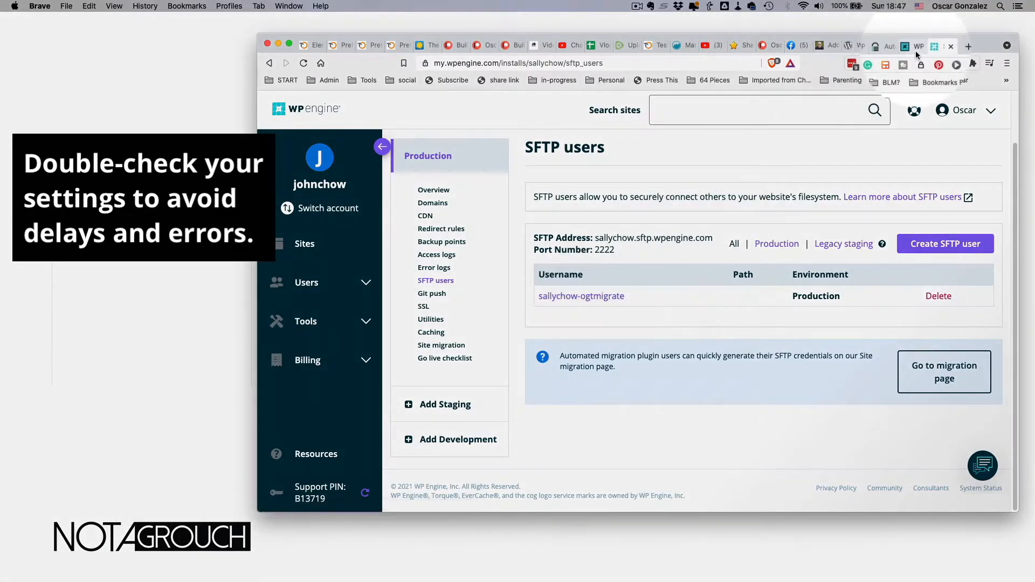
- Recheck the SFTP username and password entries in the migration form
click(885, 47)
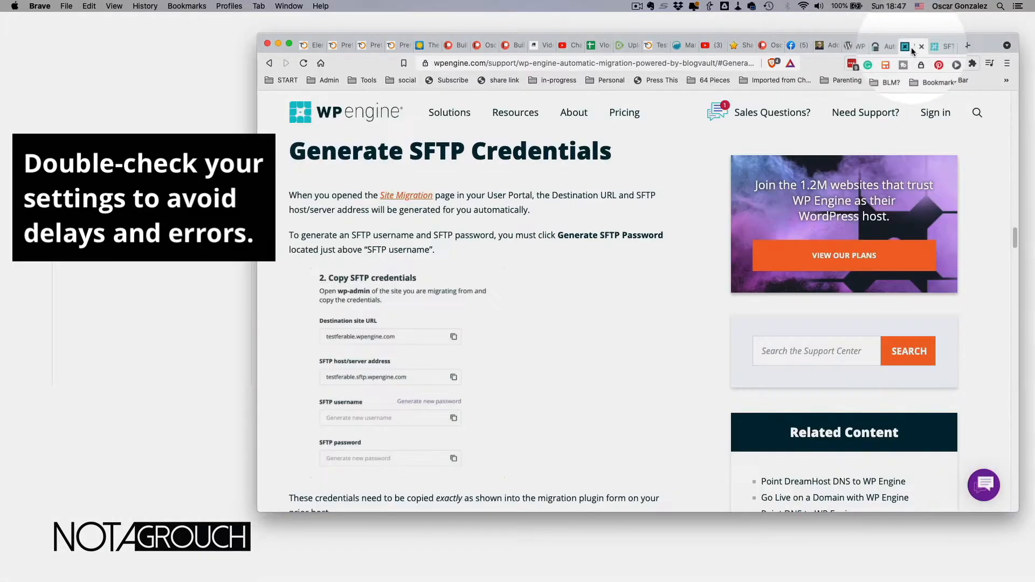
click(884, 51)
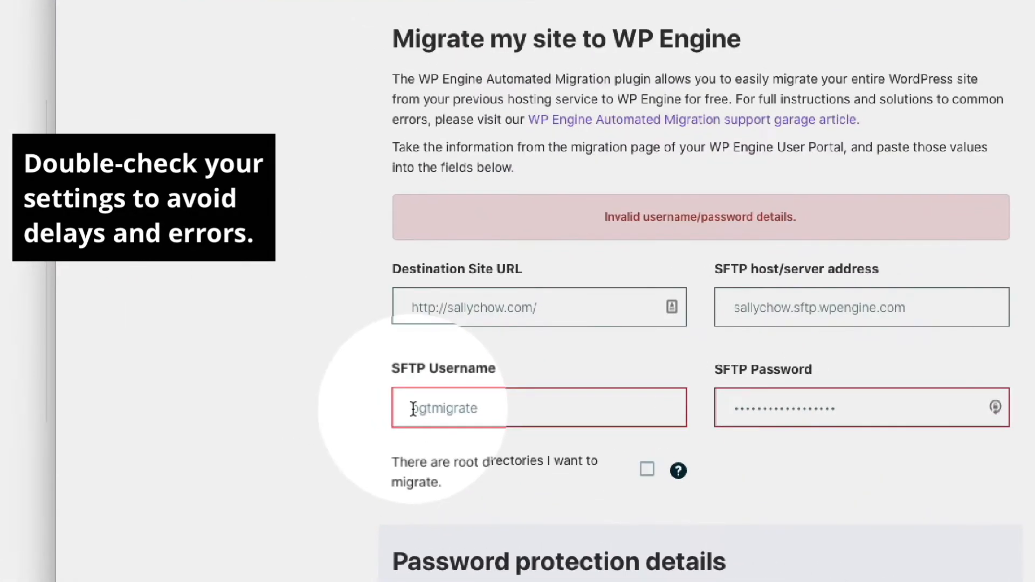
click(466, 377)
text(sa)
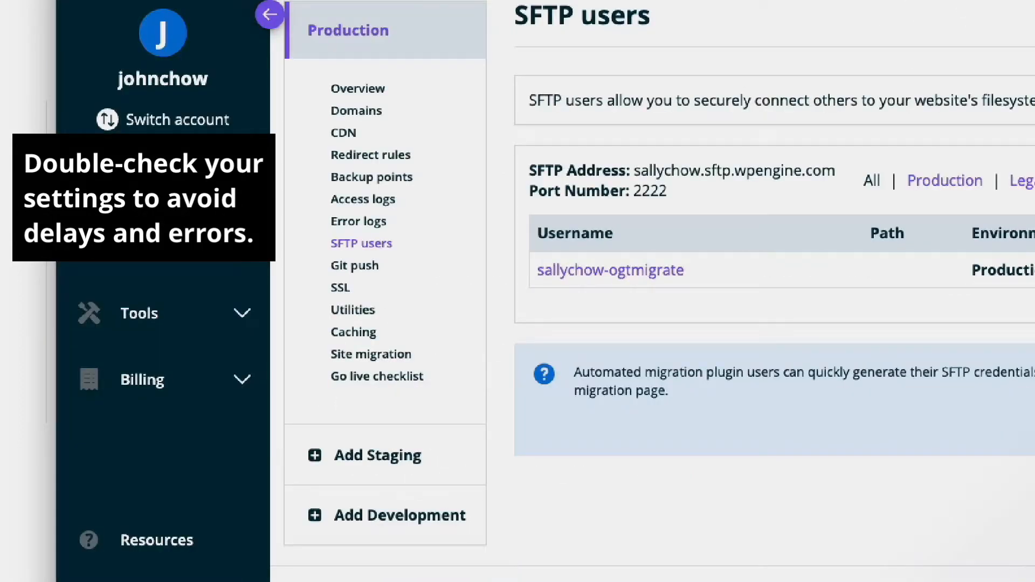
click(931, 5)
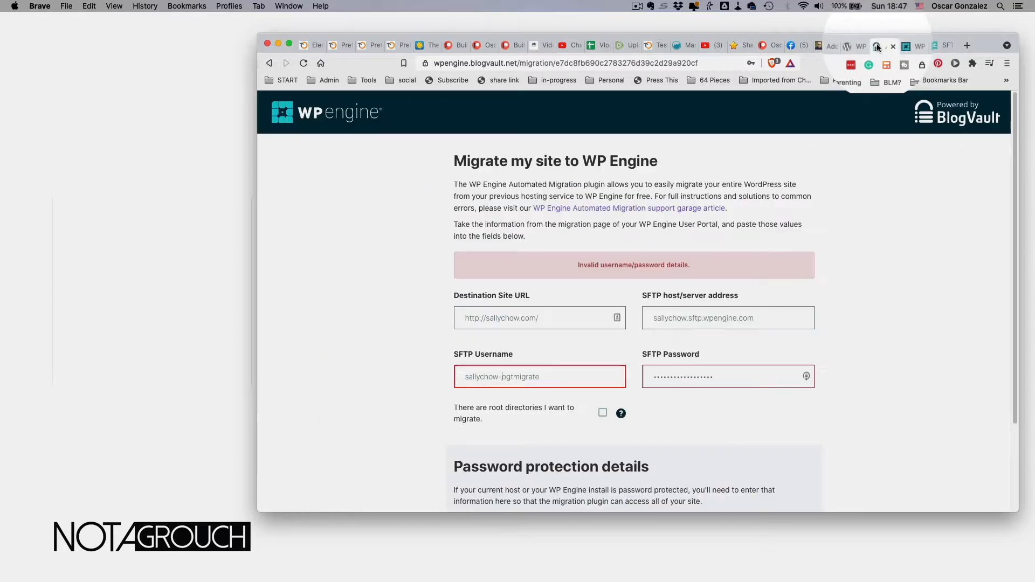
click(699, 371)
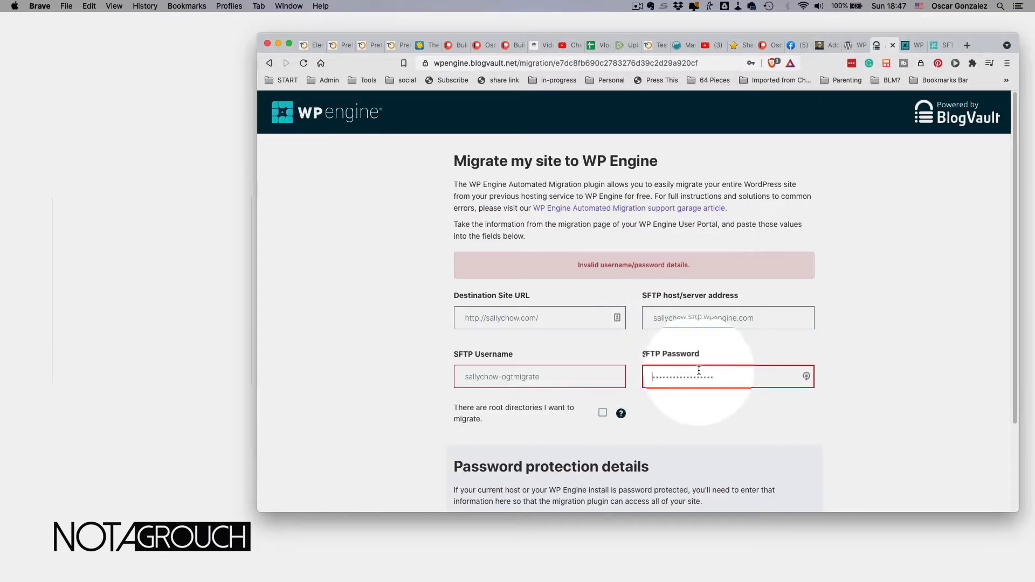
scroll(698, 371, down, 3)
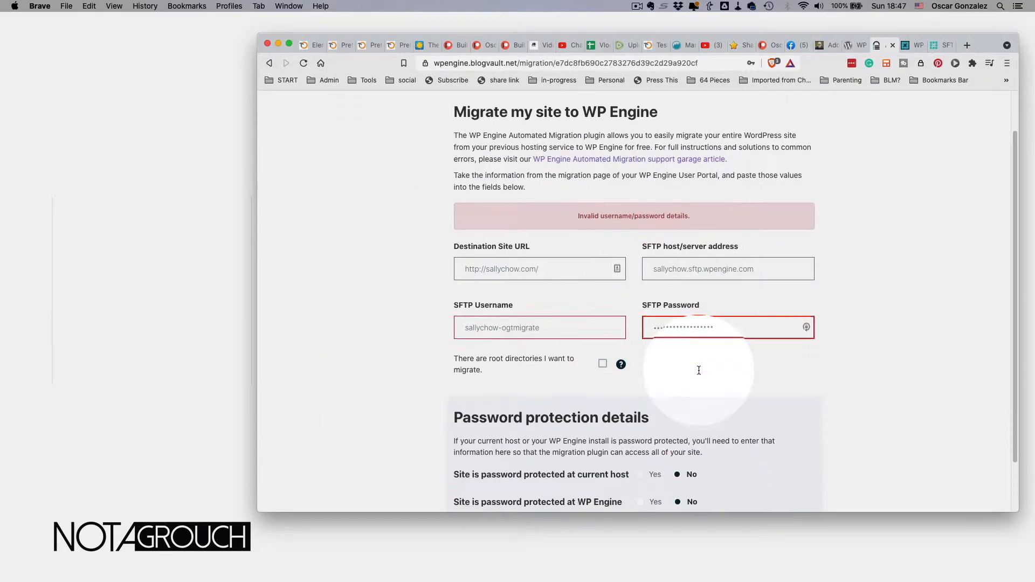
- Compare the password with the portal's new SFTP user and resubmit the migration
click(932, 47)
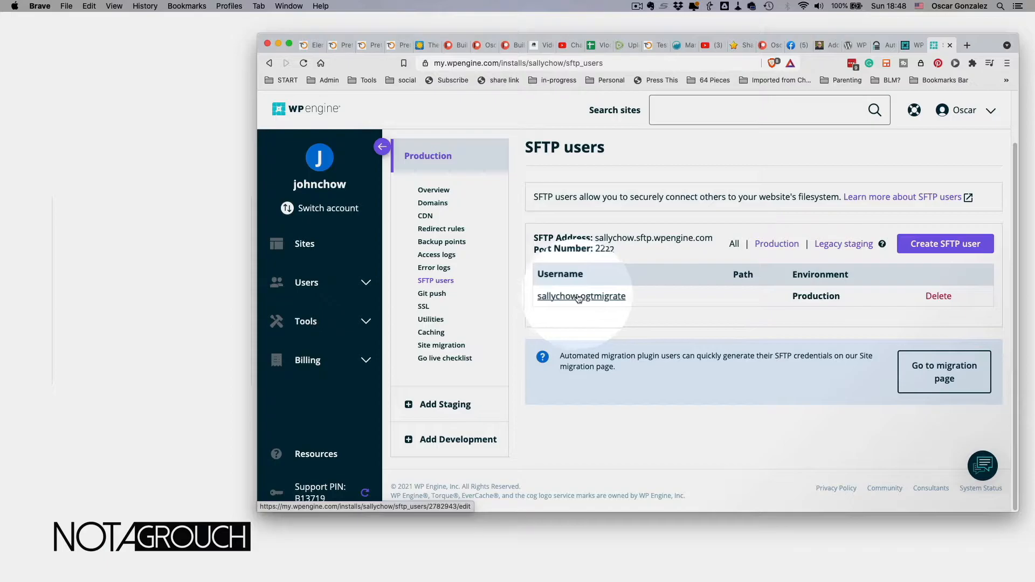
click(881, 46)
drag(654, 282, 725, 279)
mouse_move(618, 323)
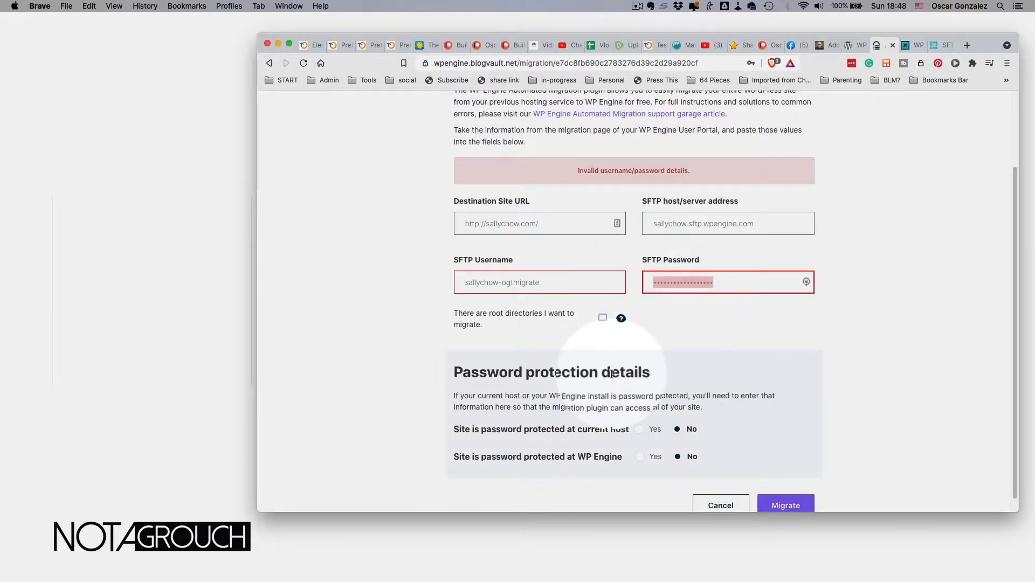
scroll(681, 404, down, 1)
click(782, 488)
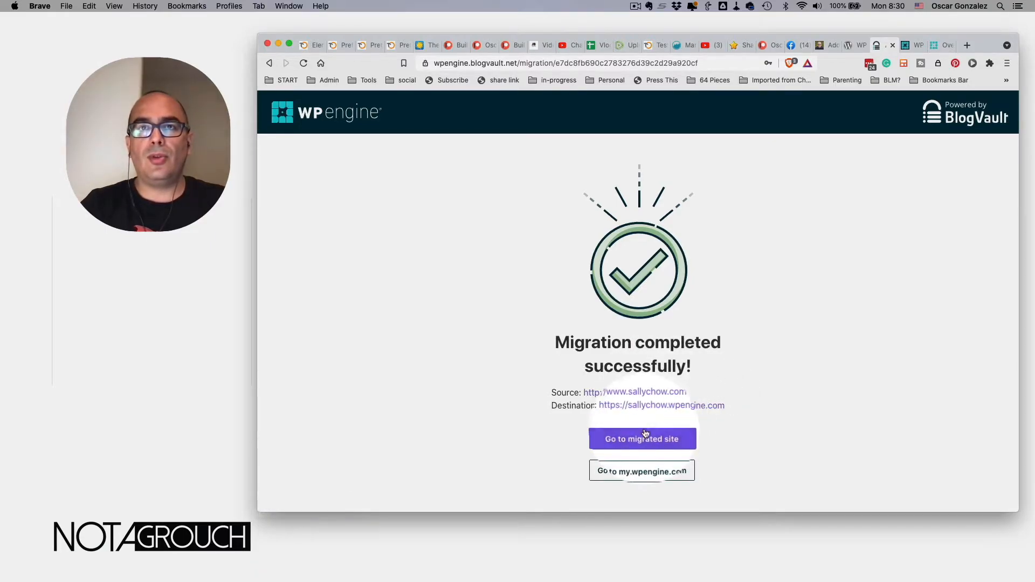
- Browse the migrated blog at sallychow.wpengine.com, then return to the portal's SallyChow overview
click(673, 407)
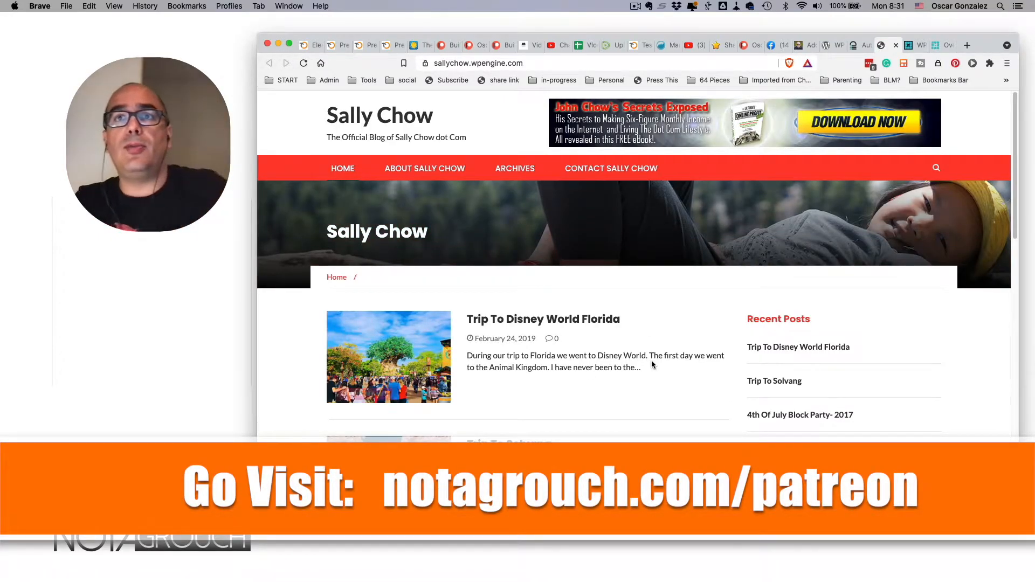
scroll(651, 360, down, 4)
scroll(651, 360, down, 10)
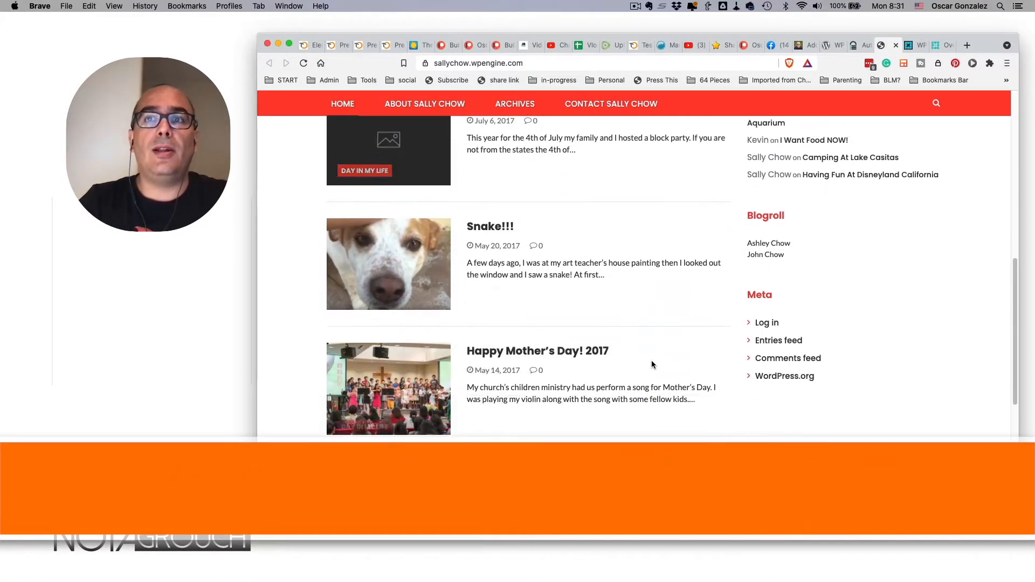
scroll(652, 360, up, 15)
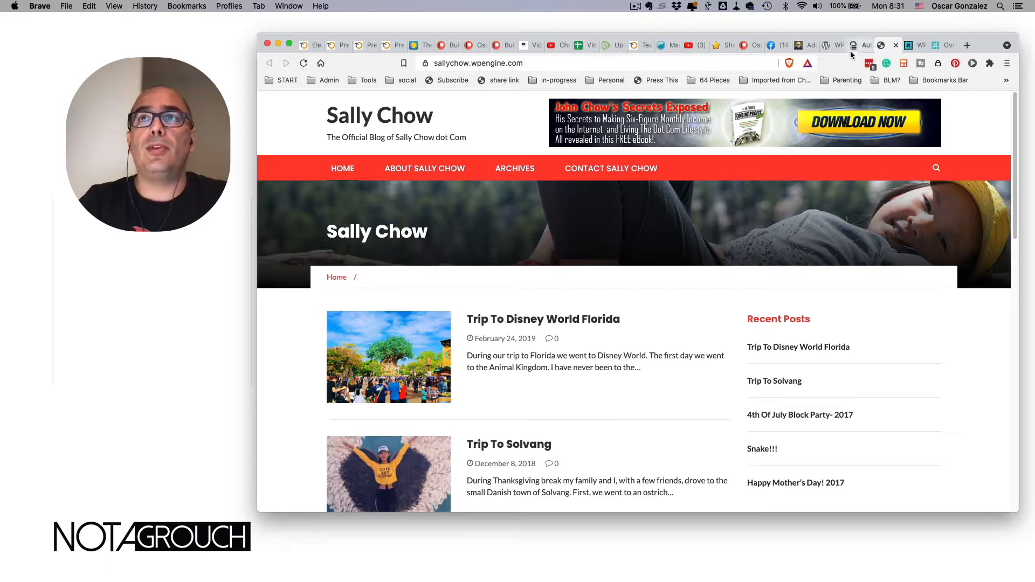
click(915, 49)
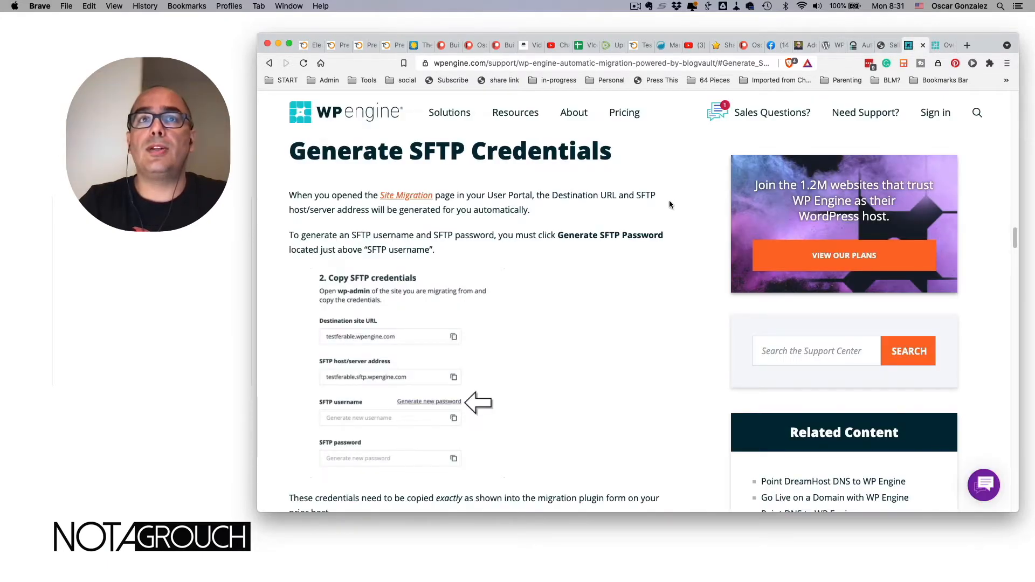
key(ctrl+Tab)
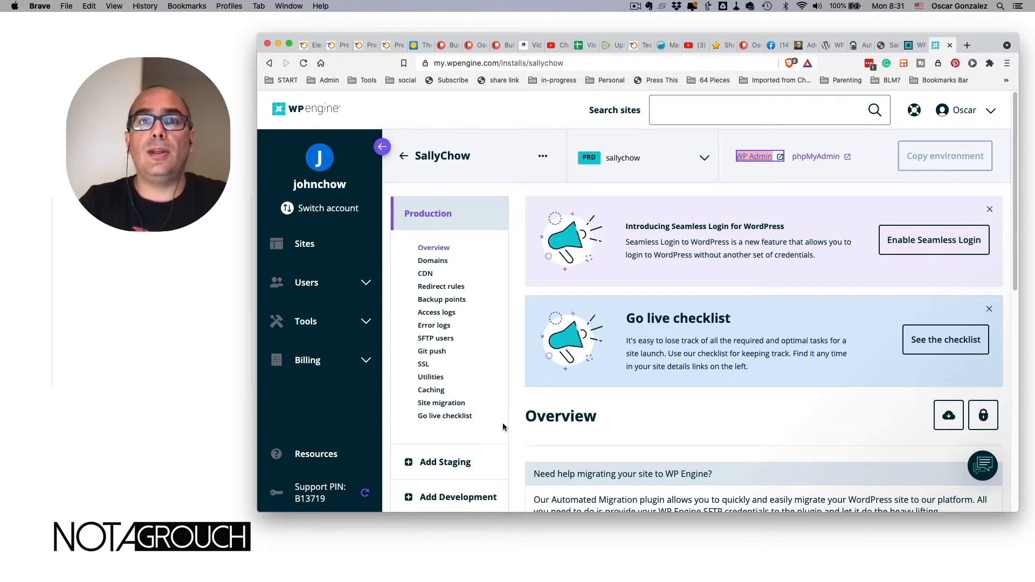
- Open the Add domain form for the SallyChow install
scroll(472, 428, up, 1)
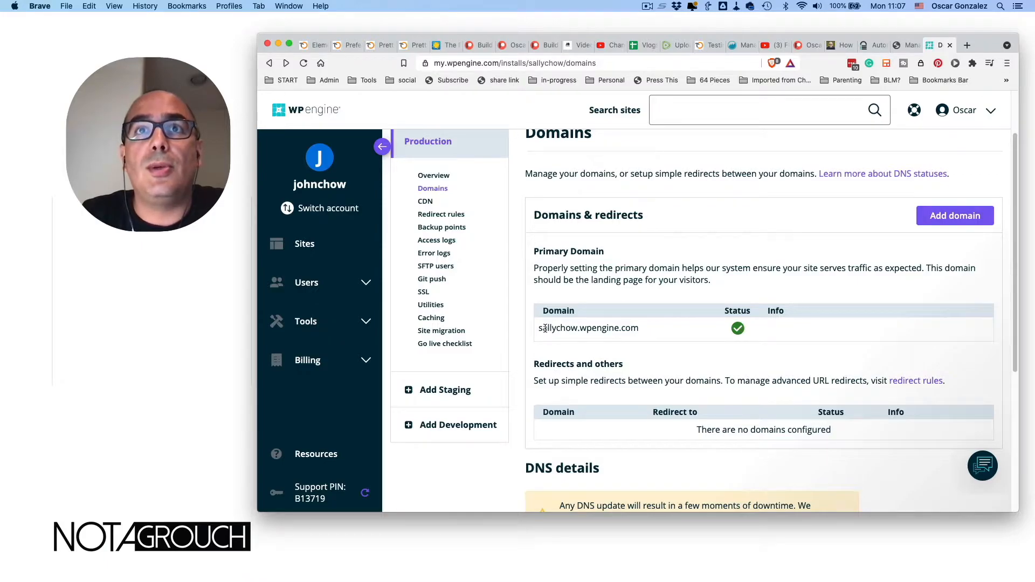
scroll(627, 328, down, 1)
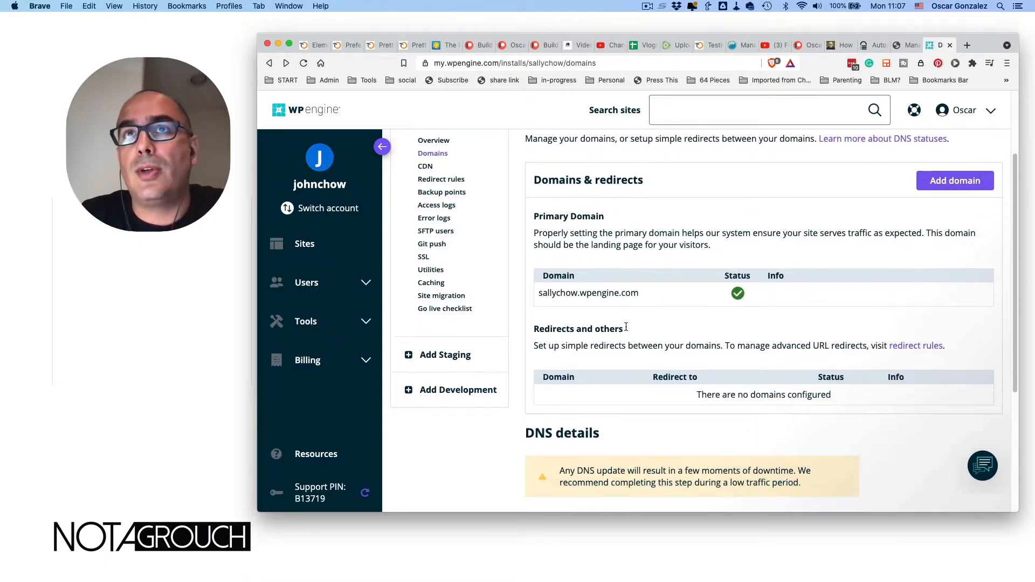
click(952, 210)
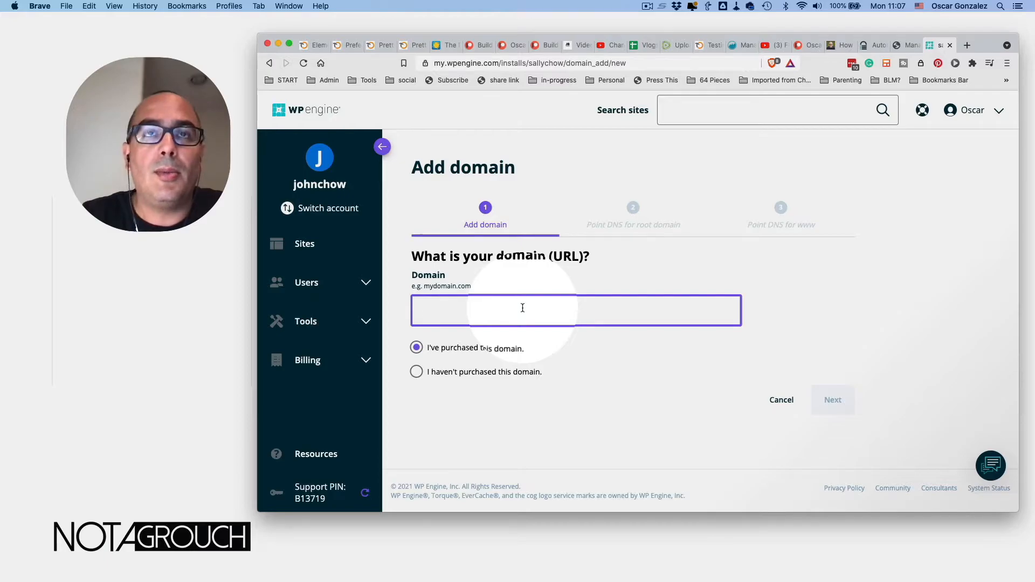
- Enter sallychow.com as a purchased domain and continue to the Point DNS step
text(sallychow.com)
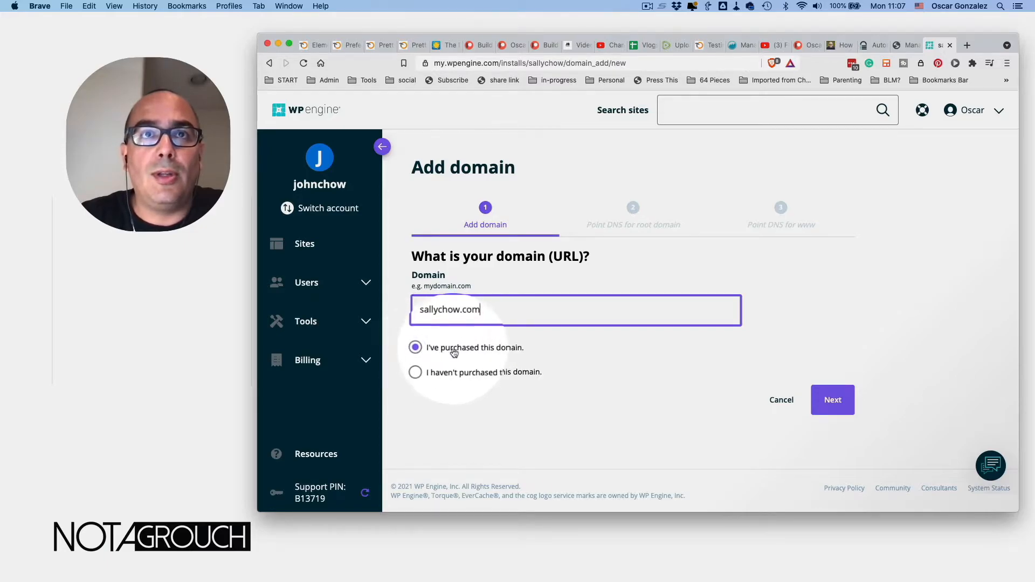
click(832, 402)
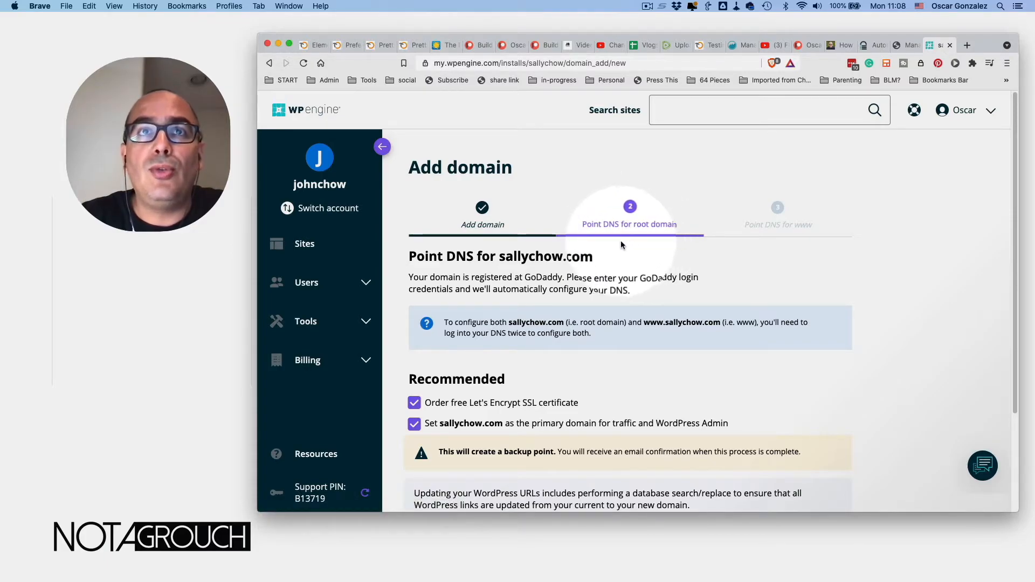
- Agree to the Terms and Conditions, leaving free Let's Encrypt SSL and primary domain checked
scroll(601, 247, down, 1)
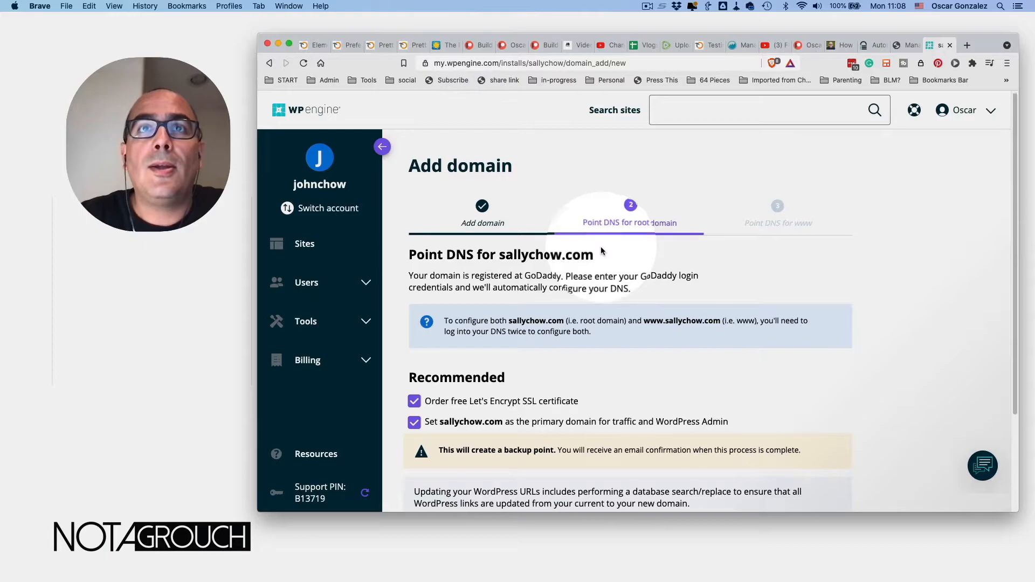
scroll(600, 248, down, 3)
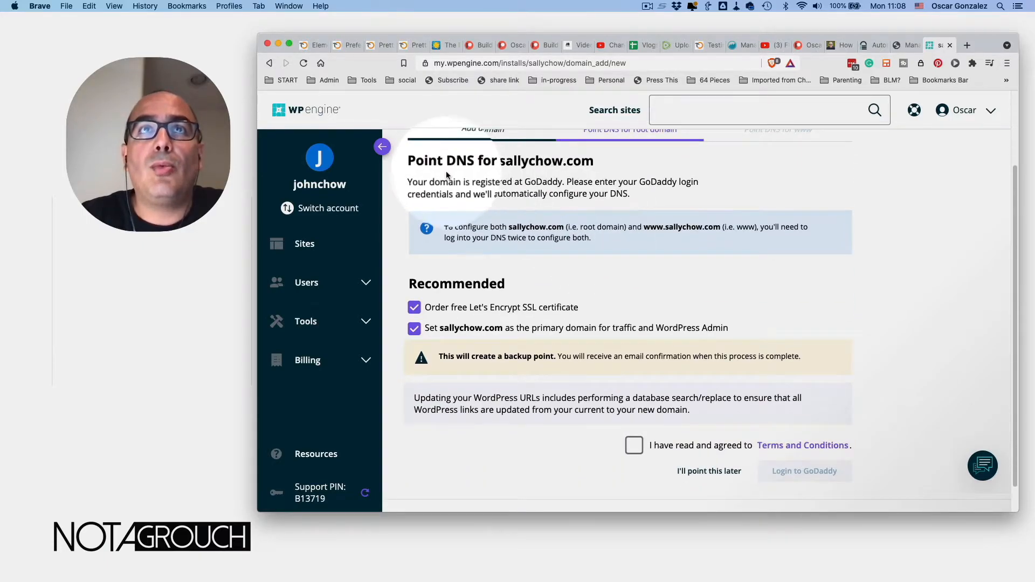
drag(446, 160, 561, 162)
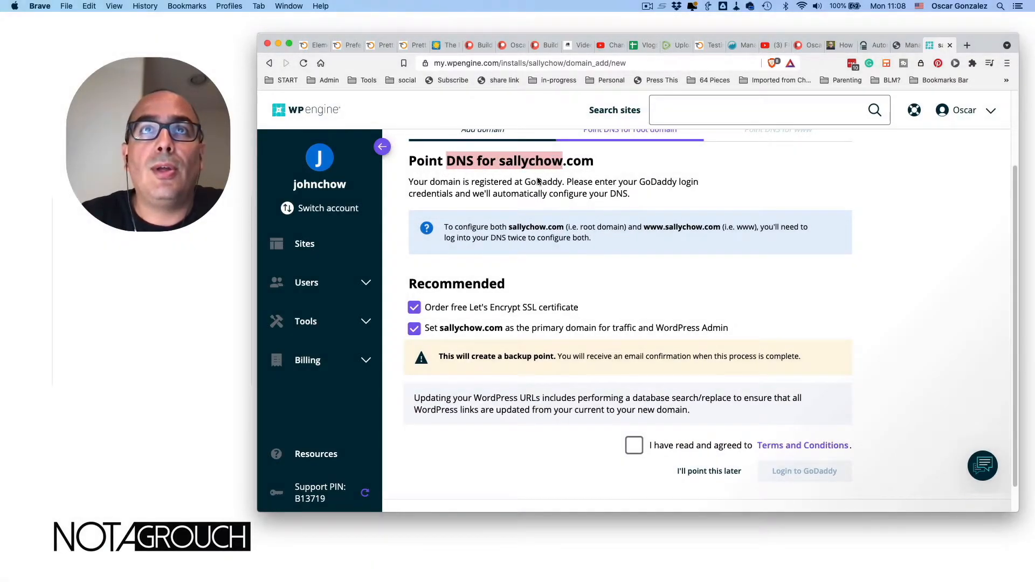
click(521, 194)
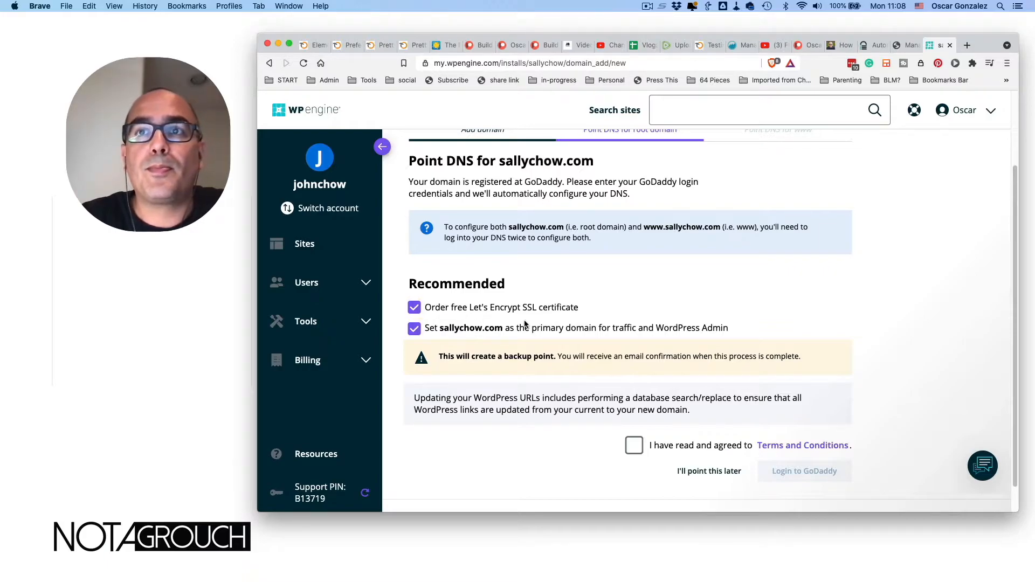
scroll(526, 324, up, 1)
scroll(526, 324, up, 3)
scroll(524, 323, down, 5)
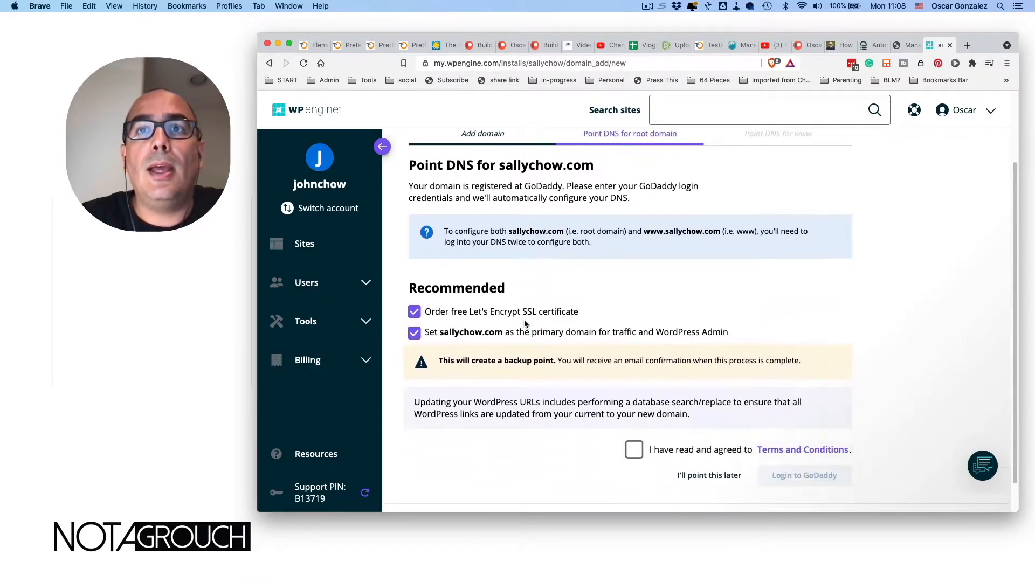
click(634, 416)
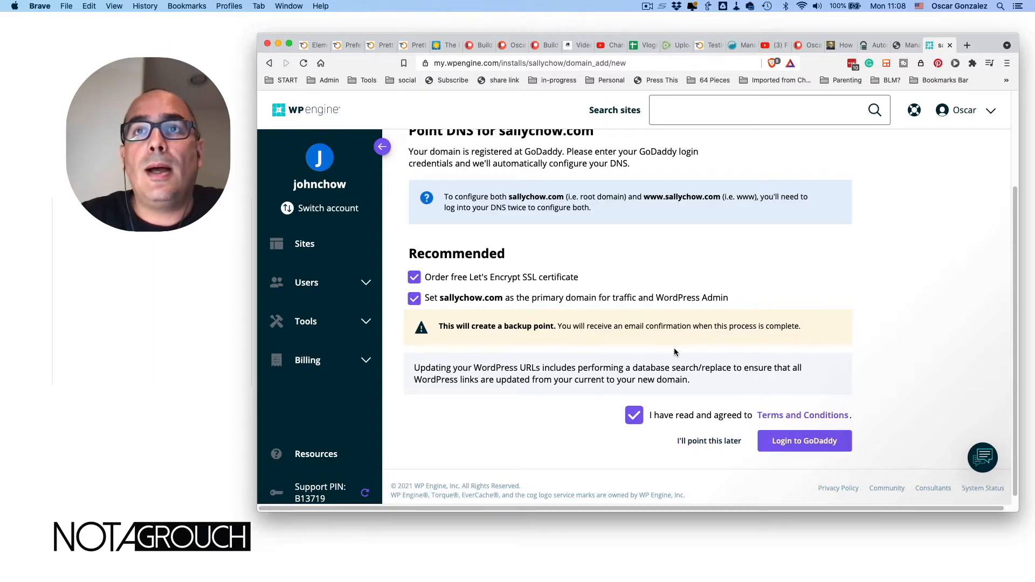
scroll(674, 352, up, 3)
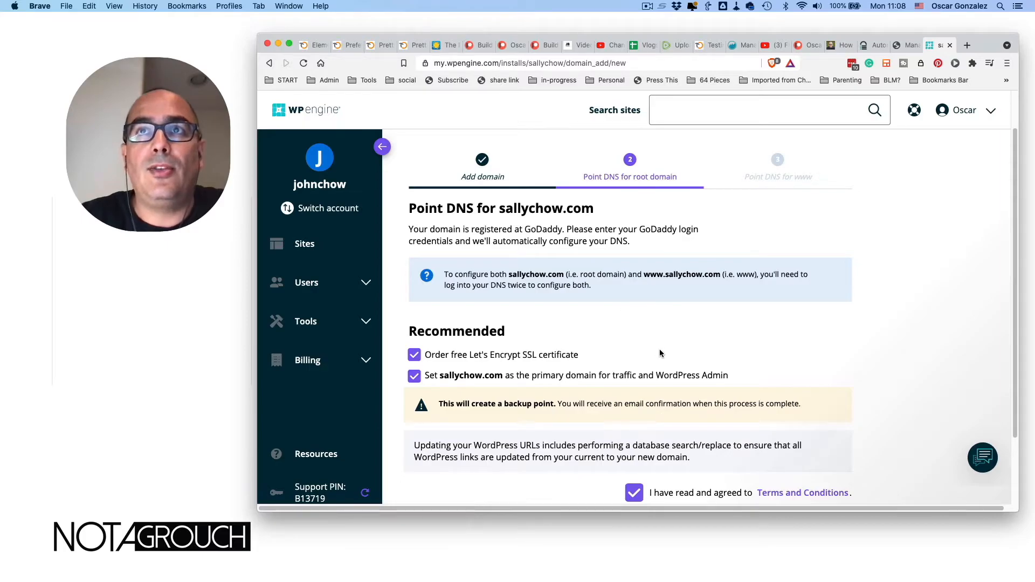
scroll(674, 376, down, 3)
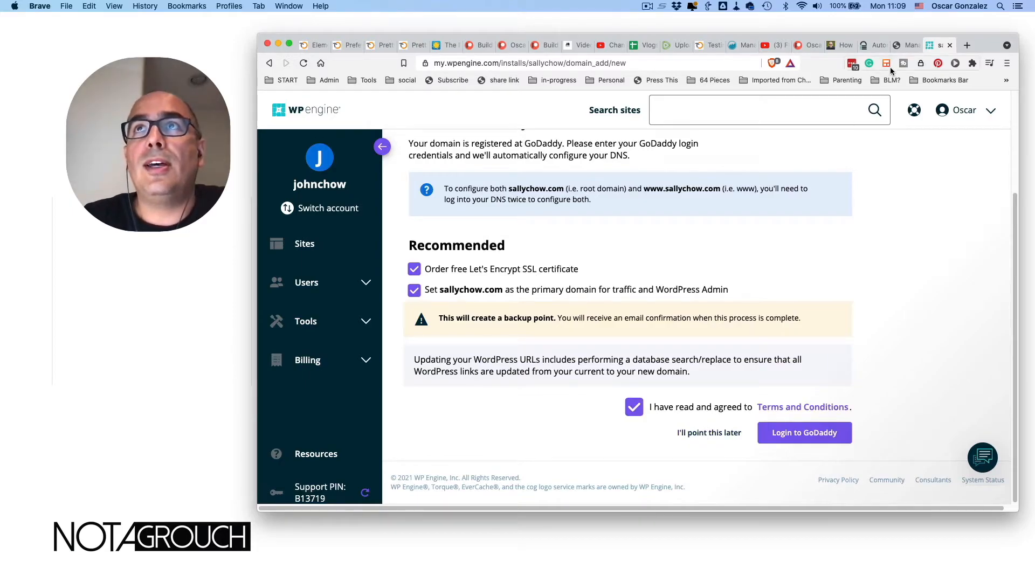
- Load sallychow.wpengine.com in the themes tab by removing /wp-admin/themes.php, then return to the portal
click(906, 46)
click(527, 62)
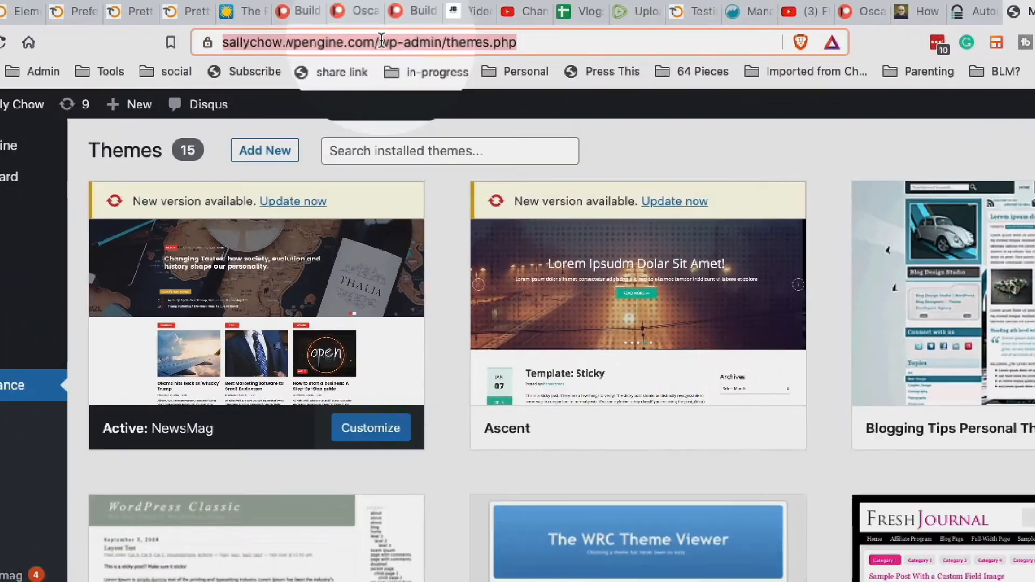
click(381, 40)
drag(420, 42, 644, 53)
key(BackSpace)
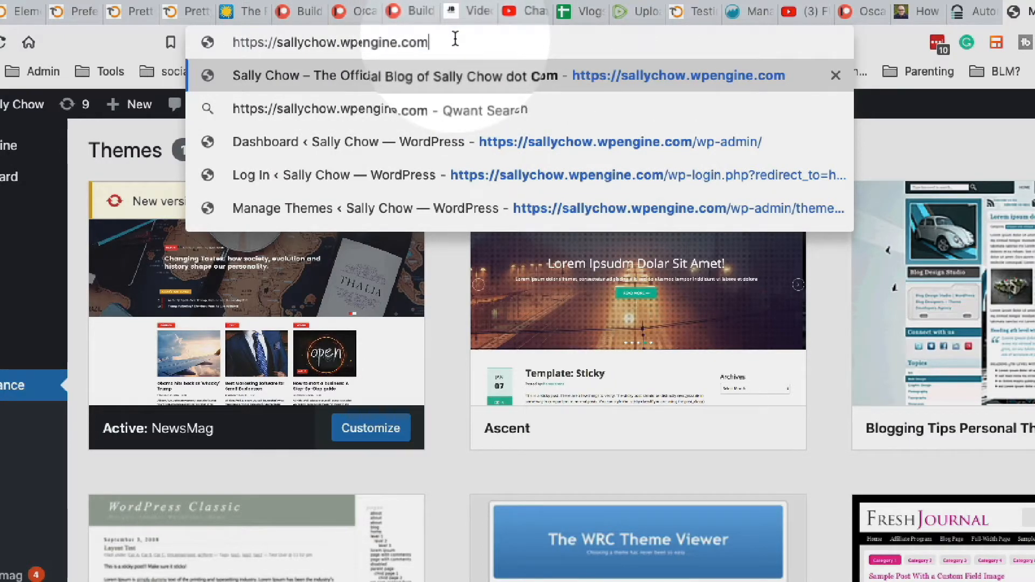
key(Return)
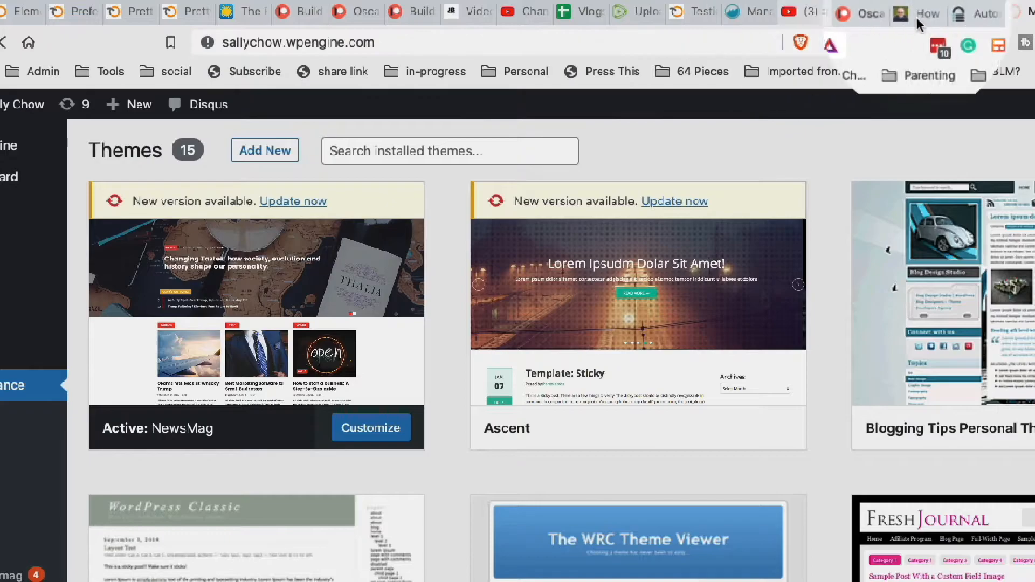
click(1034, 12)
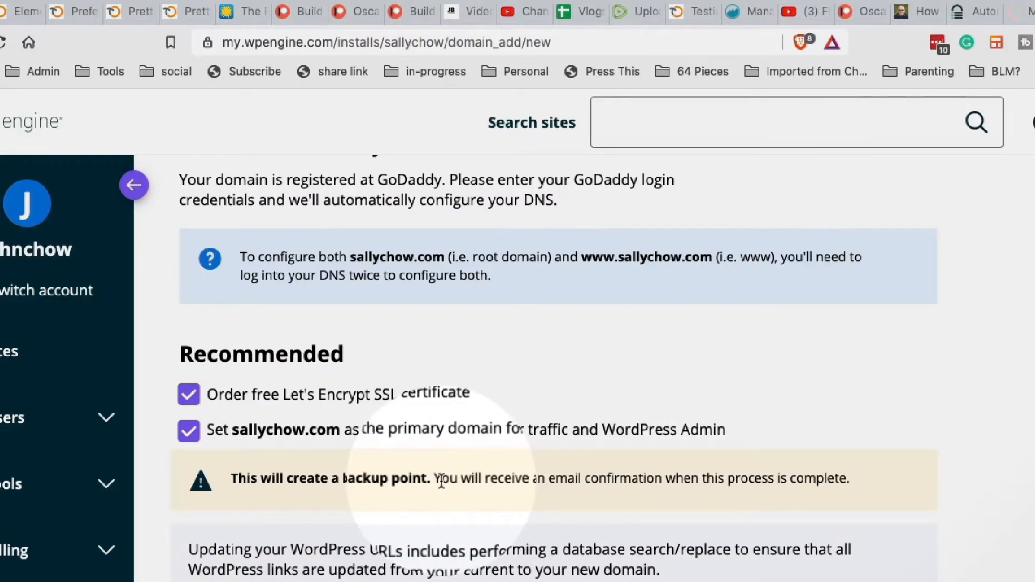
scroll(437, 523, down, 1)
scroll(438, 525, up, 1)
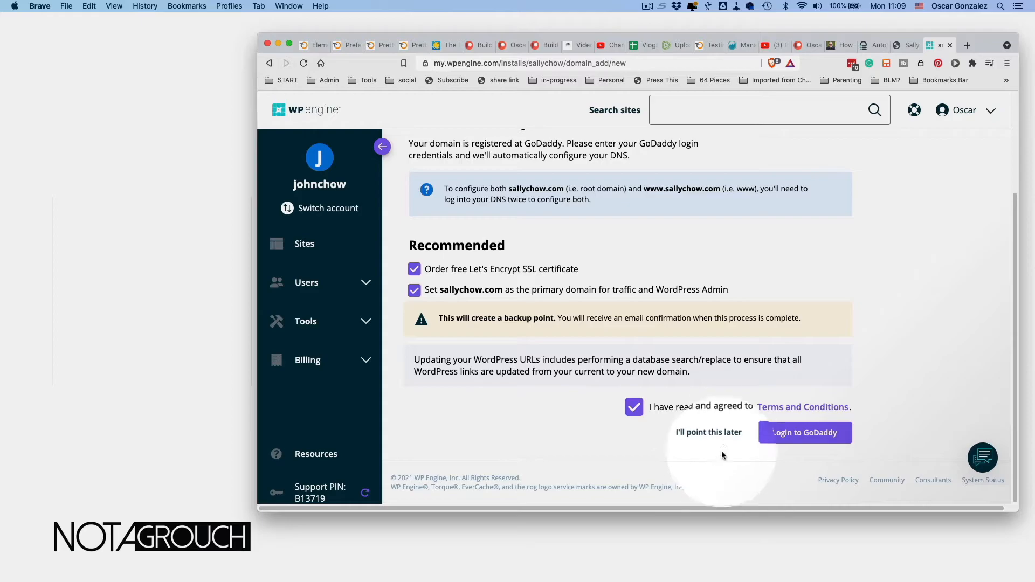
- Add the domains with DNS pointing postponed and SSL certificates set to manual, then review the Domains page
click(724, 434)
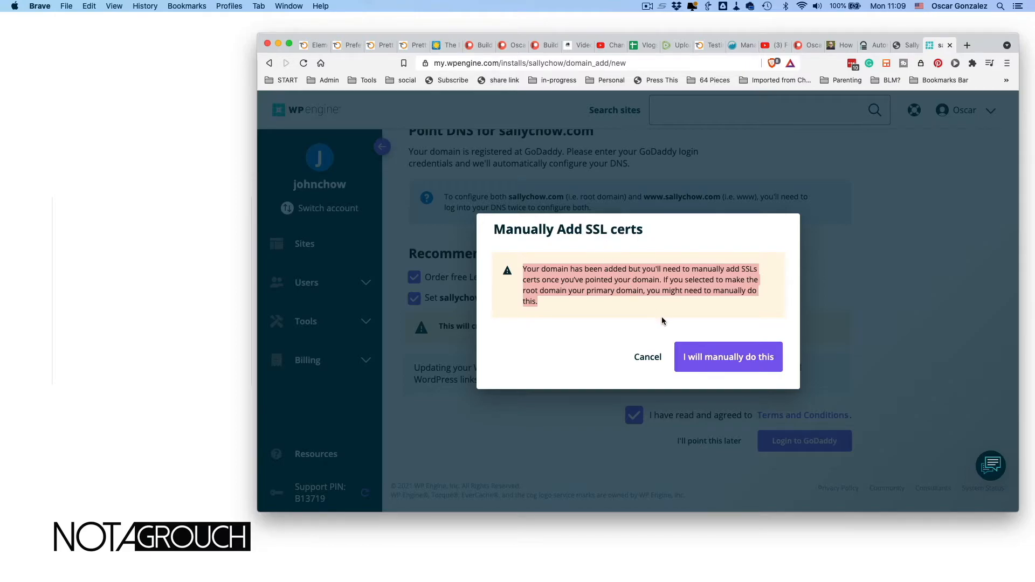
click(730, 360)
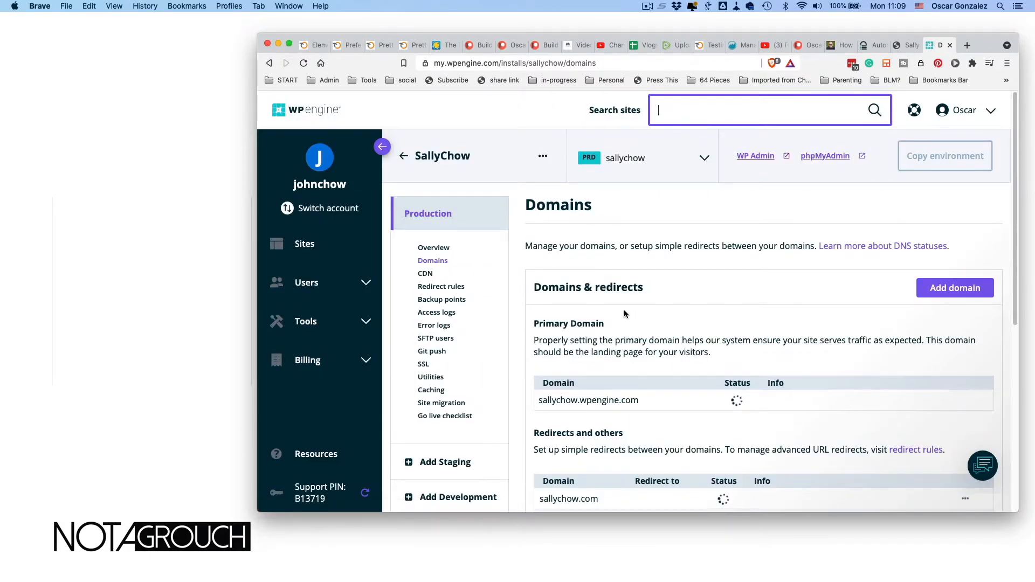
scroll(624, 314, down, 3)
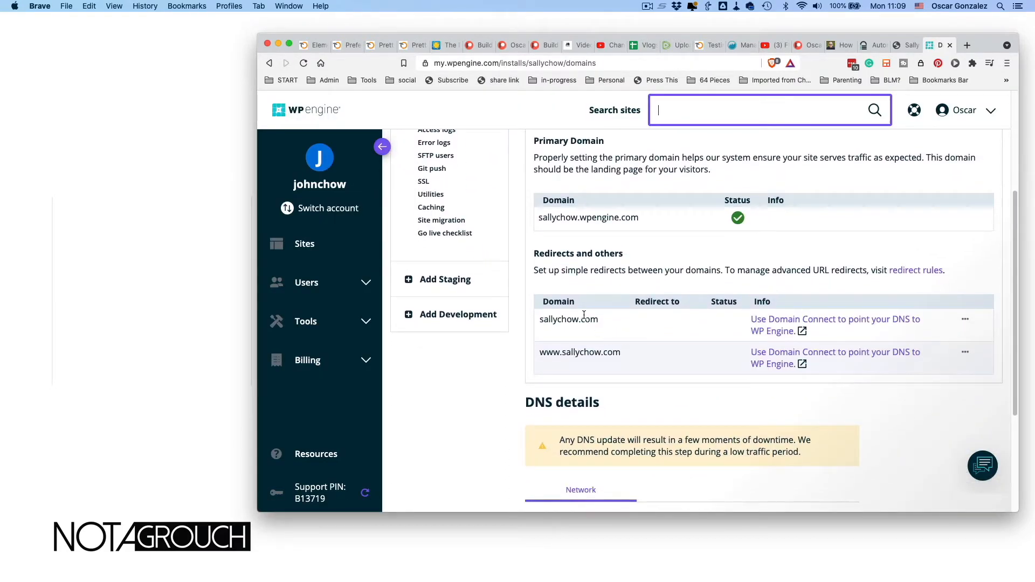
scroll(619, 353, down, 1)
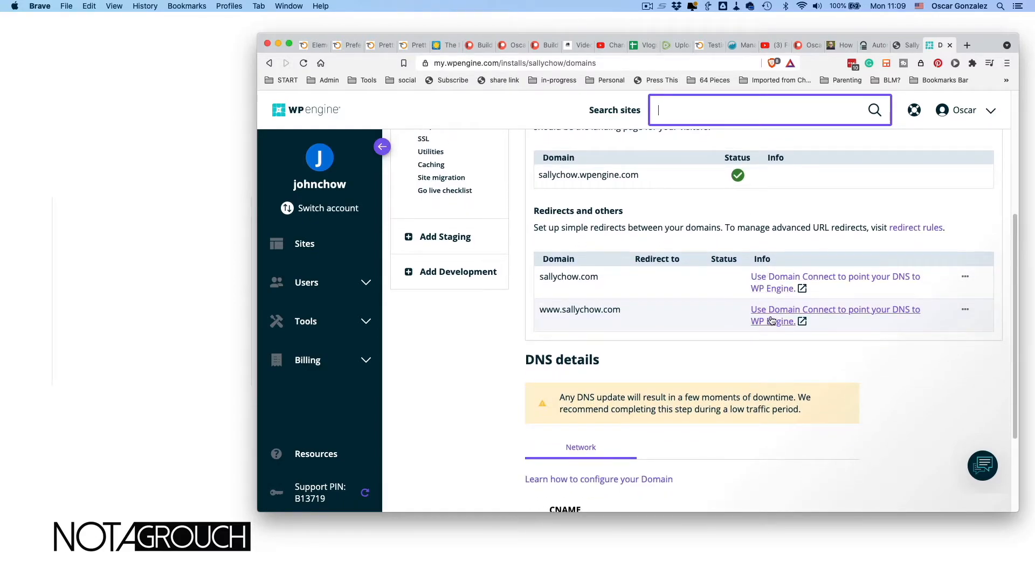
scroll(708, 313, down, 3)
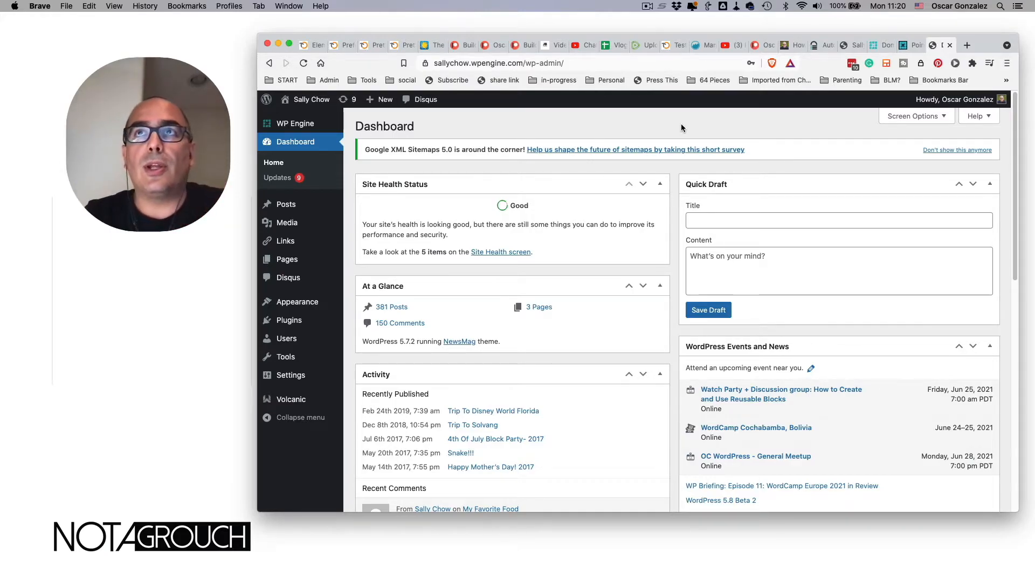
- Open the 'Learn how to configure your Domain' guide from the portal's Domains page
click(908, 45)
scroll(601, 291, down, 3)
scroll(663, 232, up, 3)
click(876, 46)
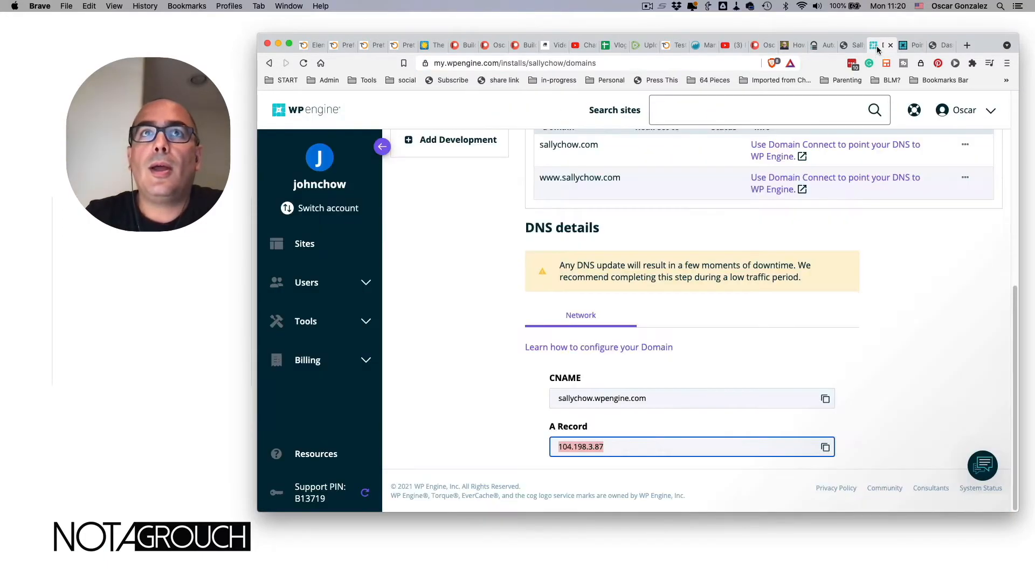
super+click(639, 342)
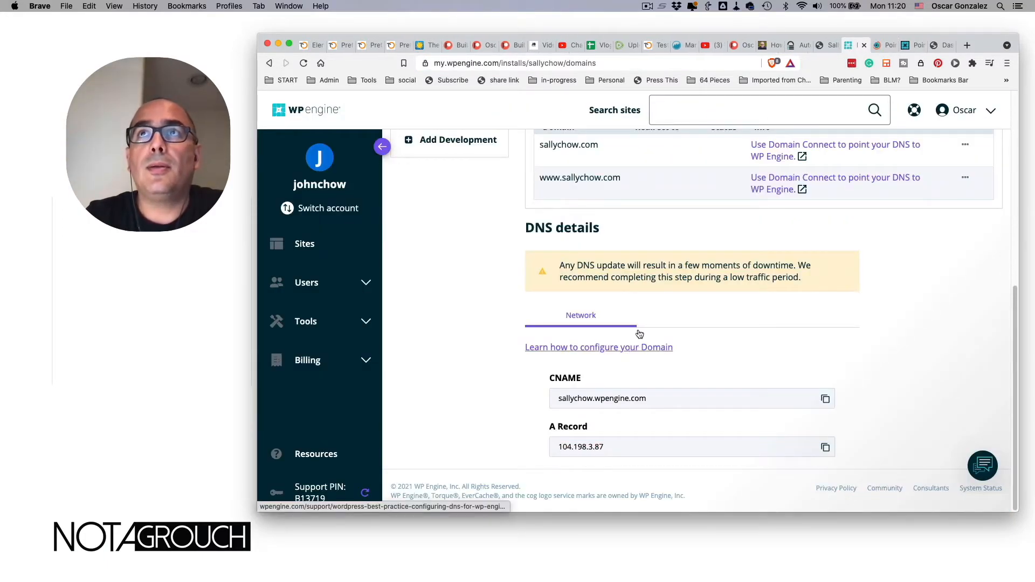
- Scroll the newly opened DNS guide down to its DNS Record Values section
click(880, 47)
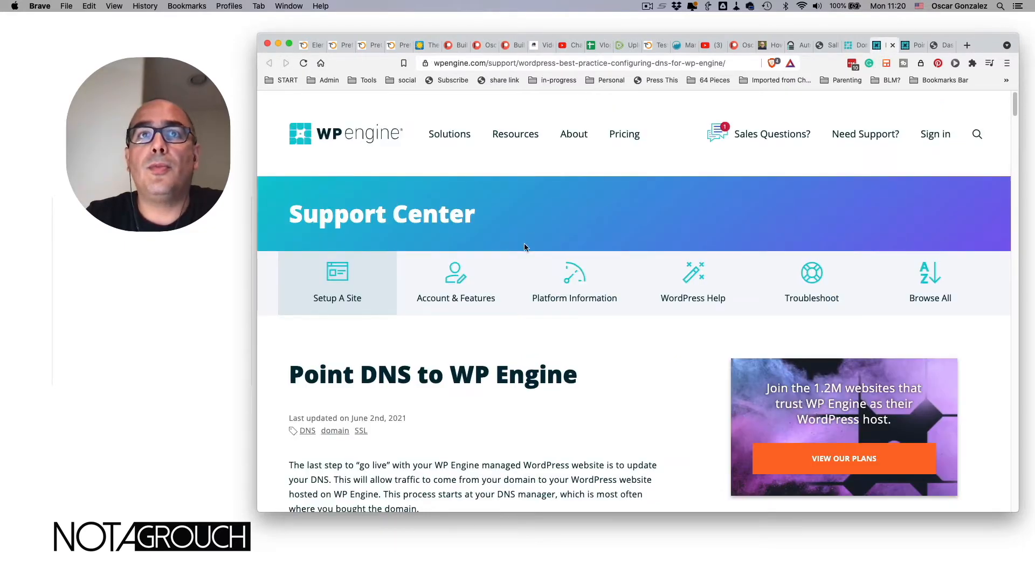
scroll(524, 248, down, 5)
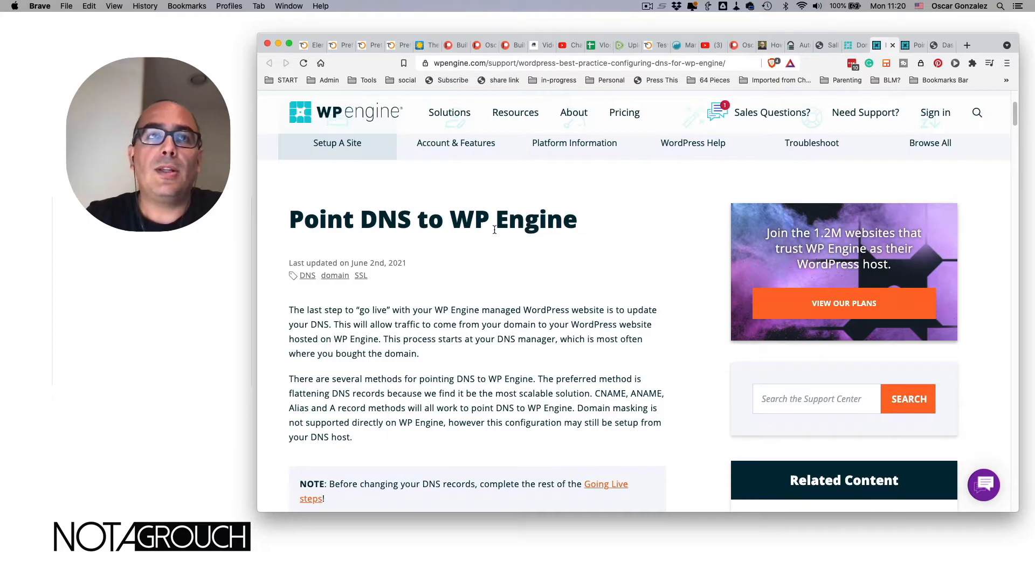
scroll(478, 310, down, 5)
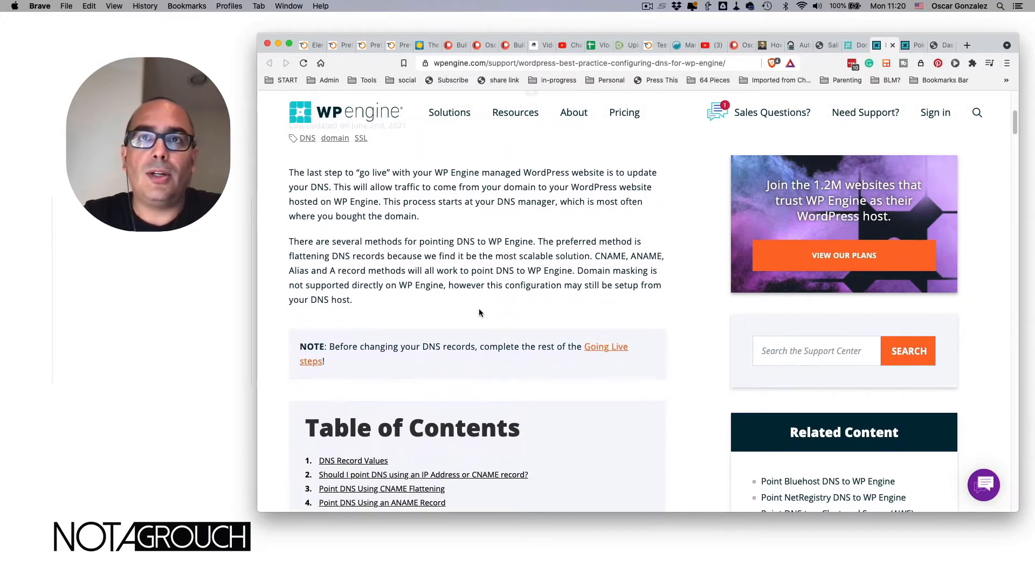
scroll(479, 312, down, 2)
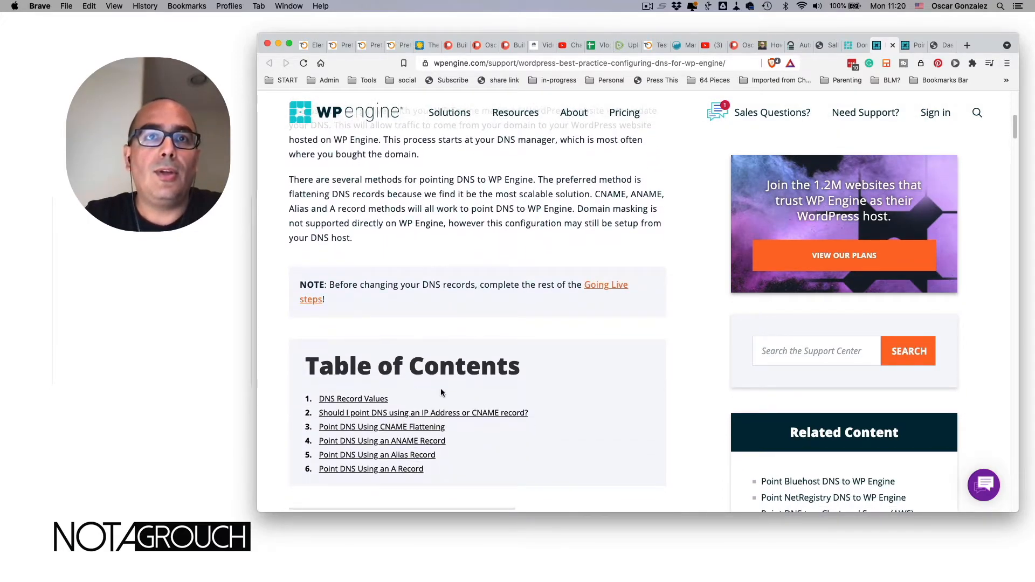
scroll(440, 389, down, 2)
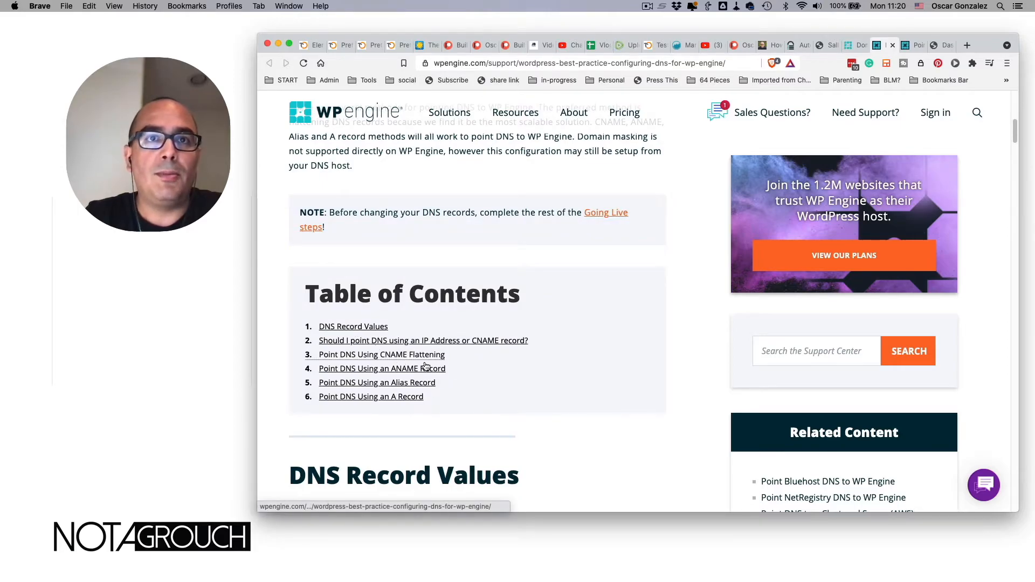
scroll(498, 373, down, 4)
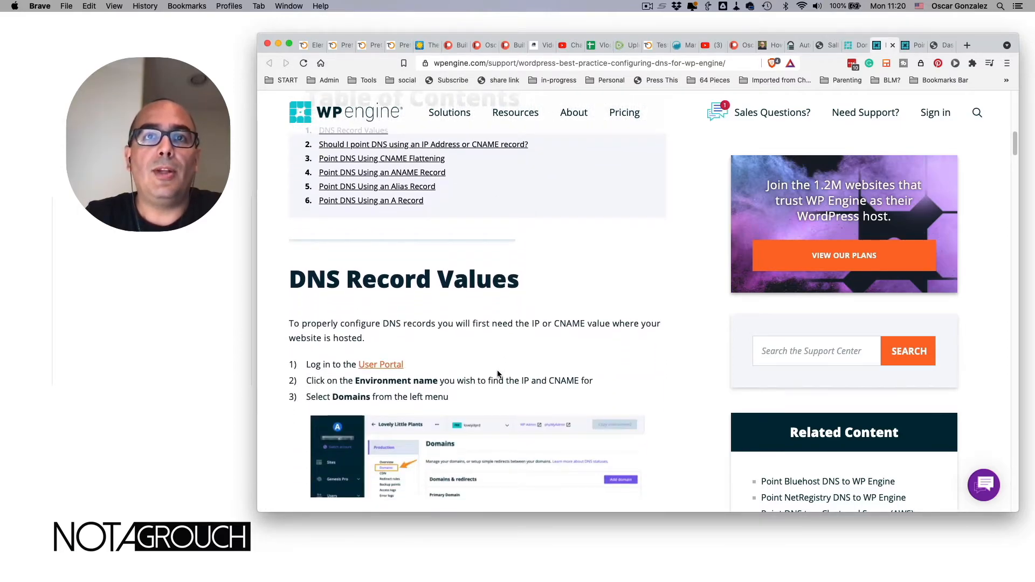
scroll(498, 373, down, 2)
scroll(497, 373, down, 2)
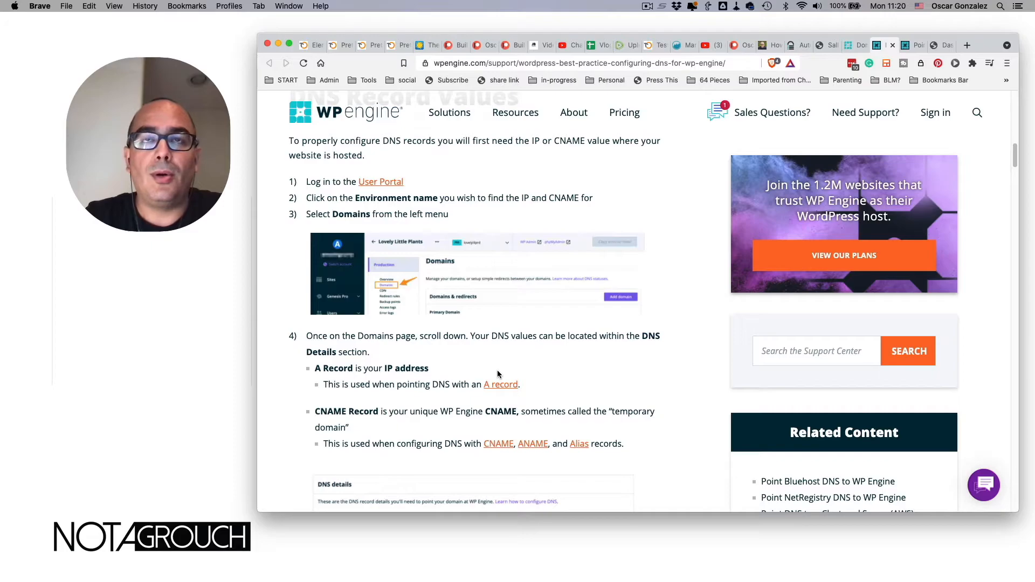
scroll(497, 373, down, 1)
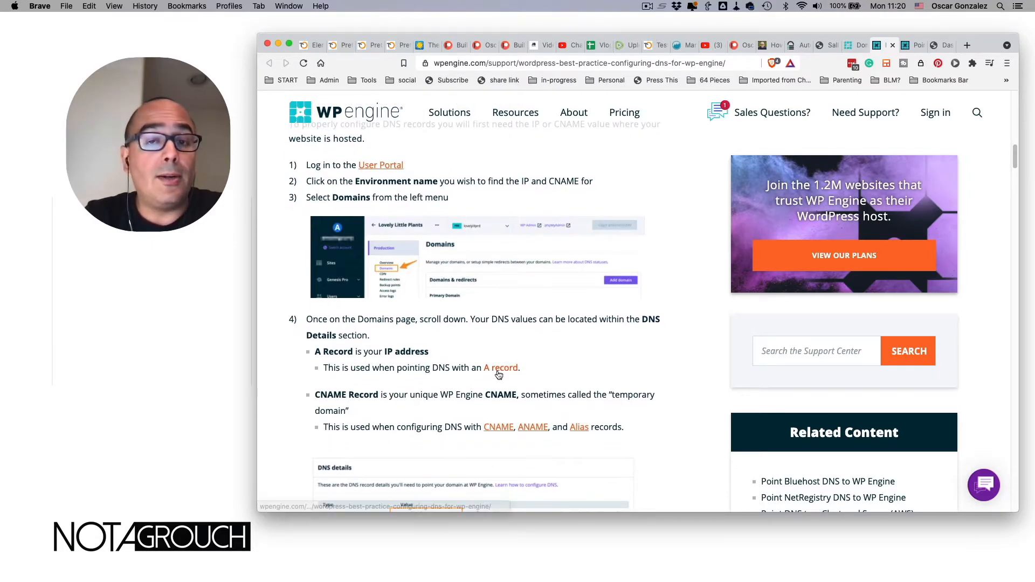
scroll(498, 374, down, 1)
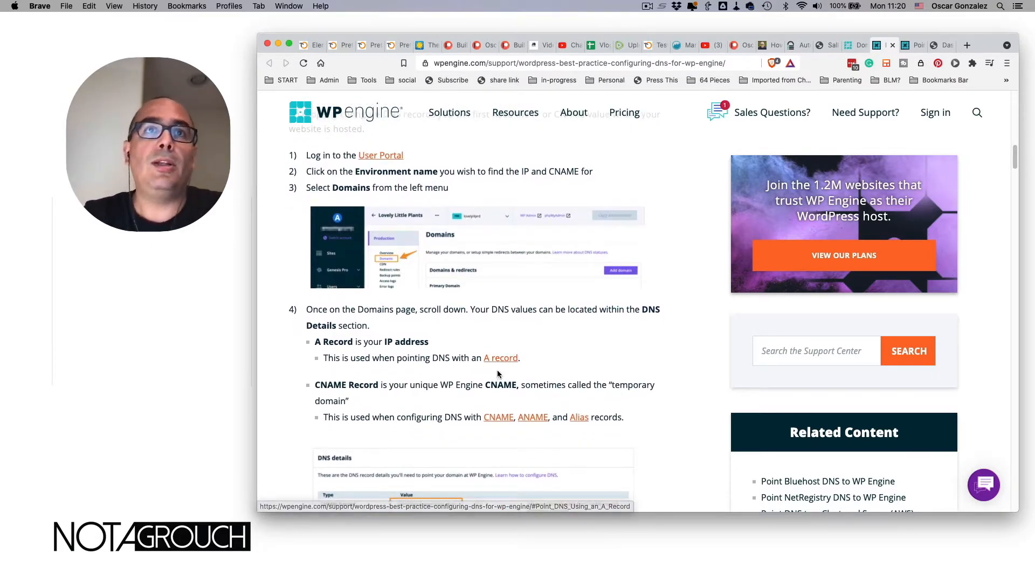
scroll(505, 345, down, 1)
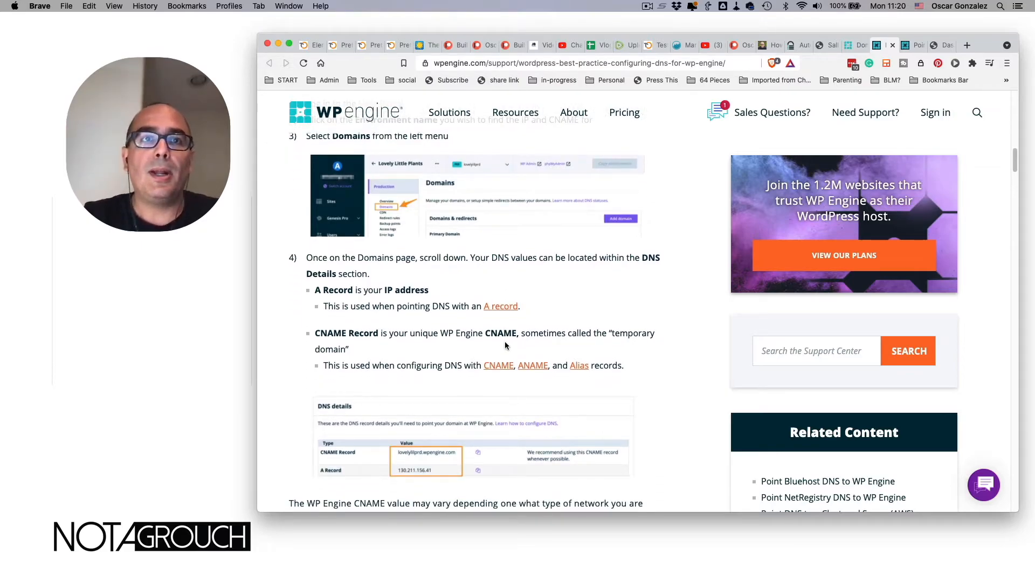
scroll(506, 346, down, 1)
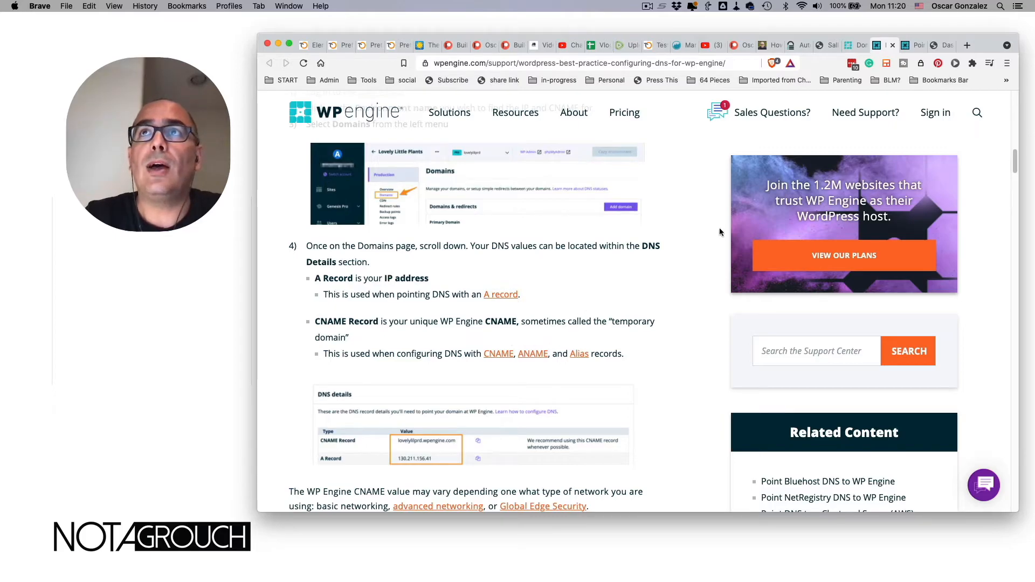
- Load sallychow.com in a new browser tab
click(939, 46)
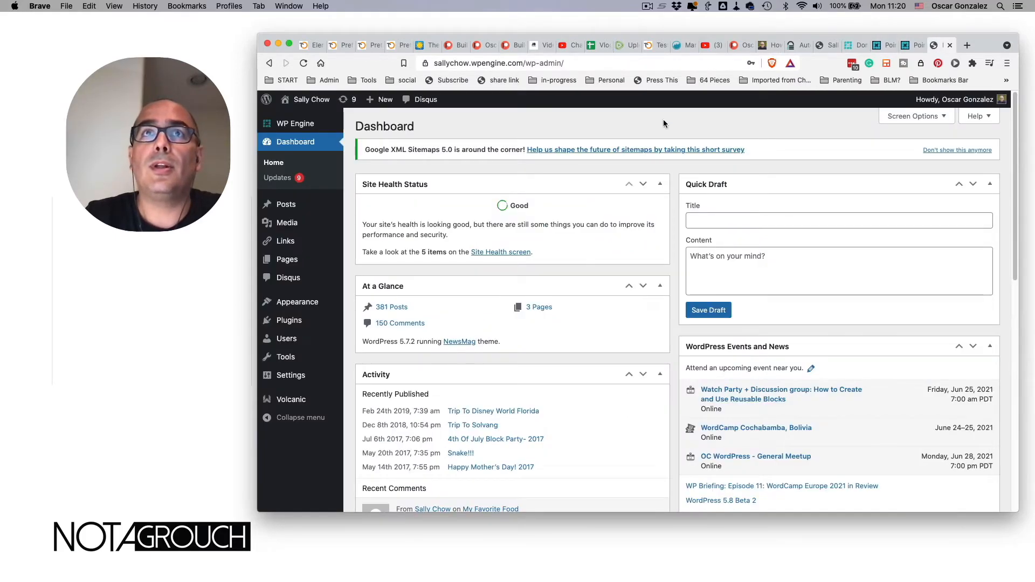
key(super+t)
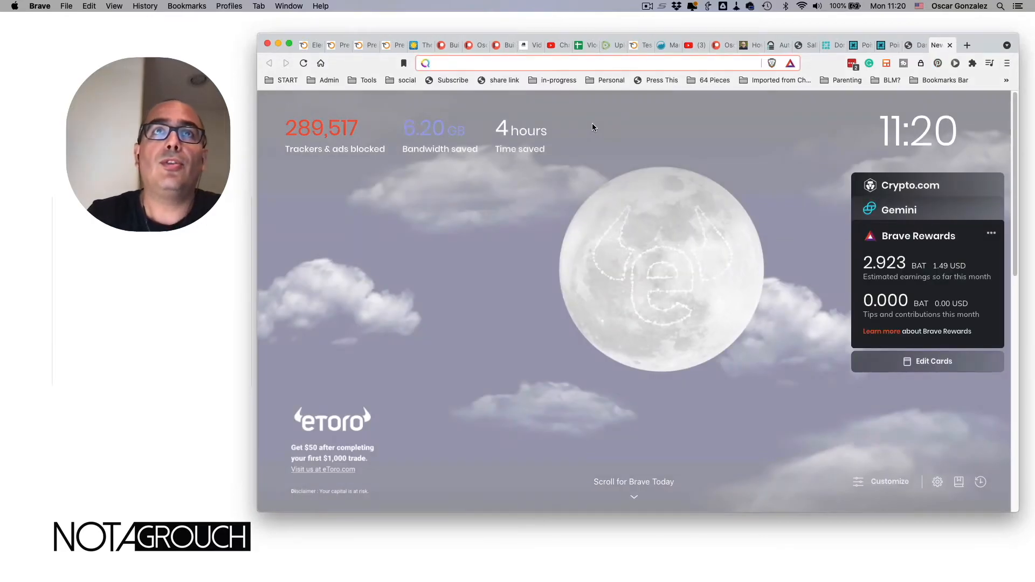
text(sallychow.com)
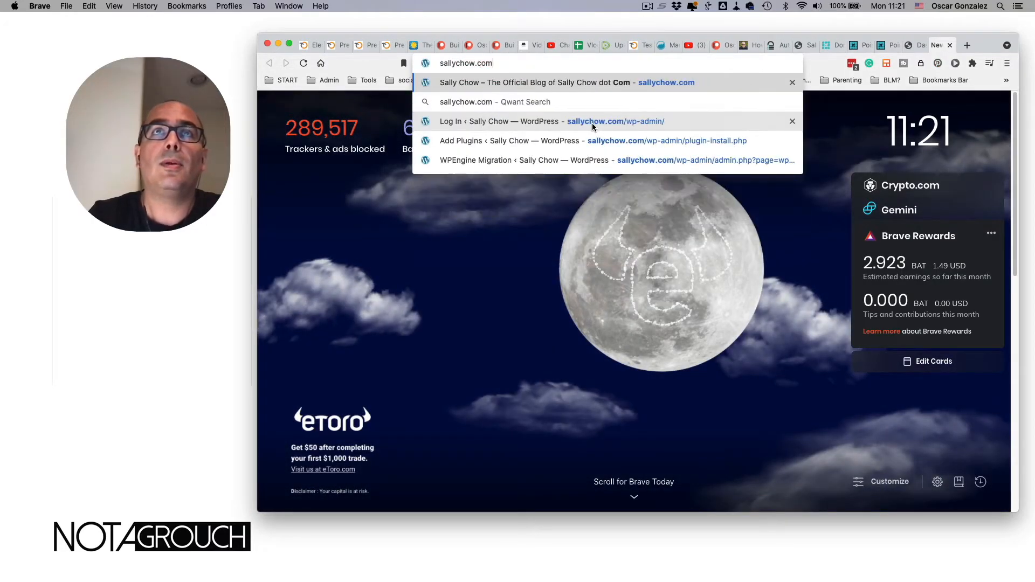
key(Return)
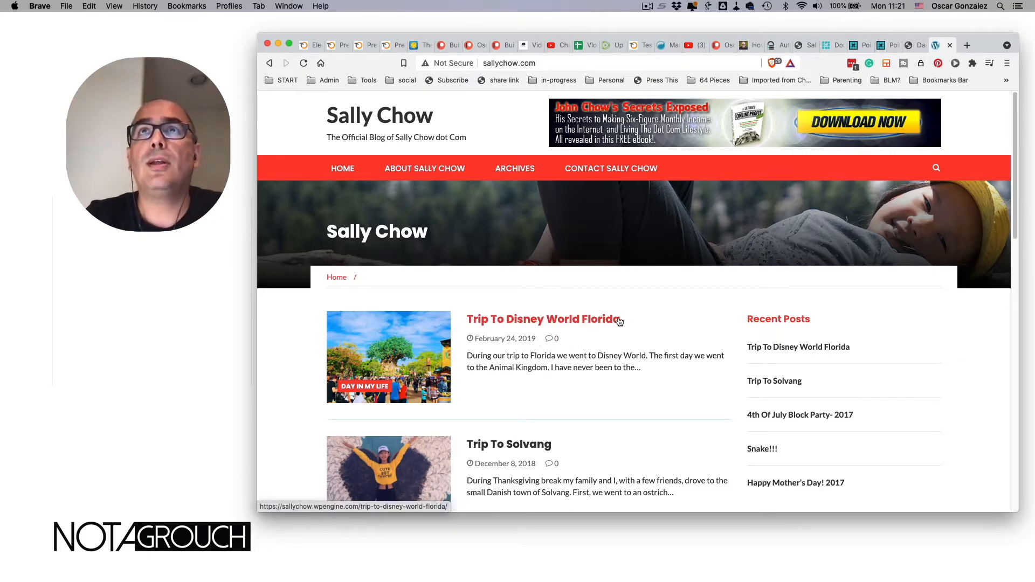
- Go to sallychow.com/wp-admin/ to reach the WordPress login page
click(546, 63)
click(575, 63)
text(/wp-das)
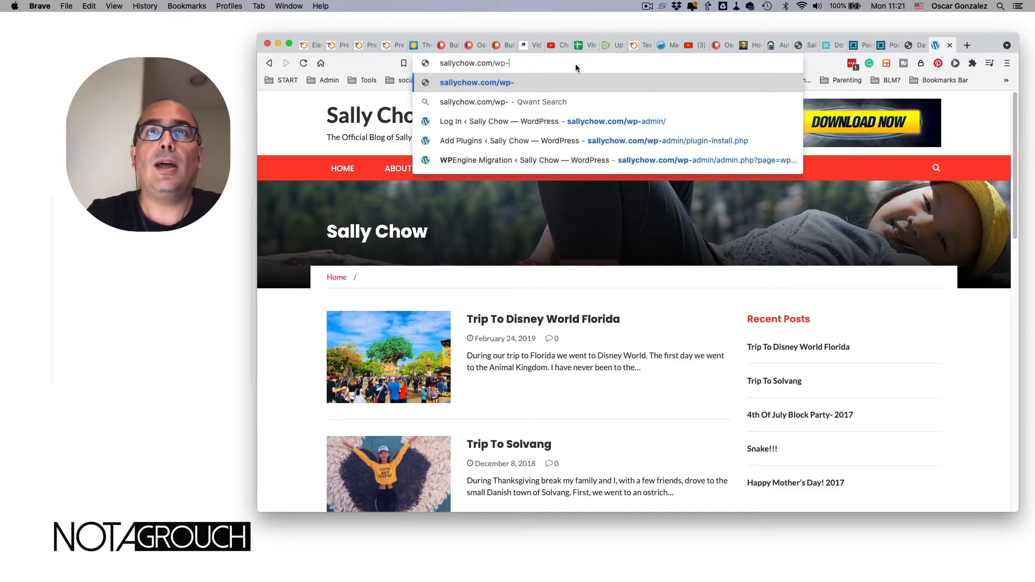
key(BackSpace)
key(BackSpace)
key(BackSpace)
text(admin/)
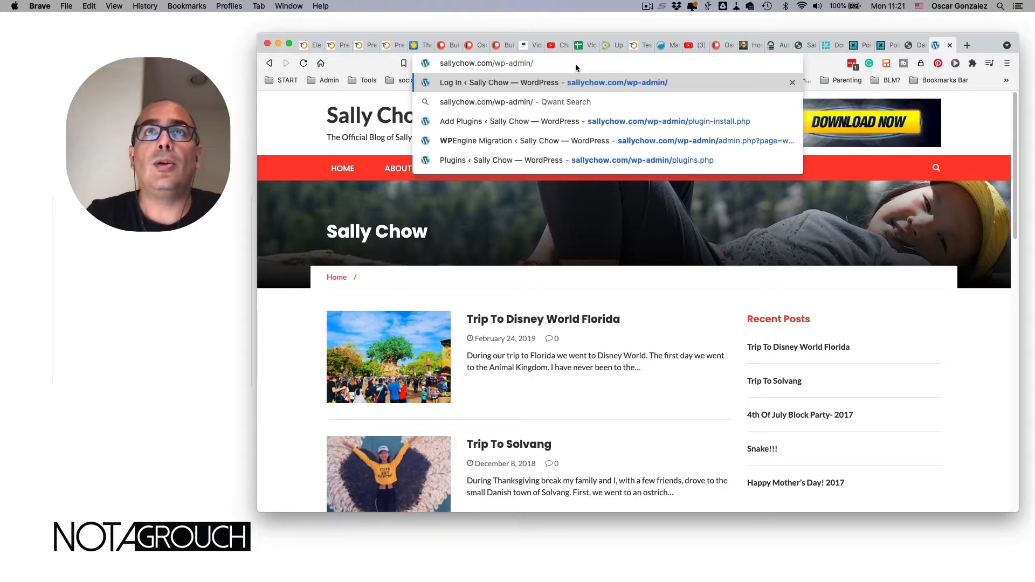
key(Return)
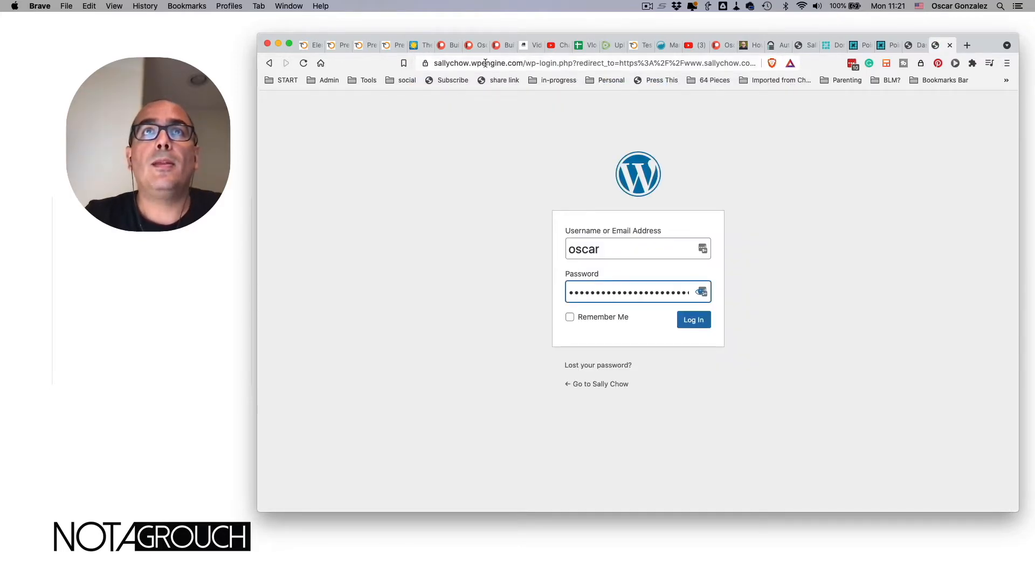
- Check that the login page address is sallychow.wpengine.com, then log in with the saved credentials
click(438, 62)
click(489, 65)
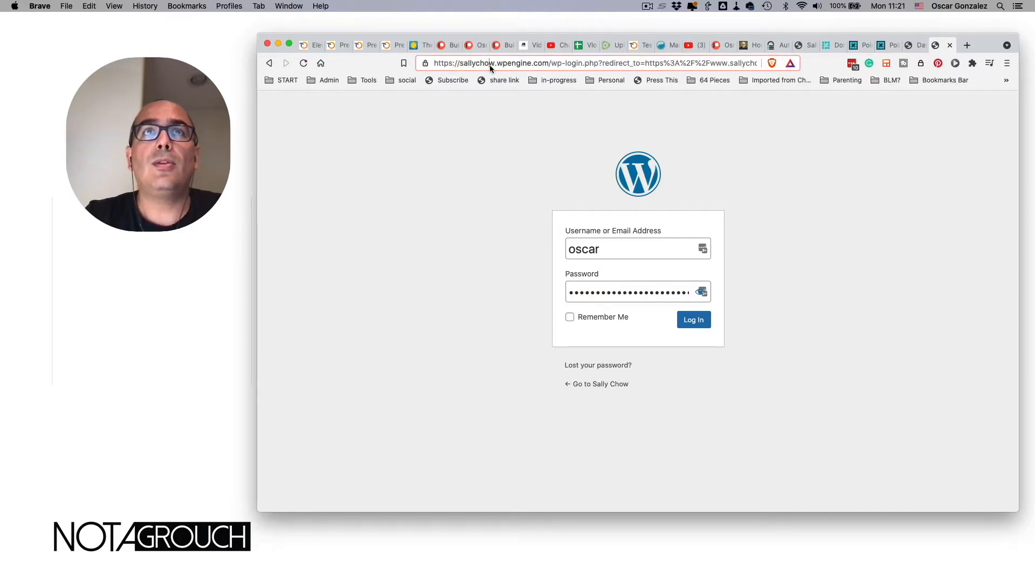
drag(479, 63, 543, 63)
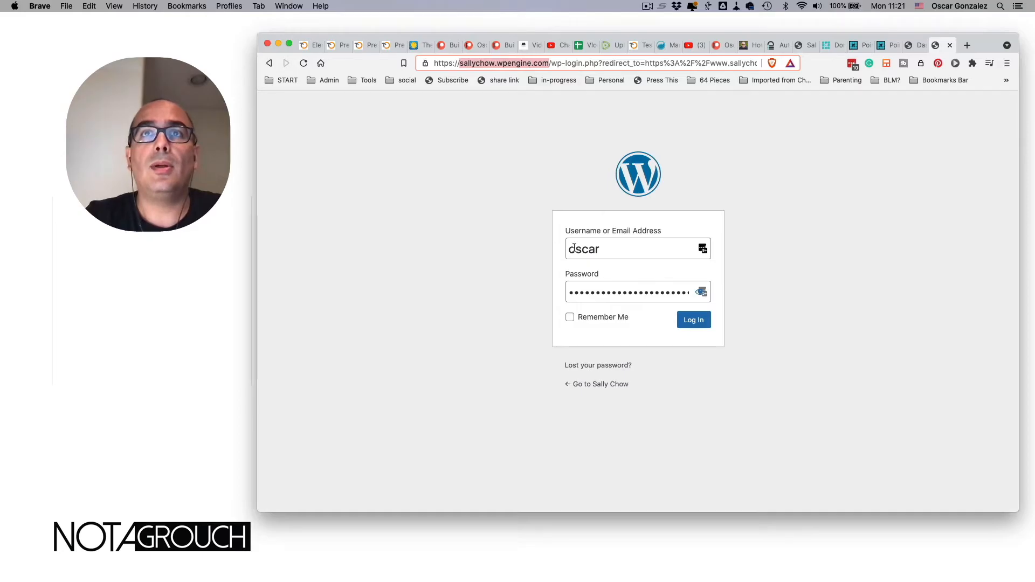
click(513, 247)
click(694, 321)
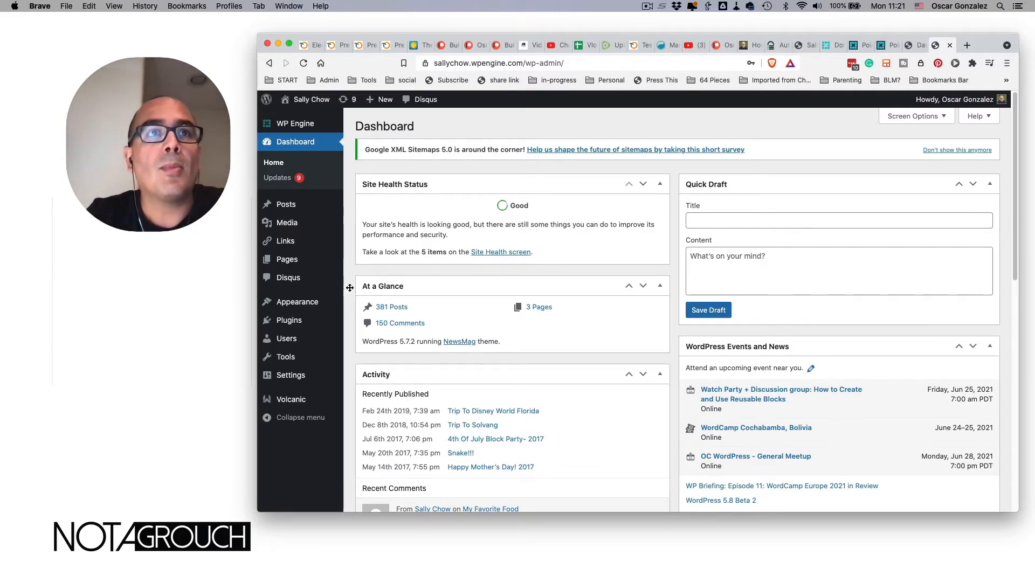
mouse_move(313, 380)
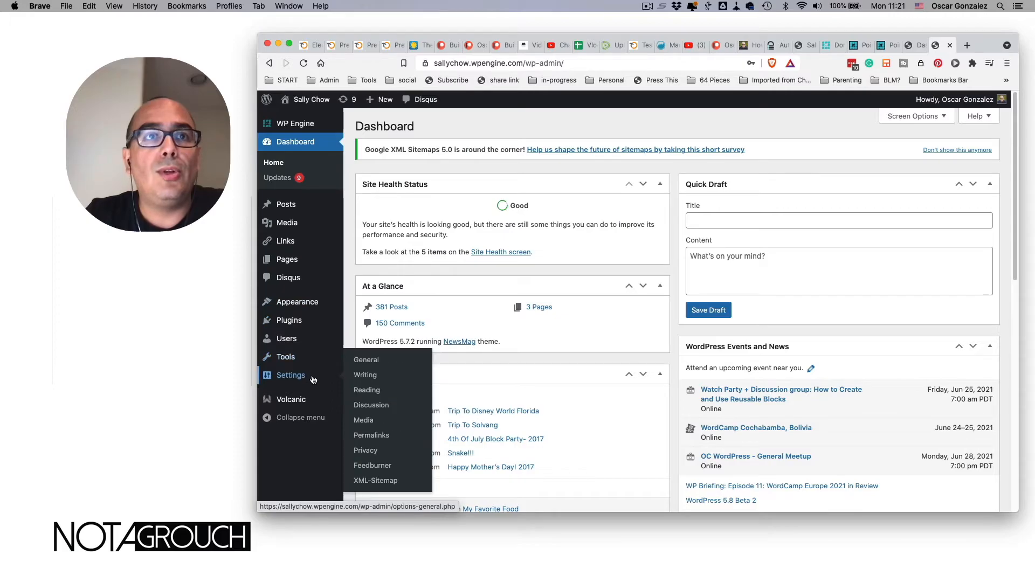
click(366, 390)
click(276, 358)
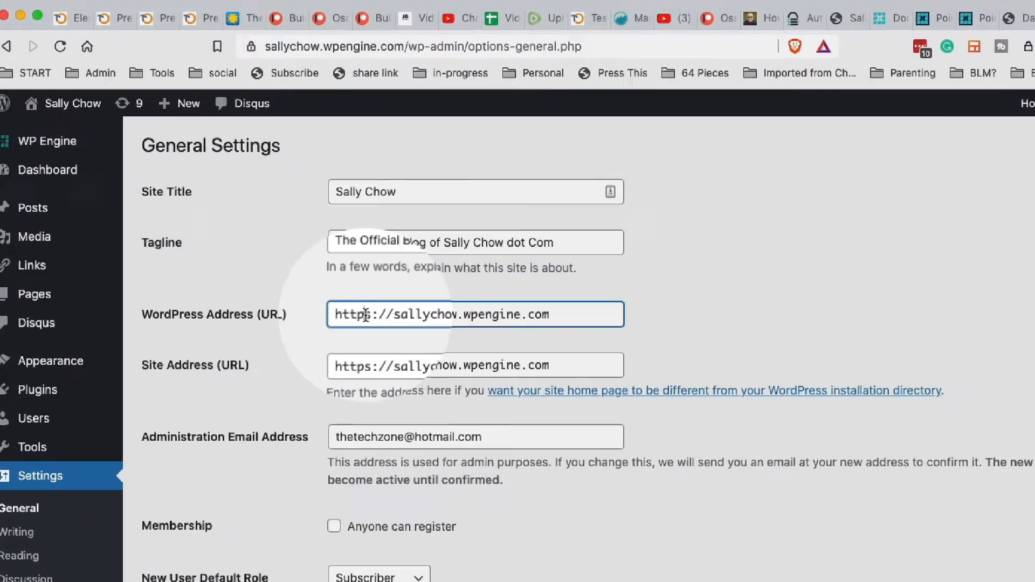
drag(499, 234, 635, 242)
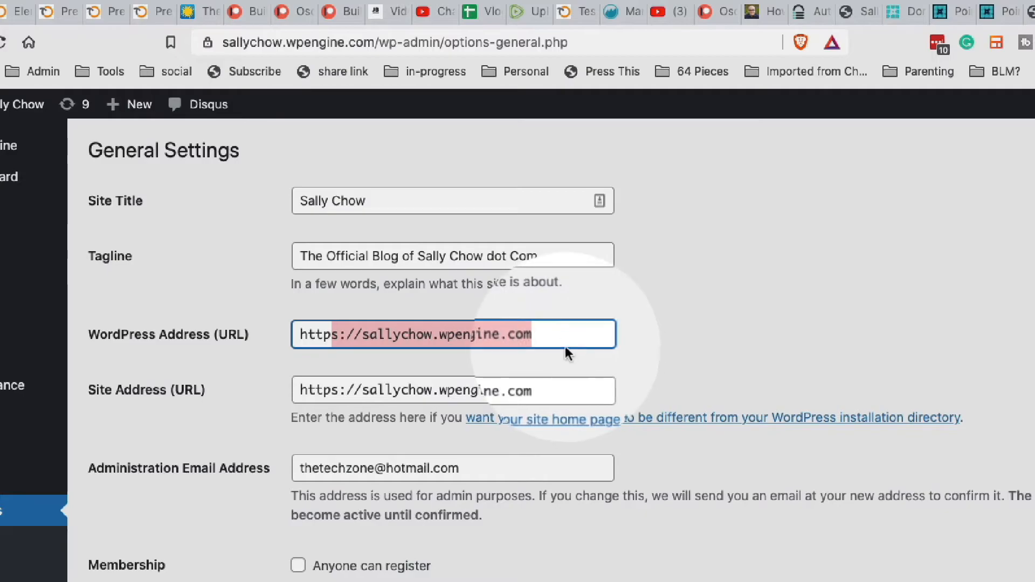
text(://sallychow.com/)
key(Tab)
text(http://sallychow.com/)
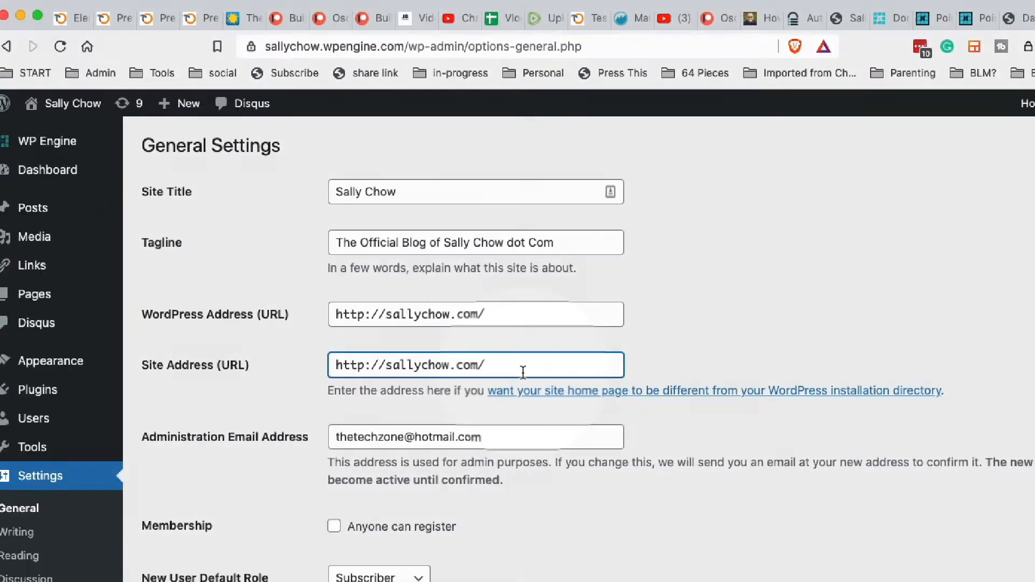
scroll(539, 377, down, 5)
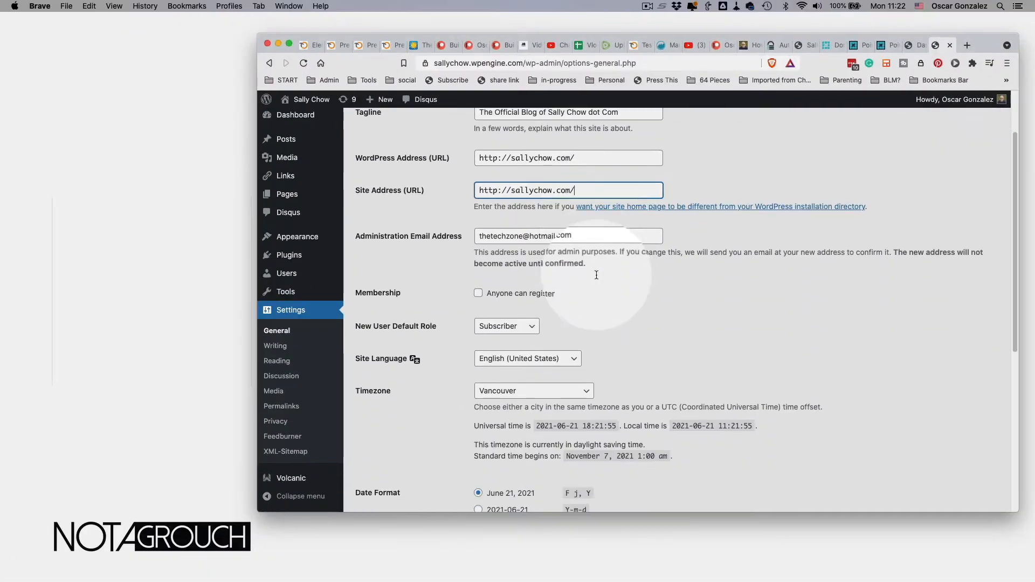
scroll(596, 278, down, 2)
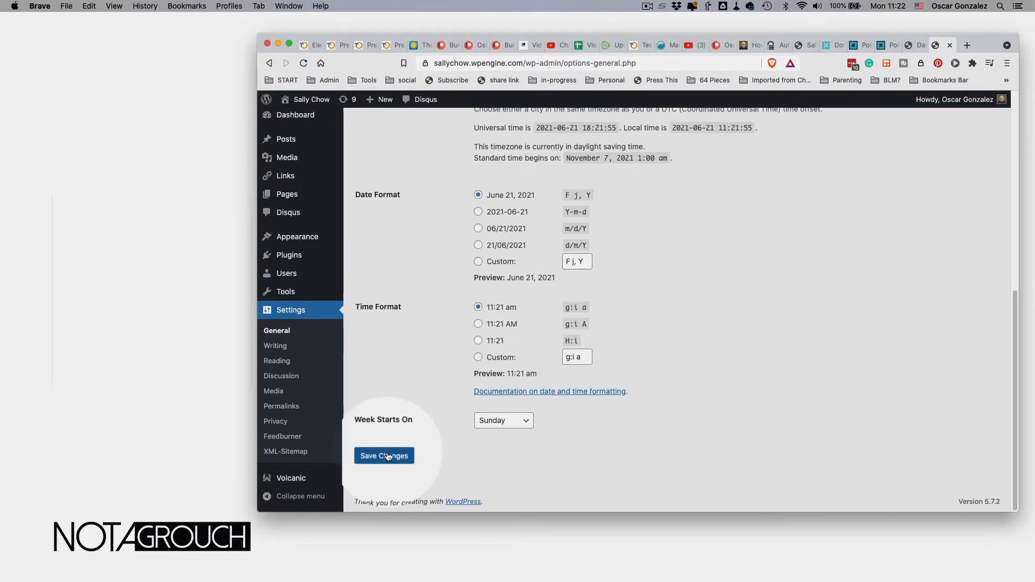
scroll(414, 384, up, 10)
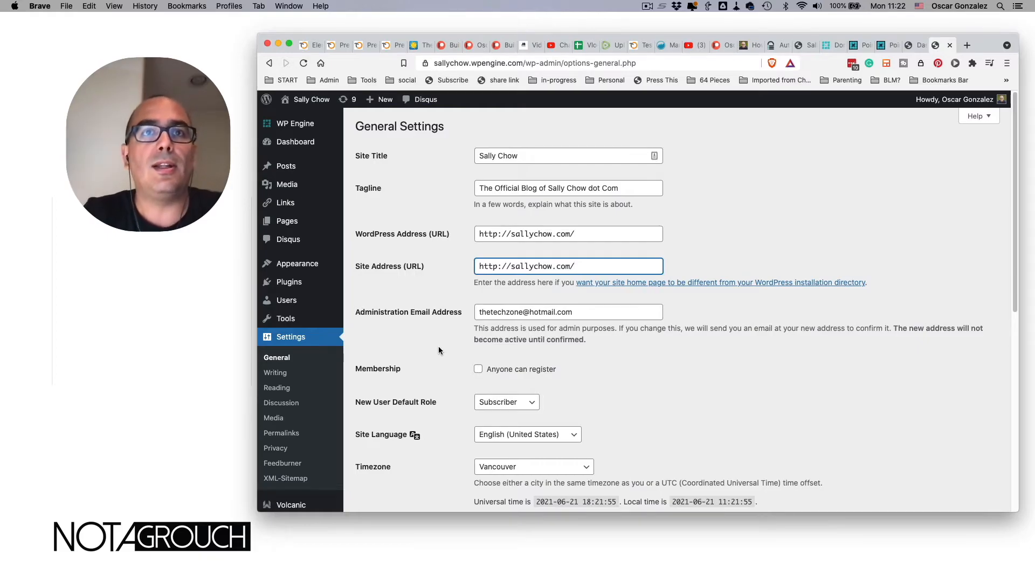
scroll(439, 350, down, 5)
scroll(438, 351, down, 5)
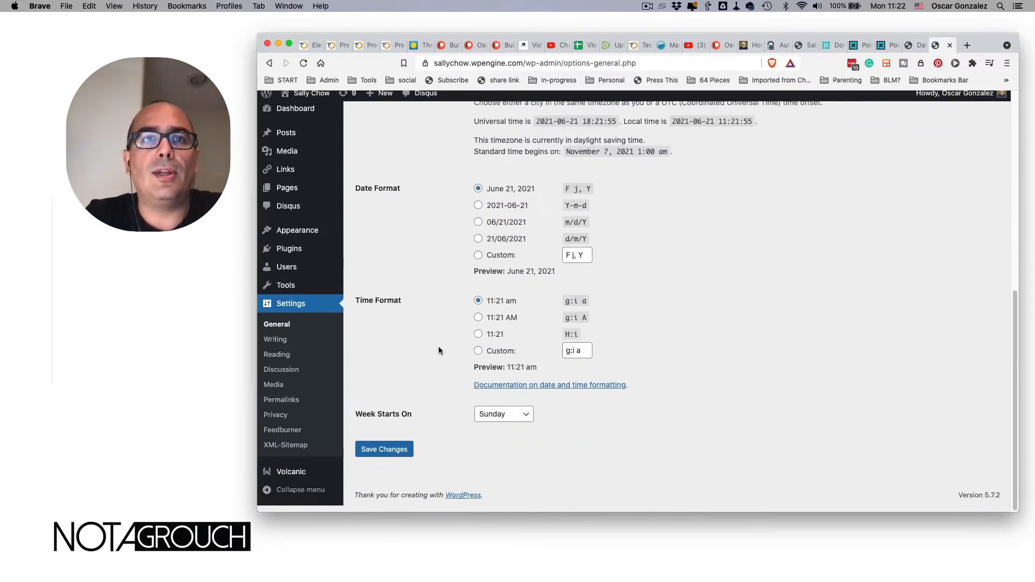
- Save the new site addresses and proceed past the sallychow.com certificate warning
click(383, 457)
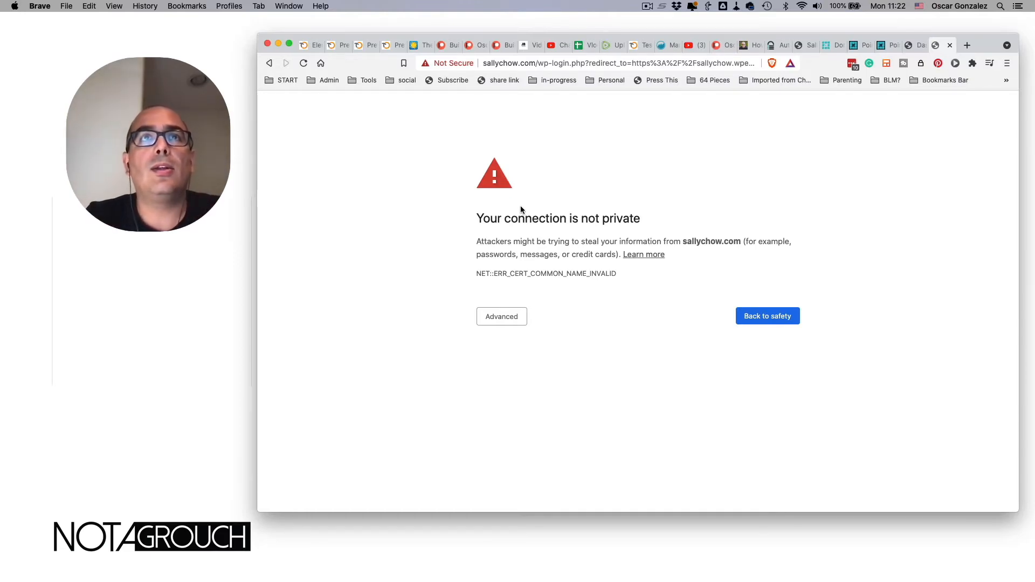
click(501, 316)
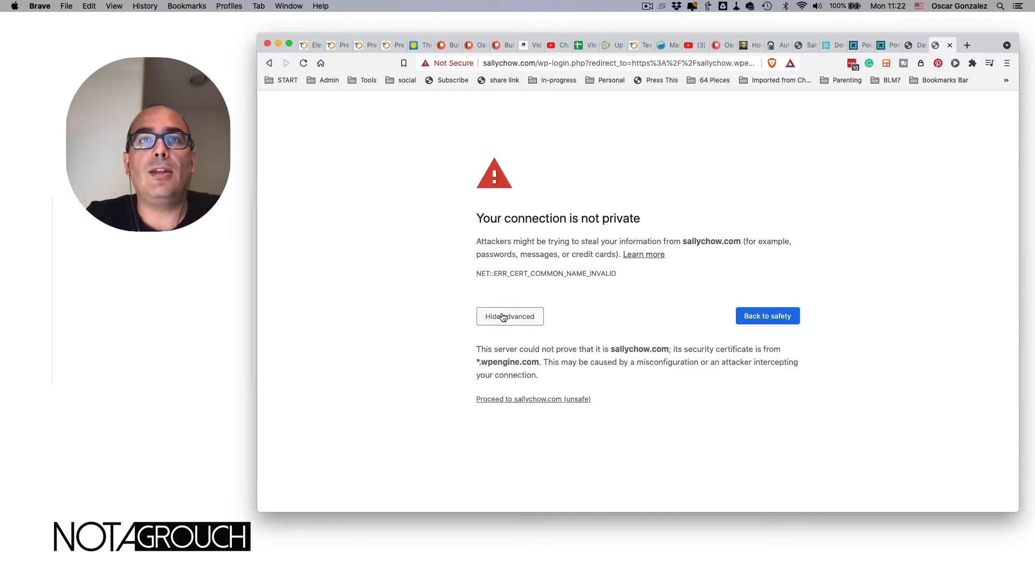
click(528, 399)
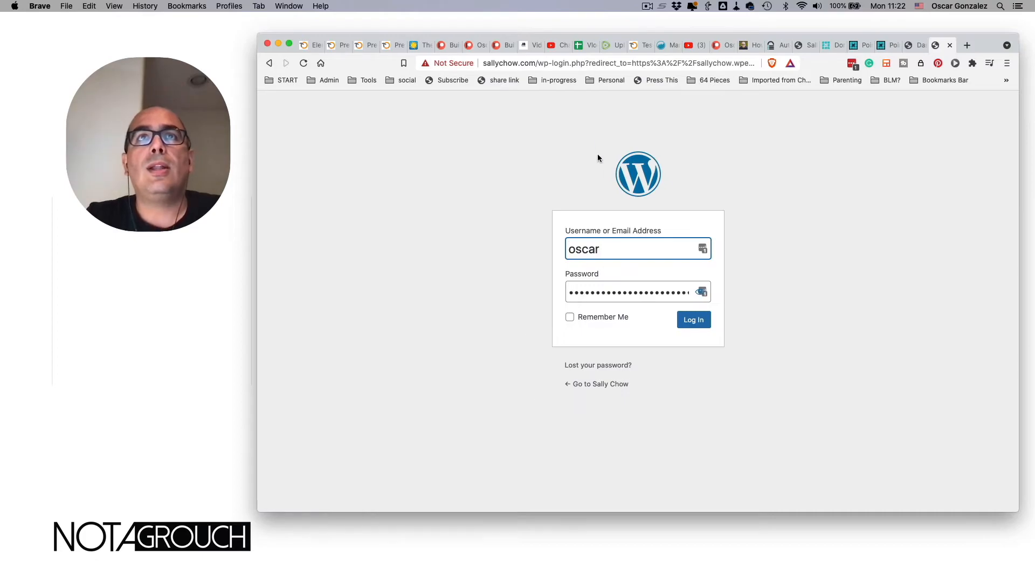
- Check the login page address and log in with the autofilled credentials
drag(484, 63, 531, 63)
click(551, 136)
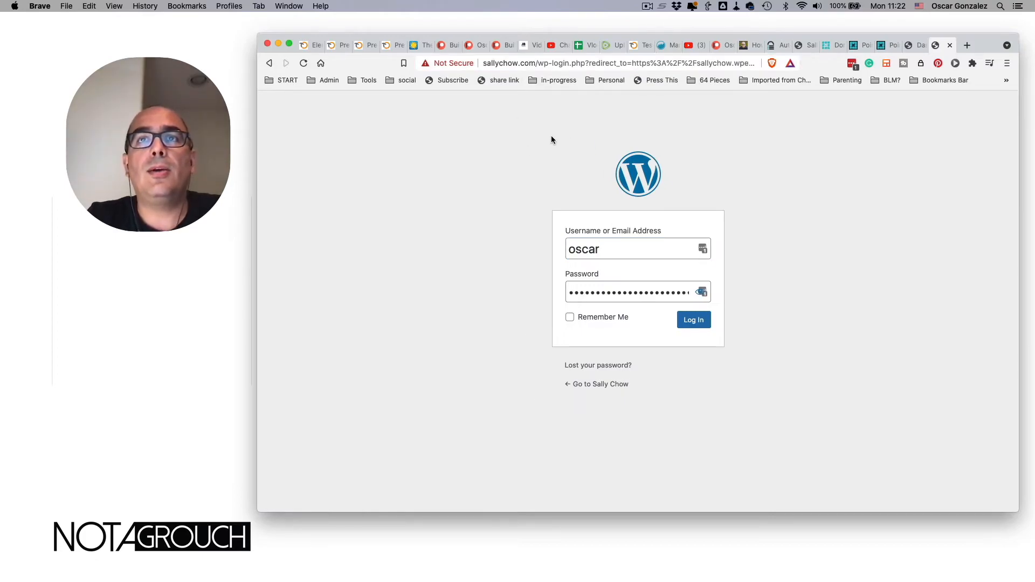
click(694, 321)
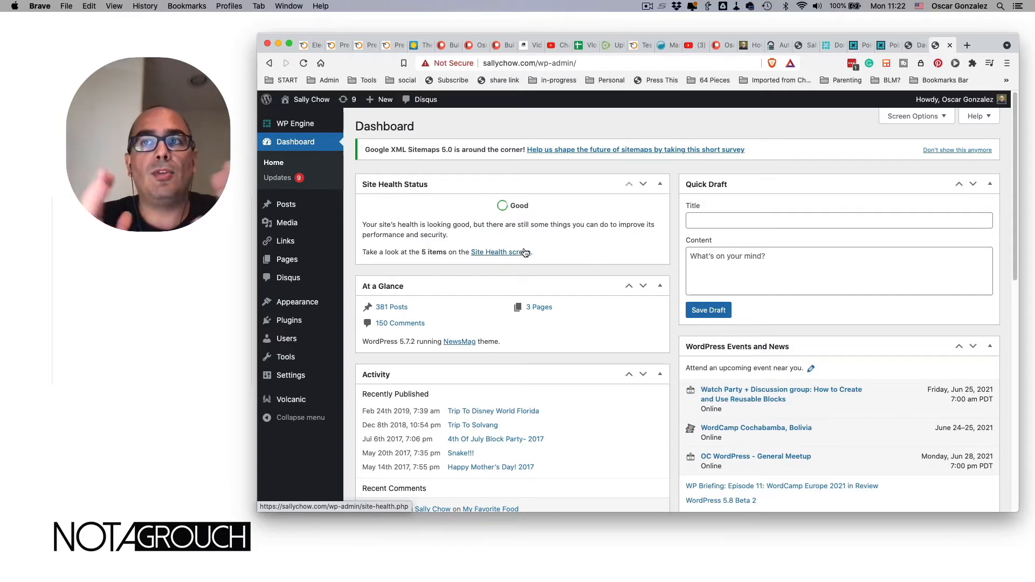
- Start a new post titled 'test' with 'lipsum' as its body
mouse_move(302, 209)
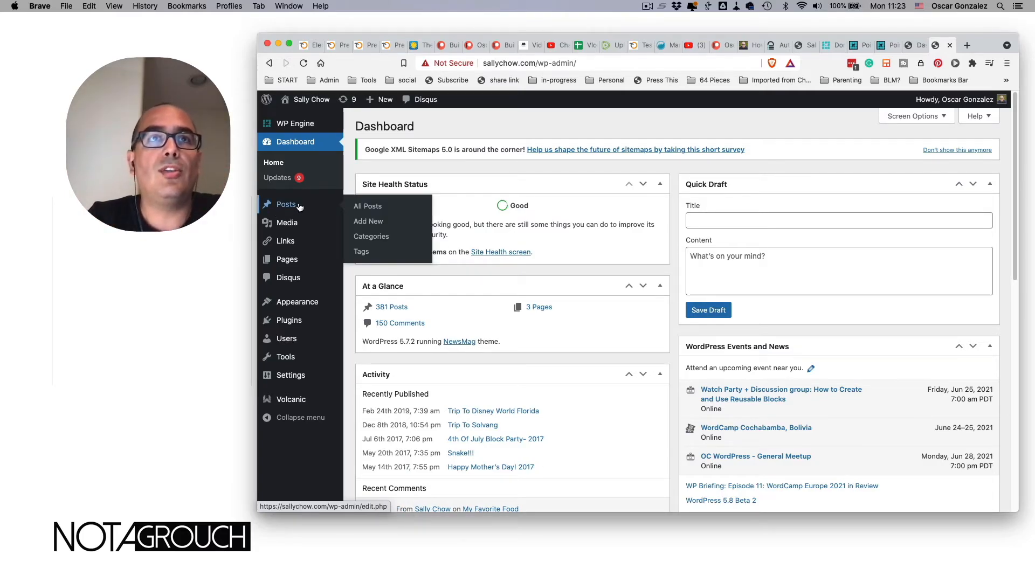
click(372, 224)
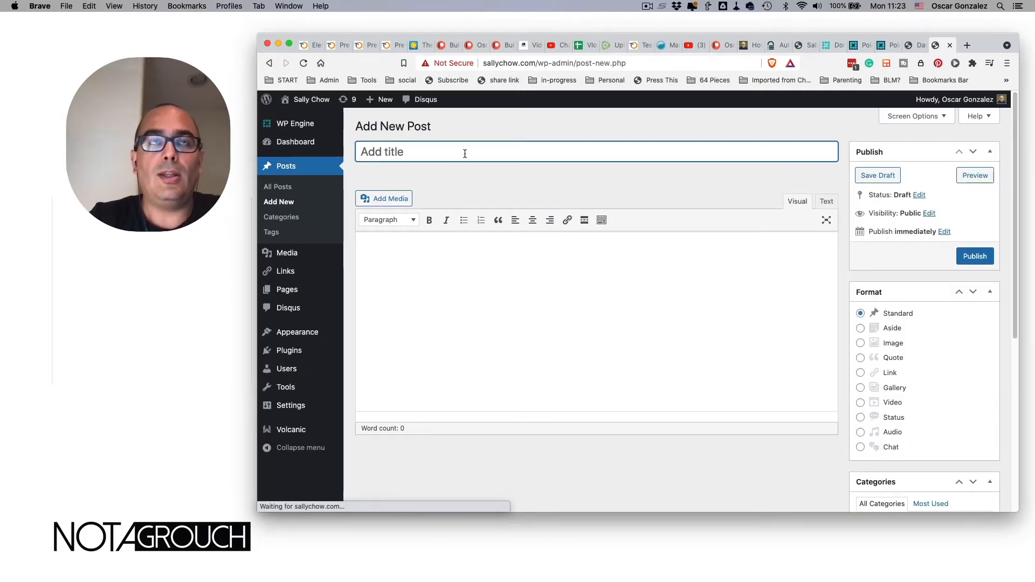
text(test)
click(452, 302)
text(lipsum)
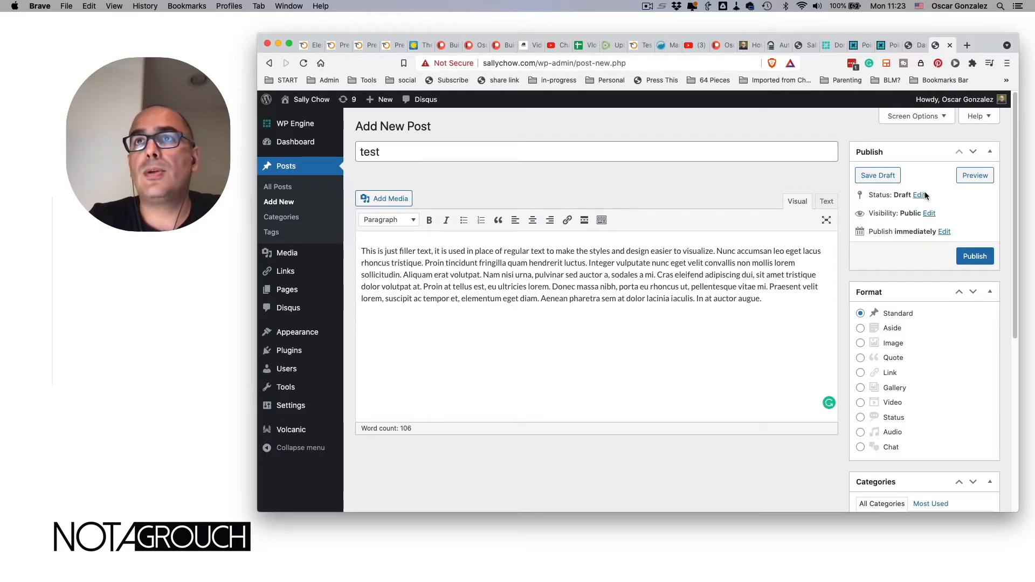
- Change the post's publish year to 2017, then switch to the sallychow.wpengine.com dashboard tab
click(940, 232)
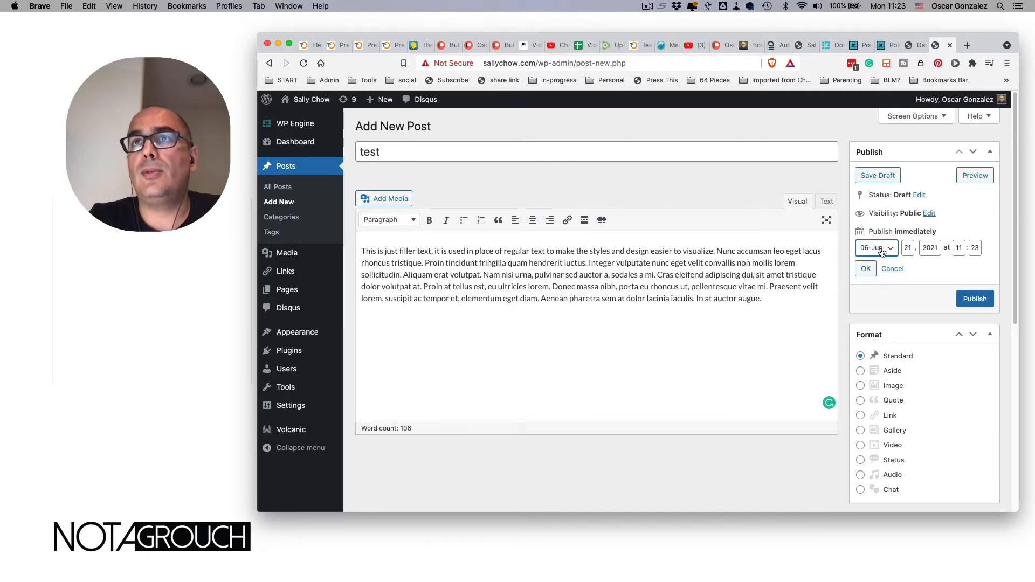
click(934, 247)
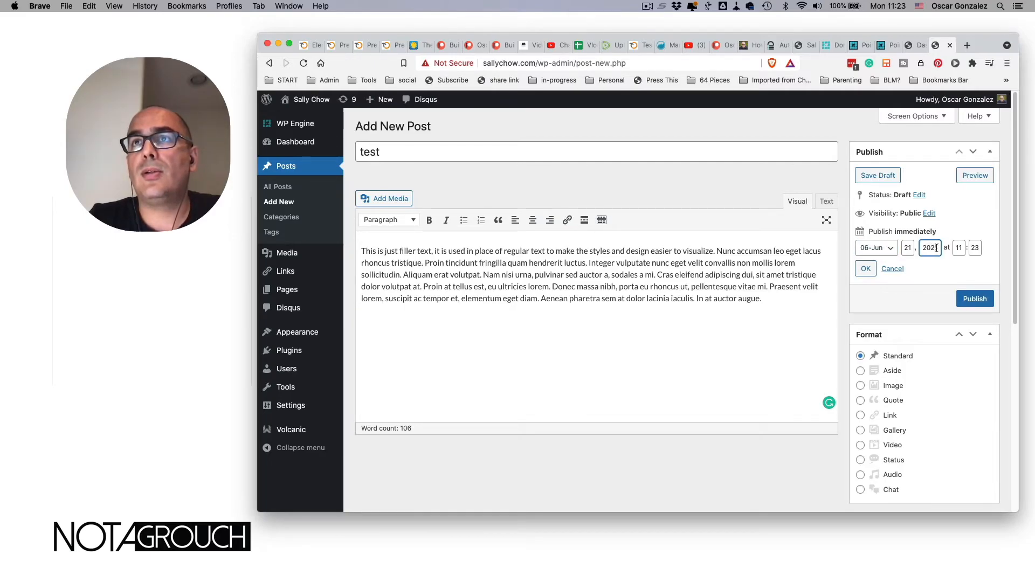
drag(931, 247, 939, 247)
text(17)
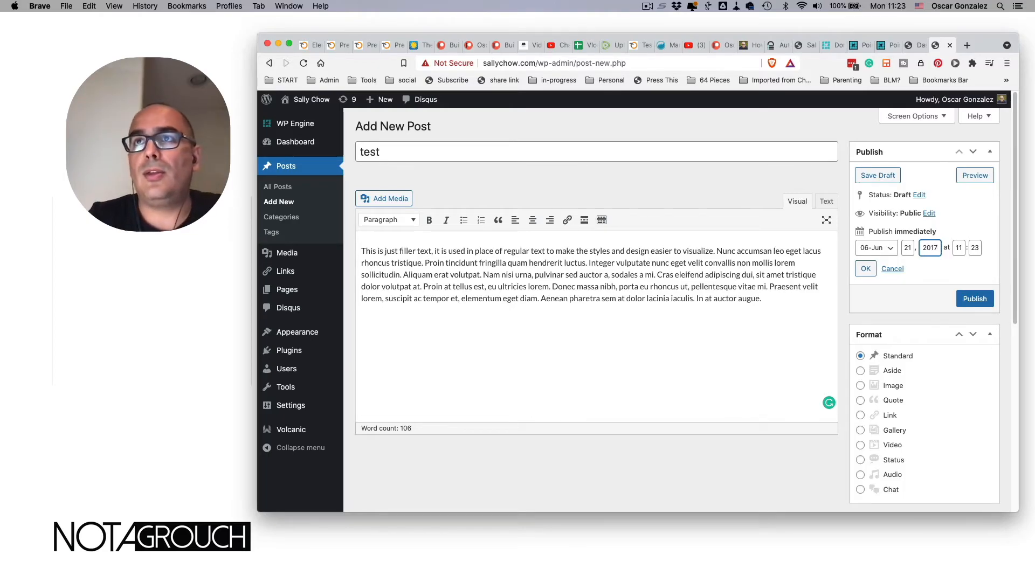
click(910, 46)
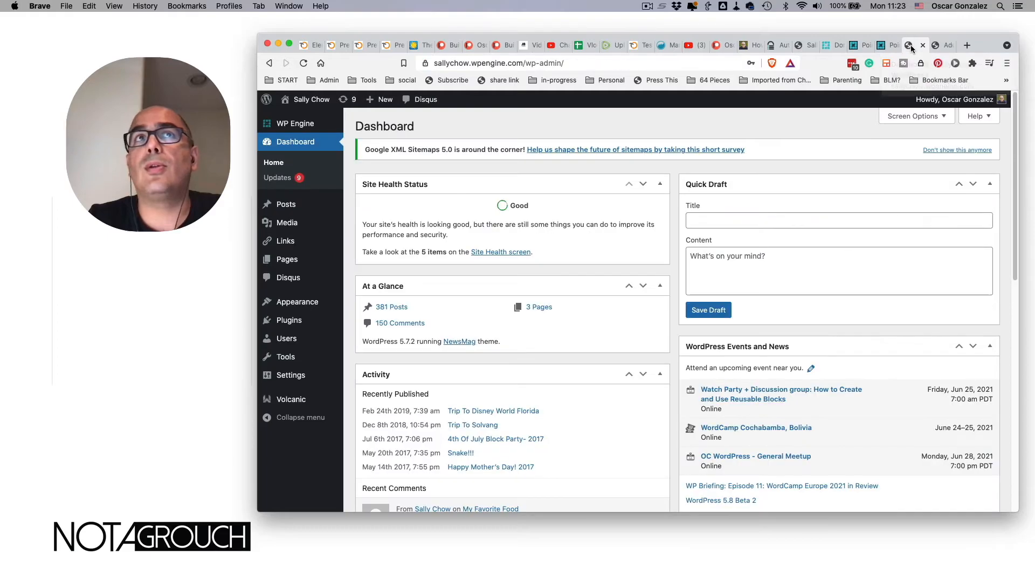
- Load the sallychow.com front page from the address bar
key(super+l)
text(sall)
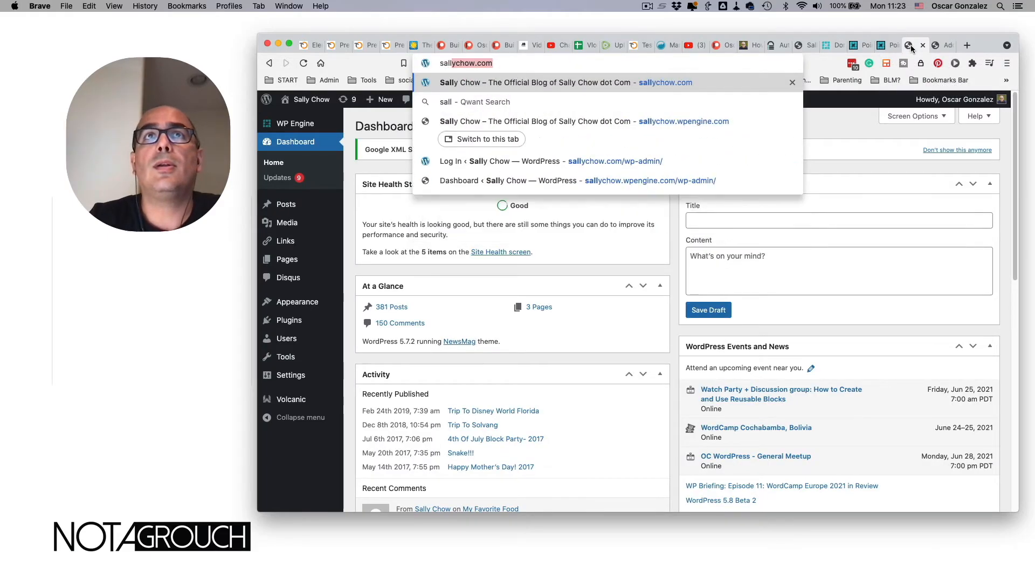
key(Return)
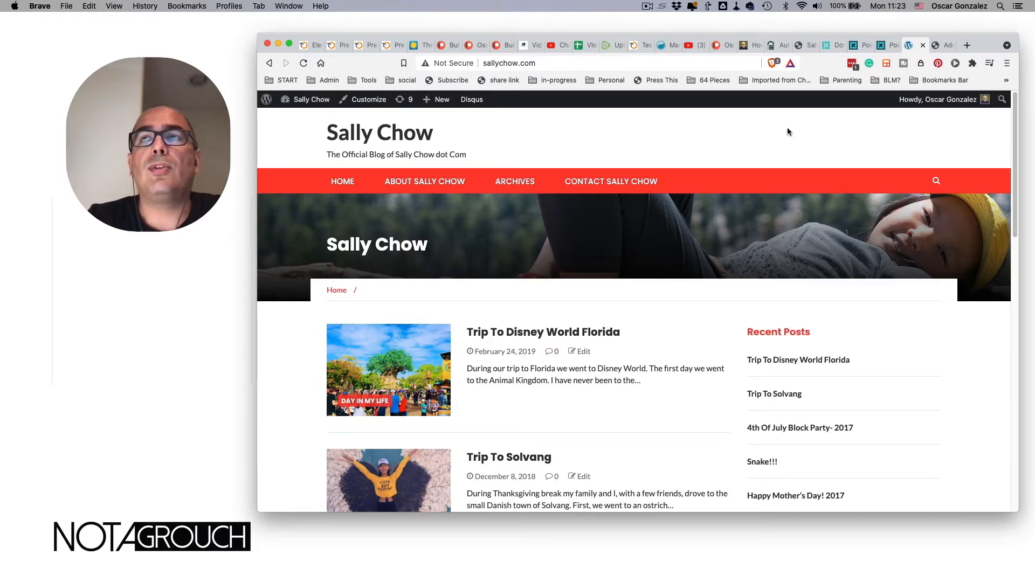
- Date the test post June 21, 2018 and publish it
click(942, 46)
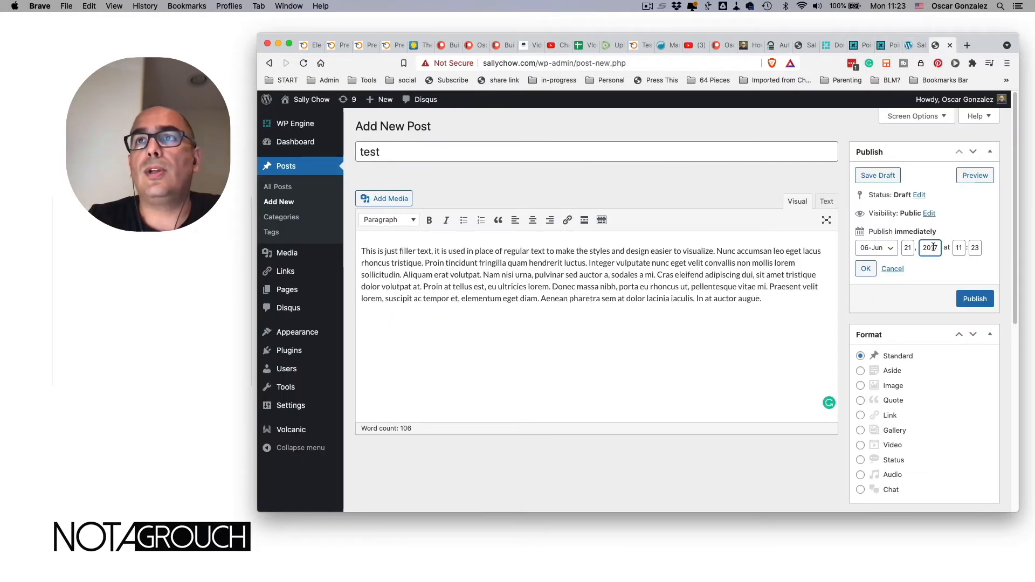
key(BackSpace)
text(8)
click(864, 269)
click(962, 256)
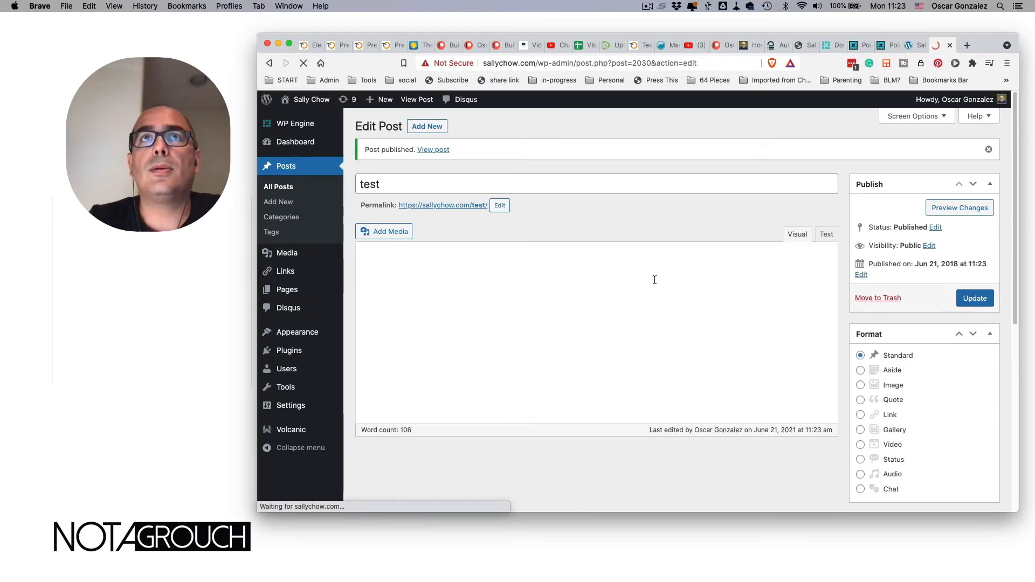
- View the published post live at sallychow.com/test/ and select its web address
click(428, 150)
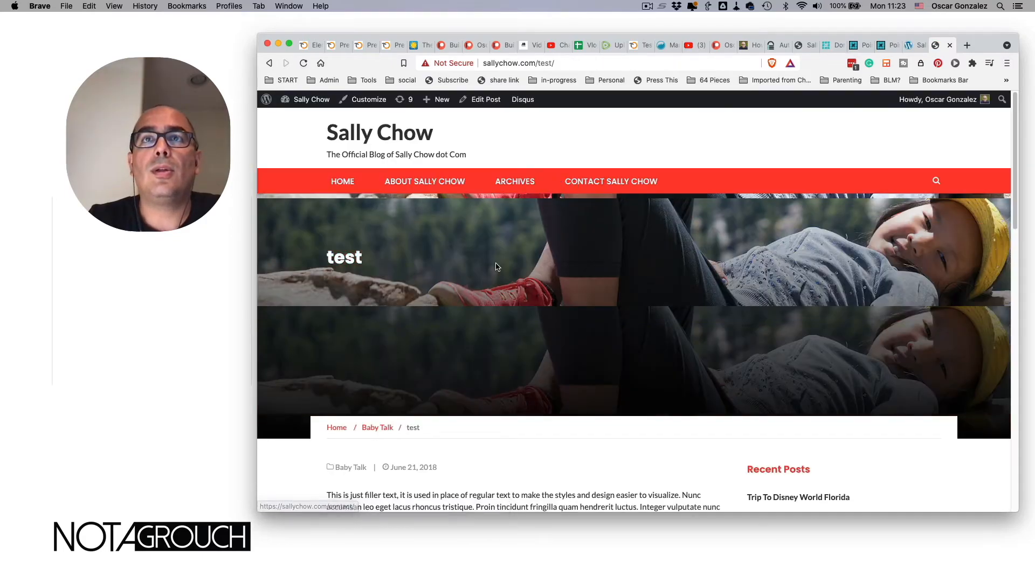
scroll(496, 263, down, 5)
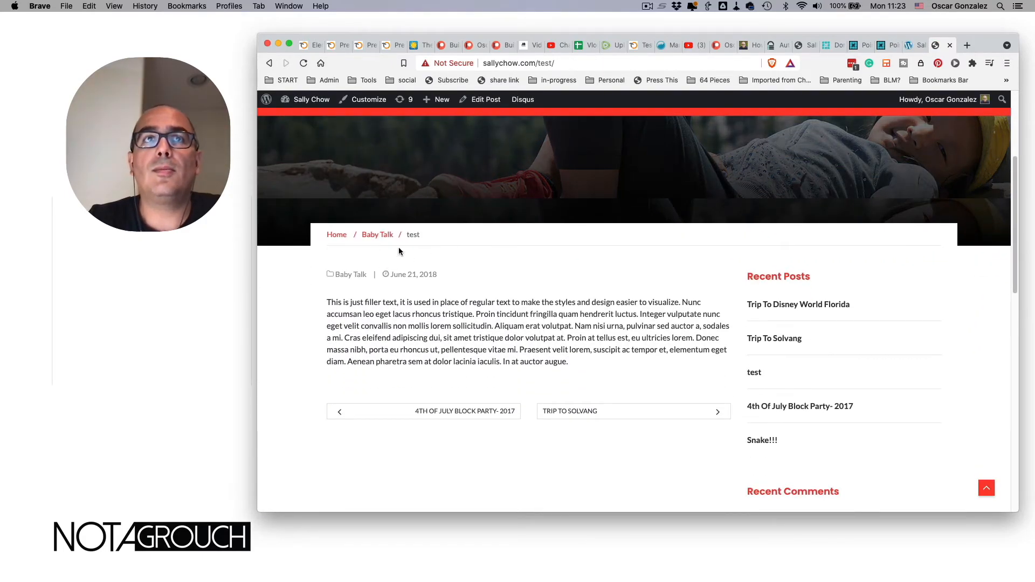
scroll(399, 237, up, 5)
scroll(401, 240, down, 3)
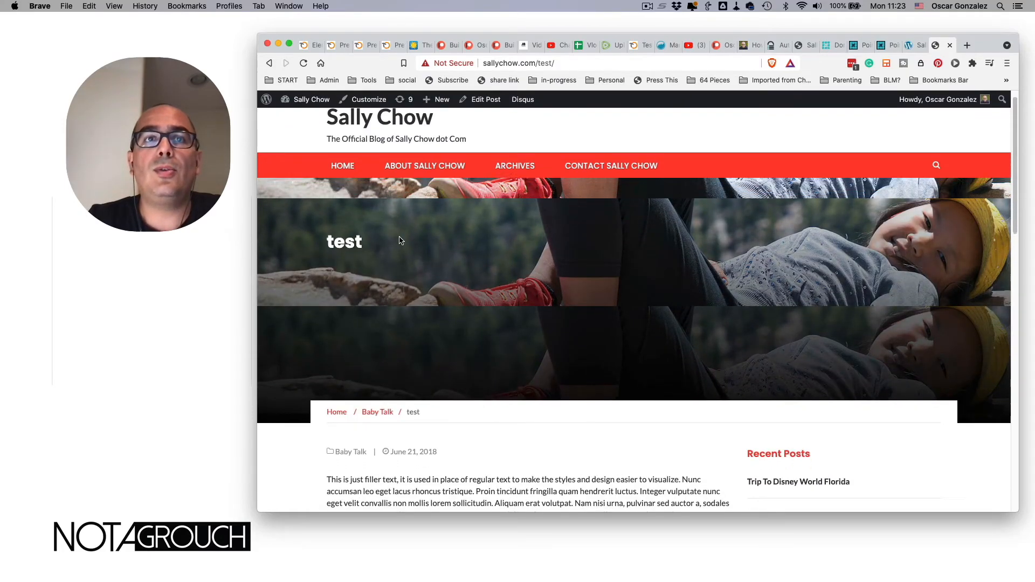
scroll(400, 240, down, 4)
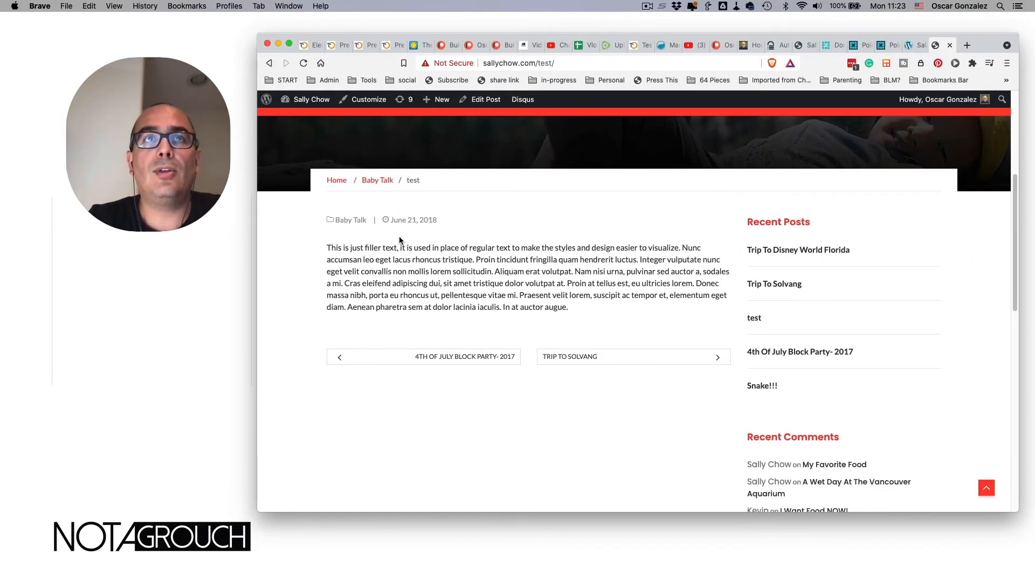
scroll(400, 240, up, 2)
scroll(399, 236, up, 2)
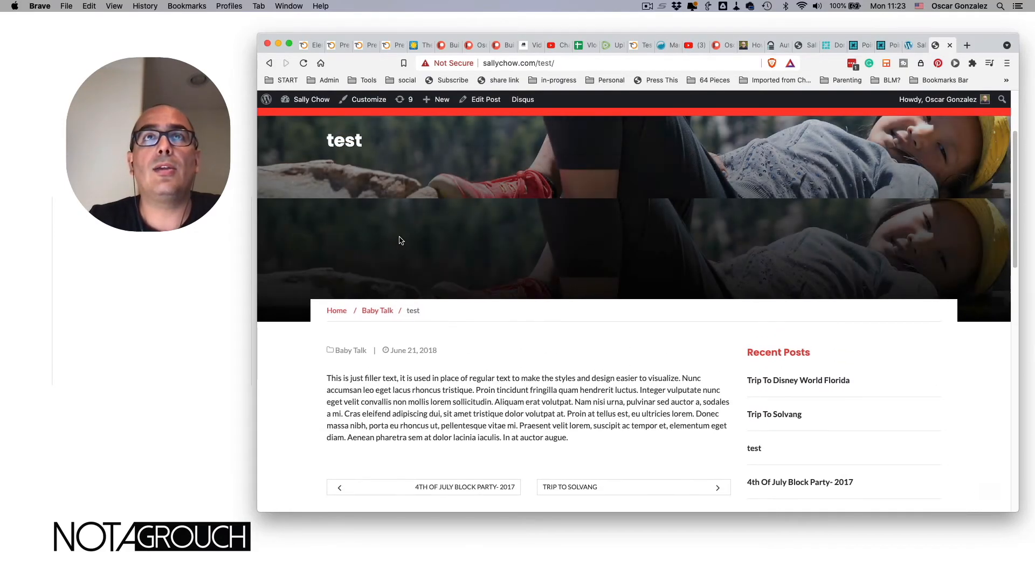
click(527, 64)
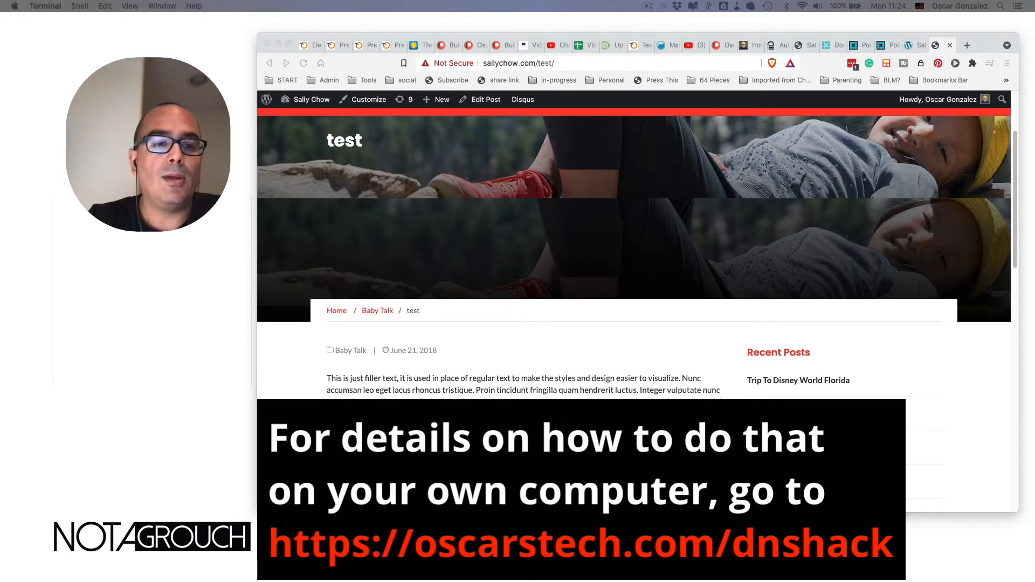
- Insert # at the start of the sallychow.com line in /etc/hosts in vim
drag(272, 429, 491, 150)
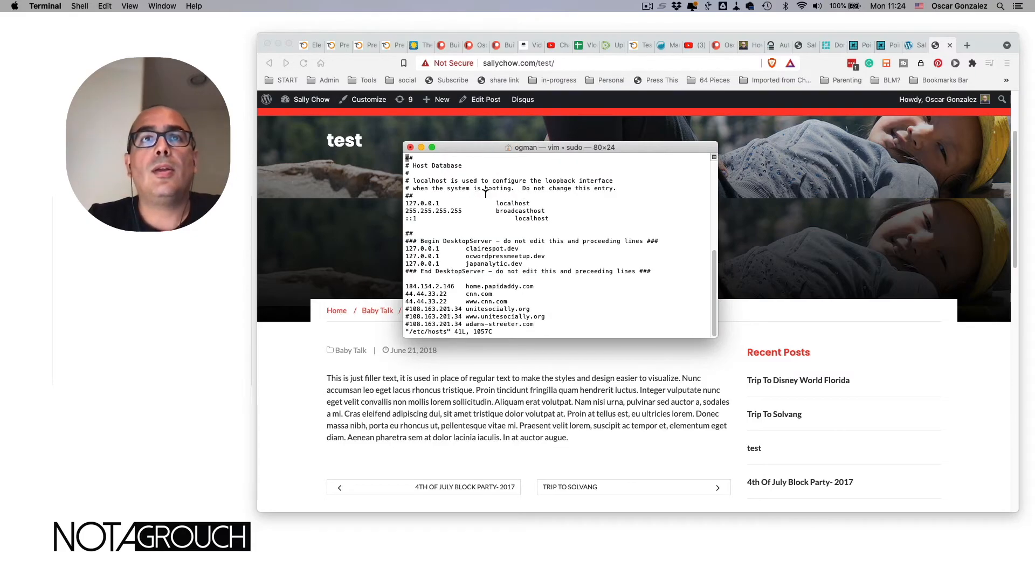
key(Down)
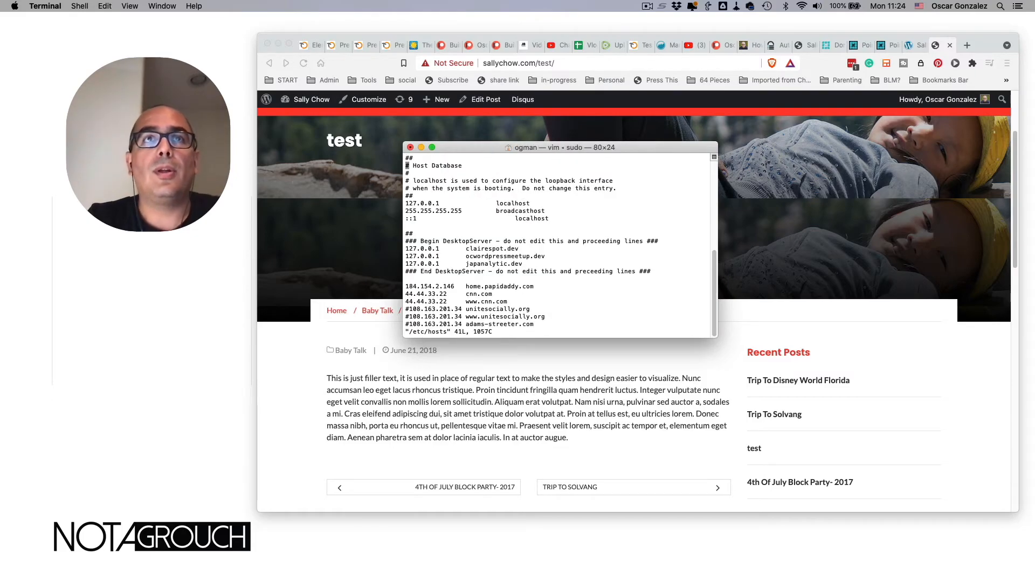
key(Down)
key(Down)
key(Down)
key(Down)
key(Down)
key(Down)
key(Down)
key(Down)
key(Down)
key(Down)
key(Down)
key(Down)
key(Down)
key(Down)
key(Down)
key(Down)
key(Down)
key(Down)
key(Down)
key(Down)
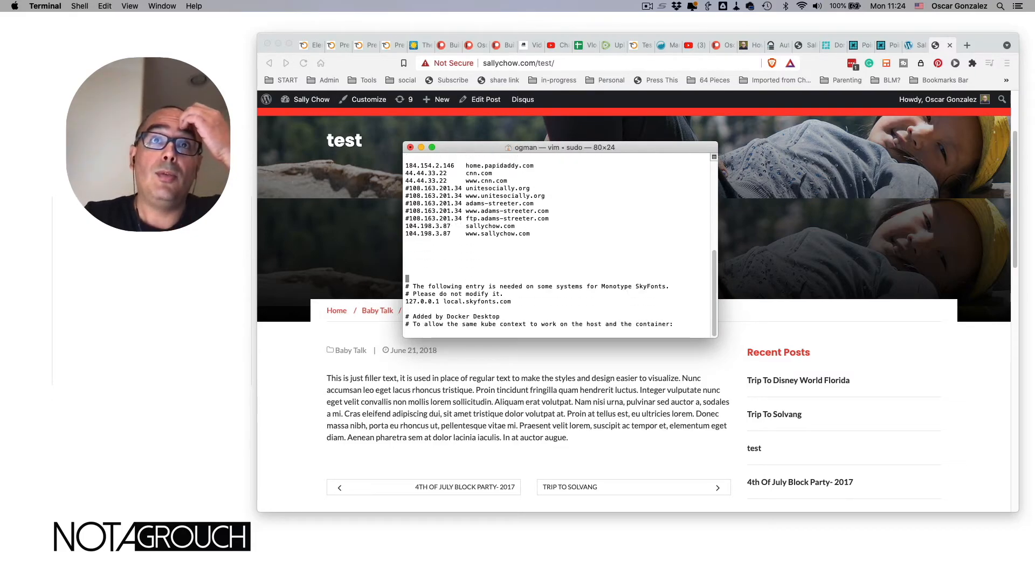
key(Up)
text(i#)
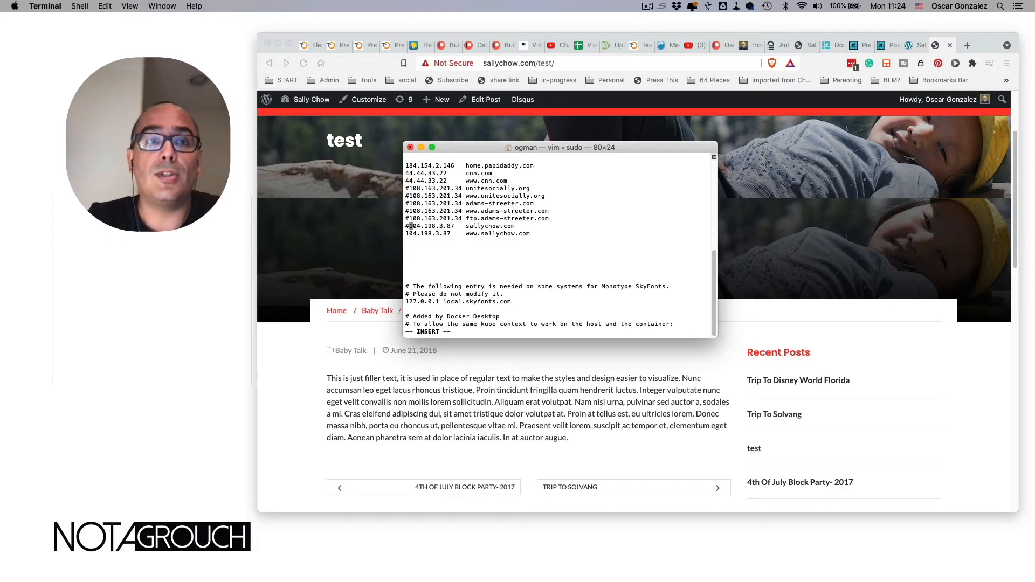
click(545, 63)
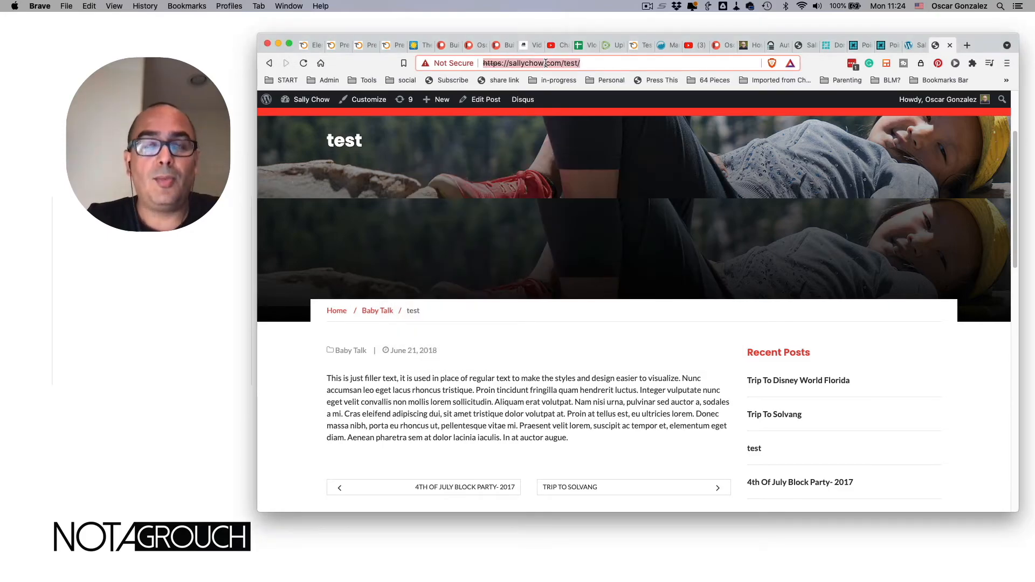
- Reload the test post and load the sallychow.com front page in a new tab
click(304, 64)
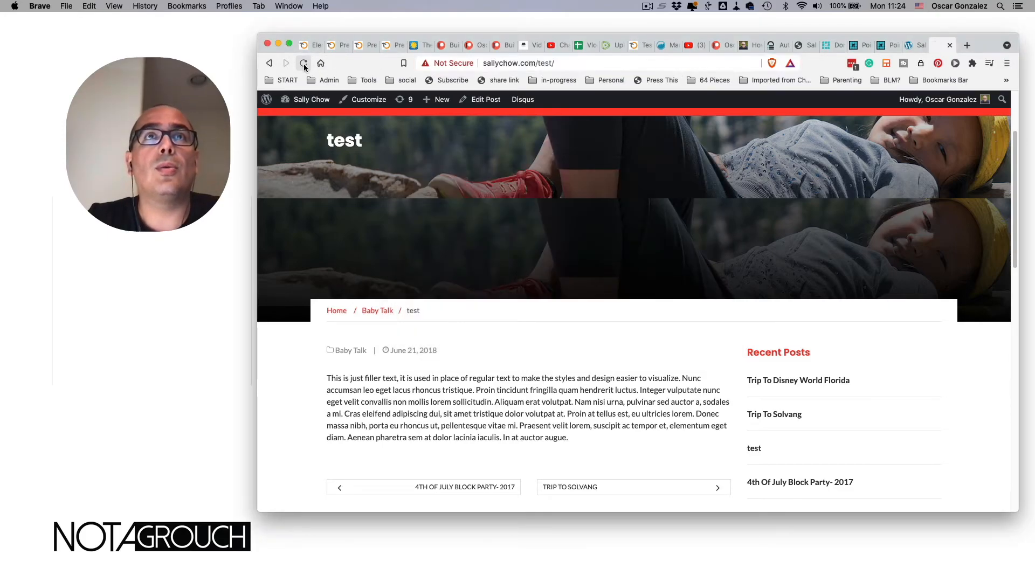
key(super+t)
text(sallychow.com)
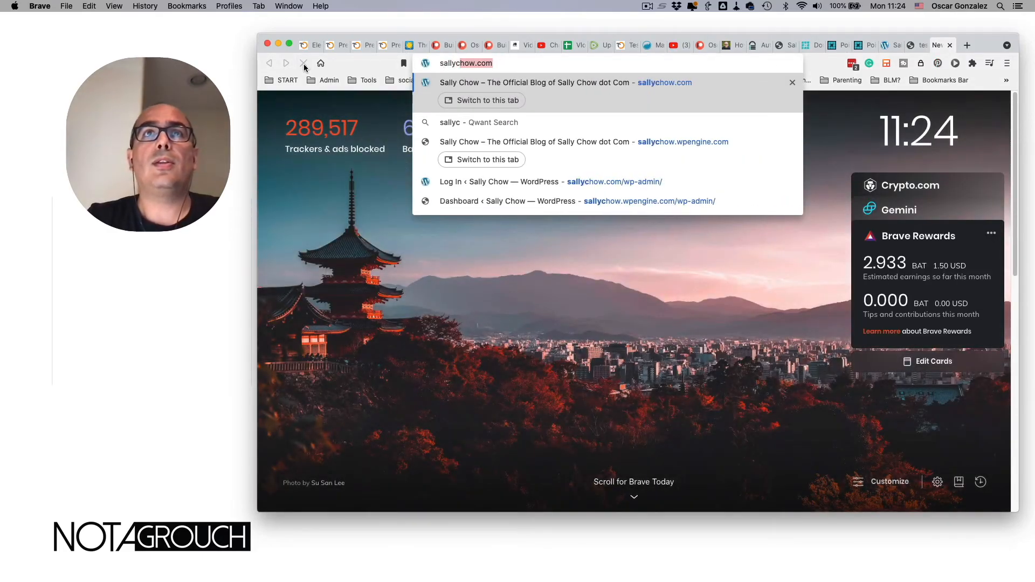
key(Return)
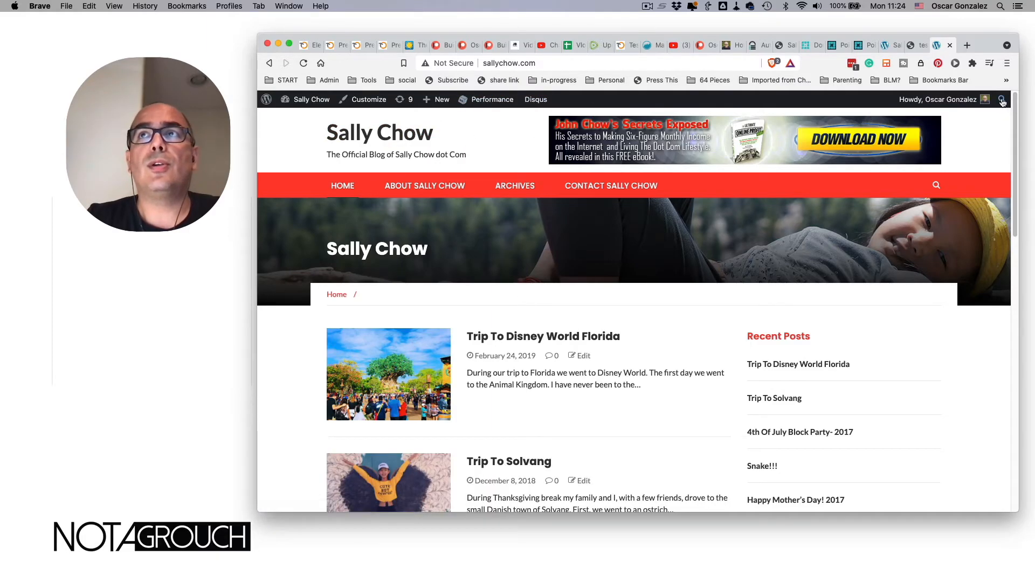
- Search the site for 'test' and scroll the results, which show only older posts
click(936, 185)
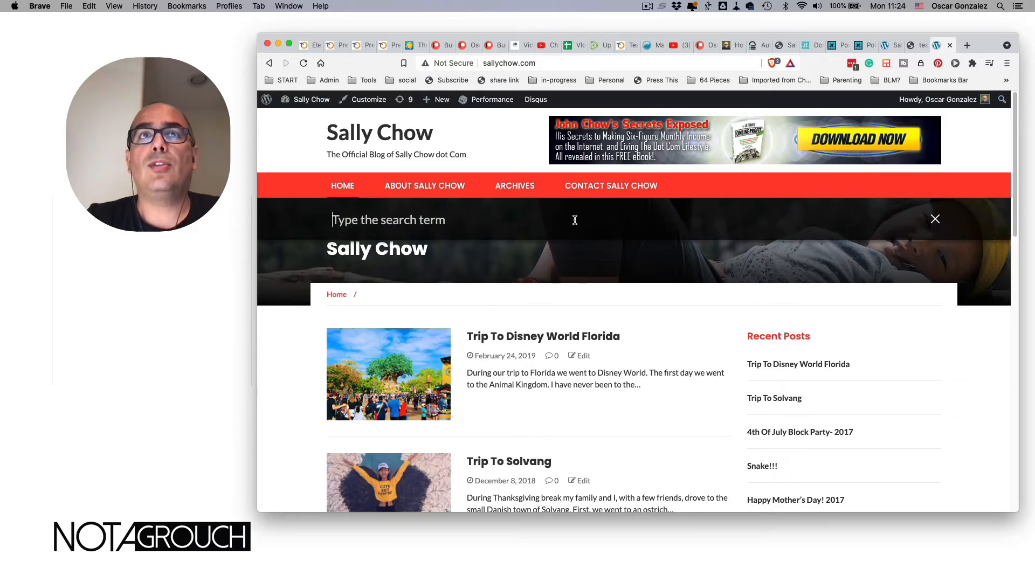
text(test)
key(Return)
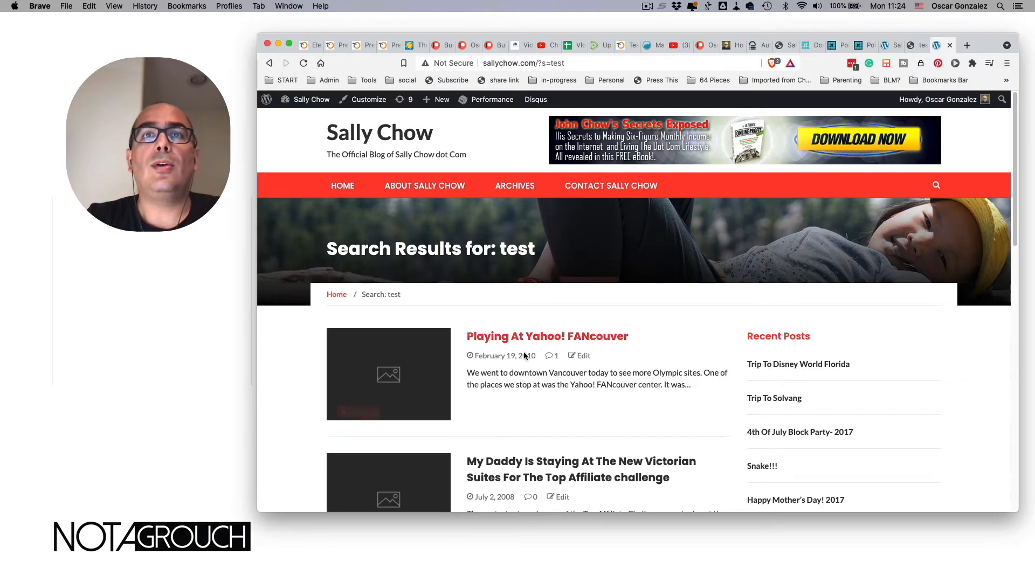
scroll(528, 357, down, 3)
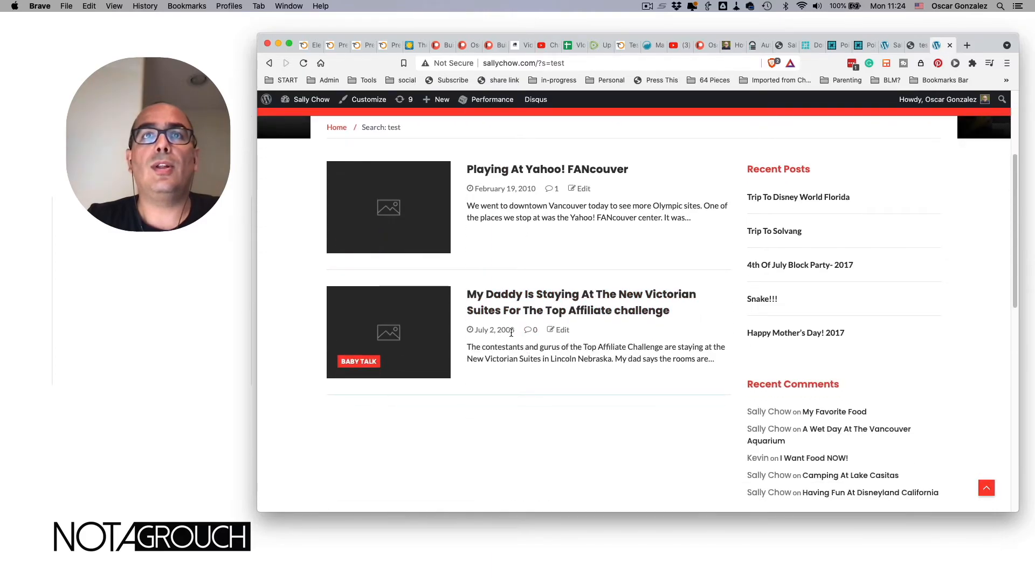
scroll(517, 260, up, 1)
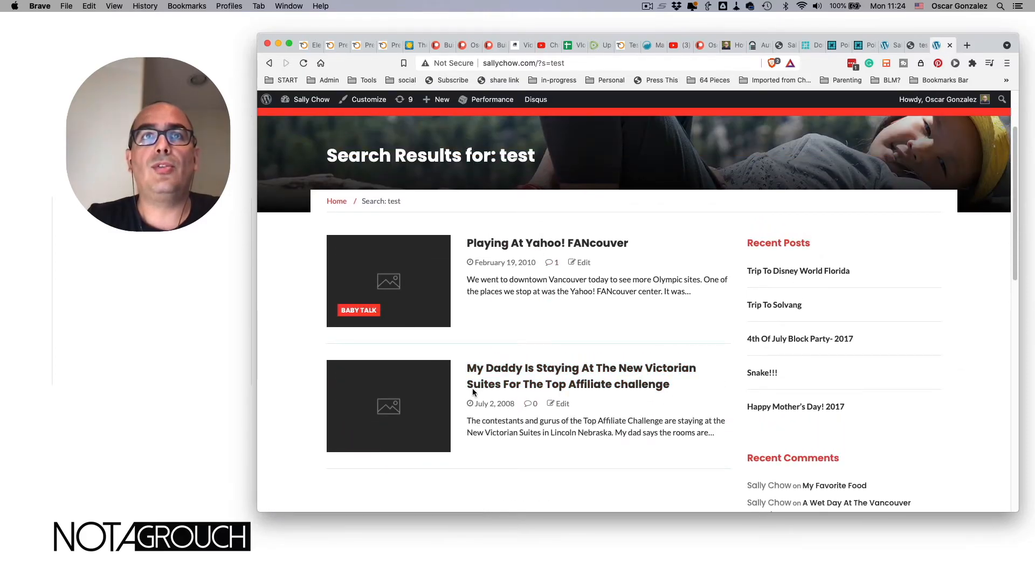
scroll(522, 259, up, 2)
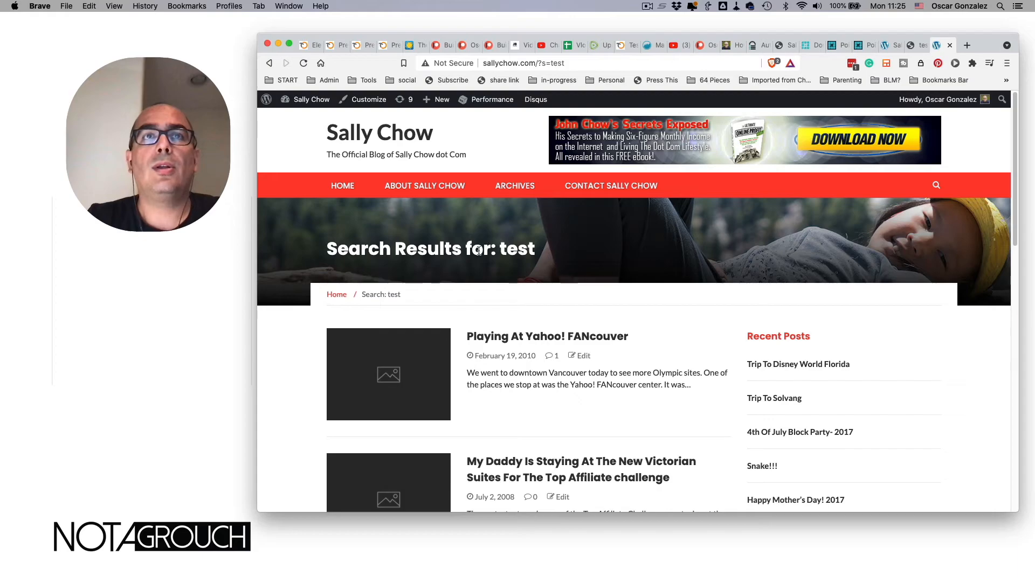
key(super+Tab)
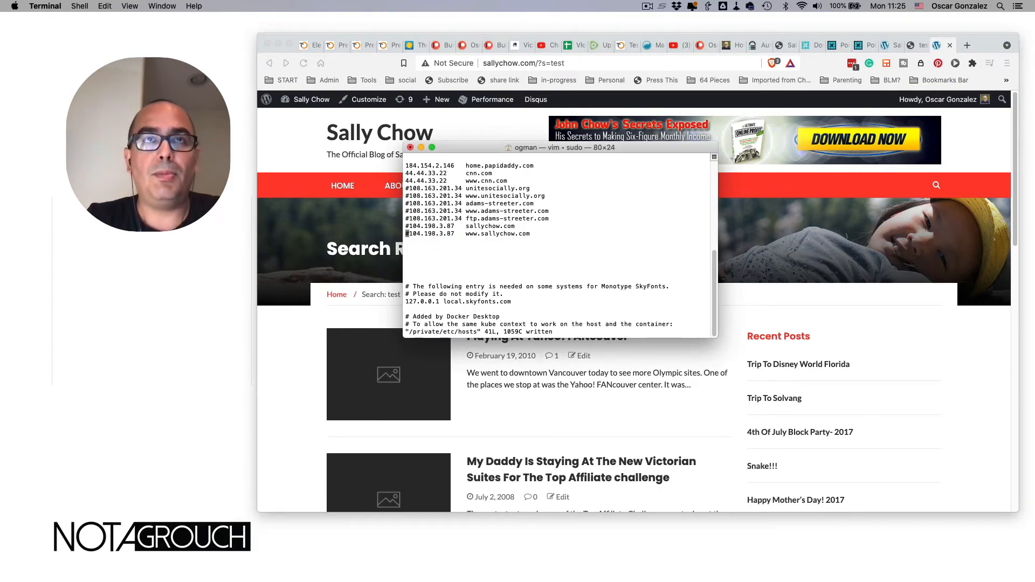
- Save /etc/hosts with :wq so the sallychow.com lines take effect, then clear the browser address
text(xjx)
text(:w)
text(q)
key(Return)
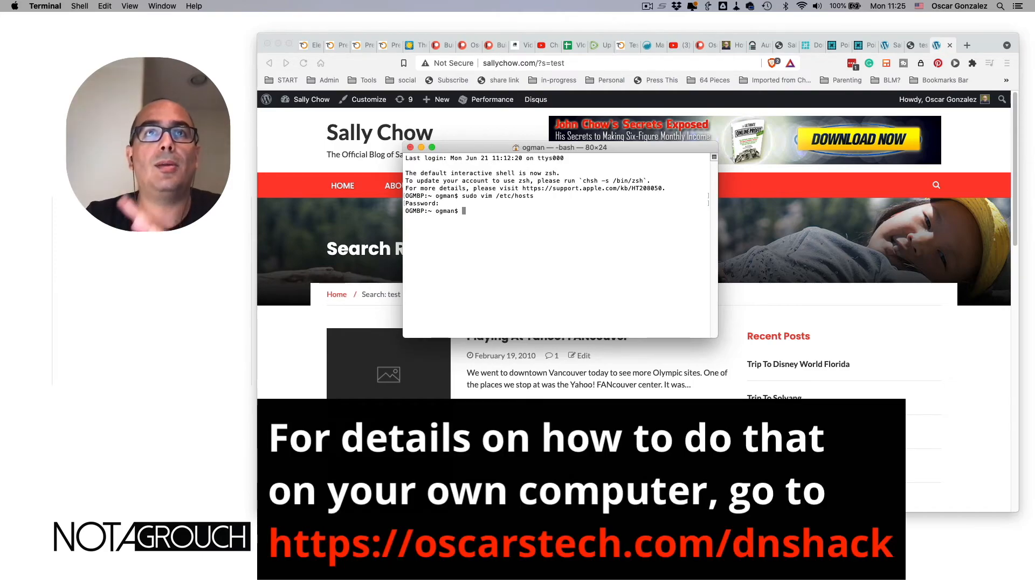
click(371, 296)
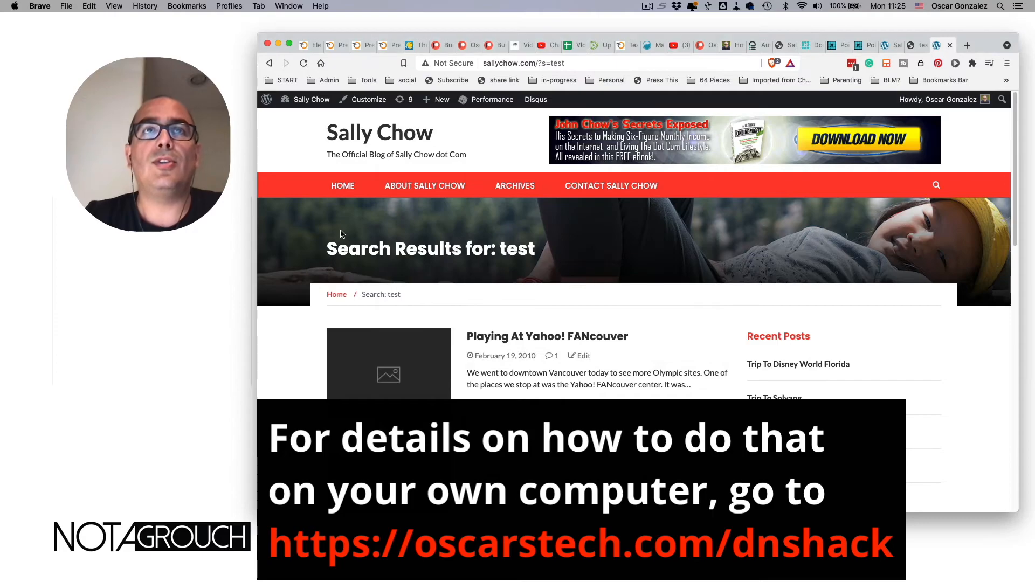
click(538, 64)
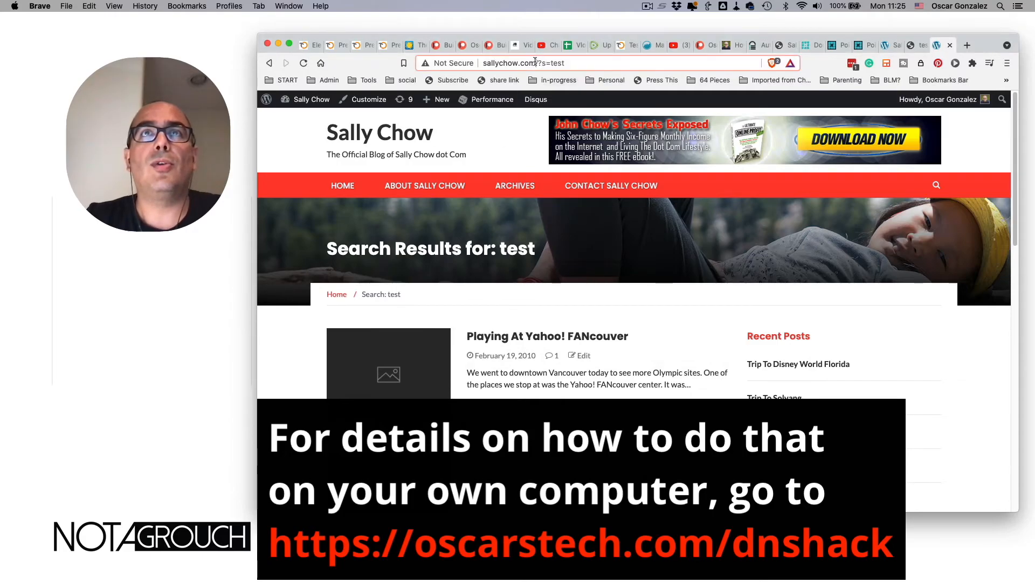
key(BackSpace)
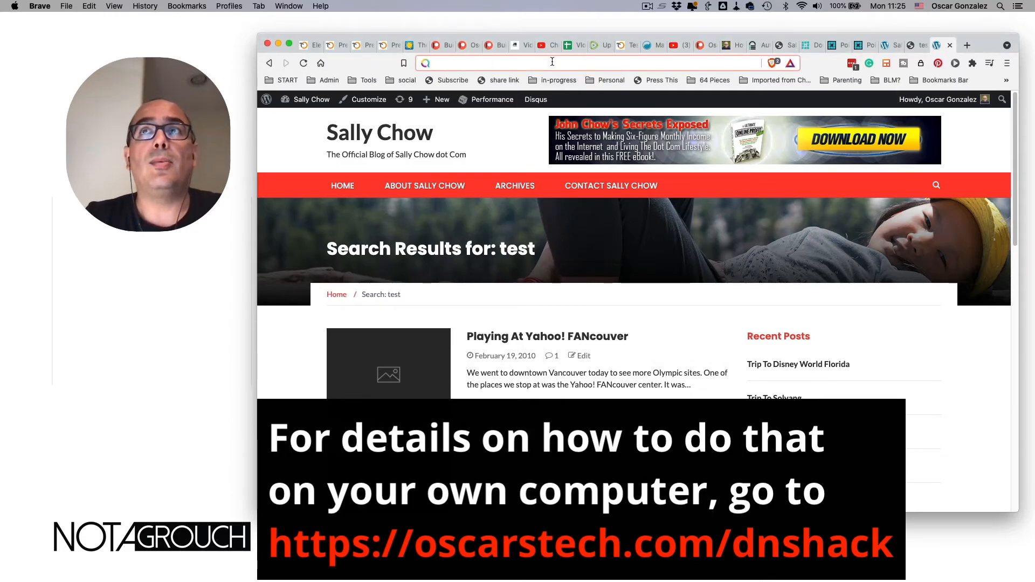
- Close the old sallychow.com tabs and reload sallychow.com in a fresh tab
key(super+t)
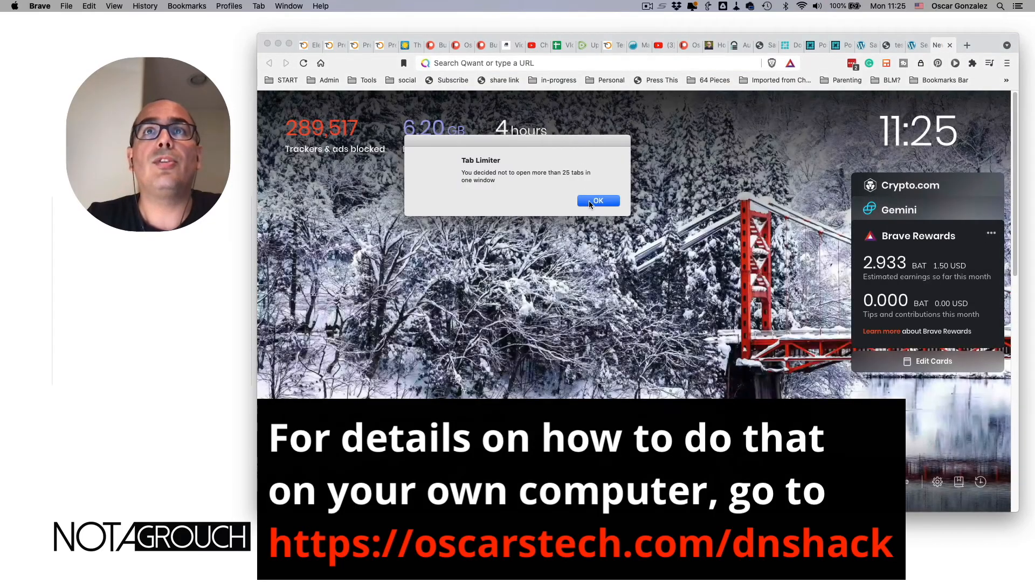
click(589, 201)
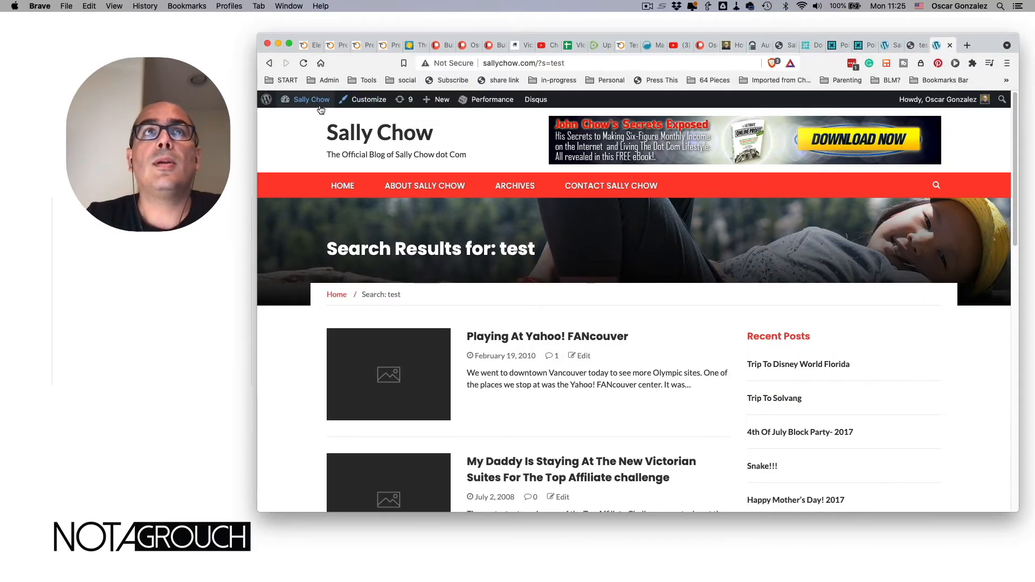
mouse_move(313, 106)
key(super+w)
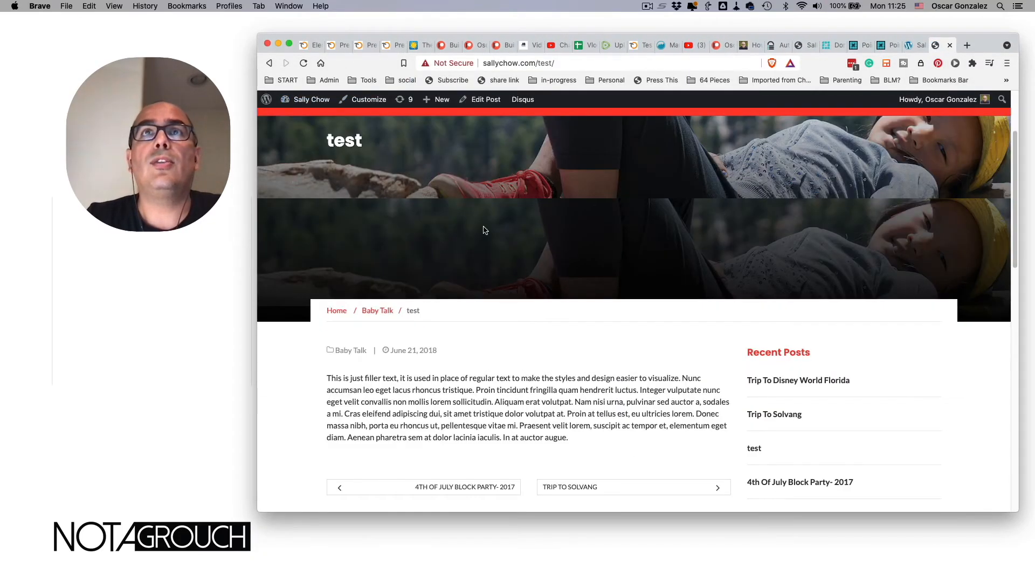
key(super+w)
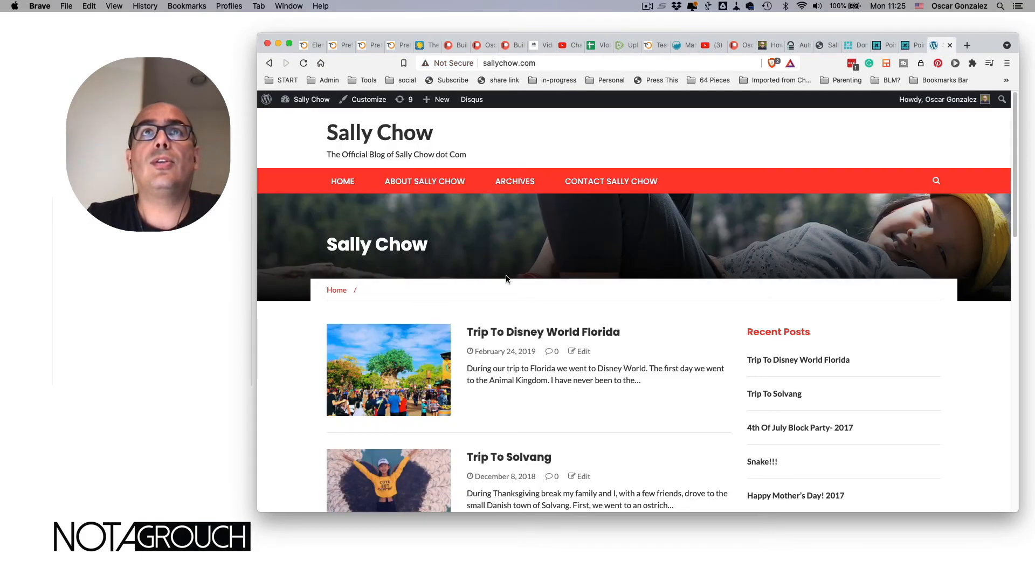
key(super+w)
key(super+t)
text(sallychow.com)
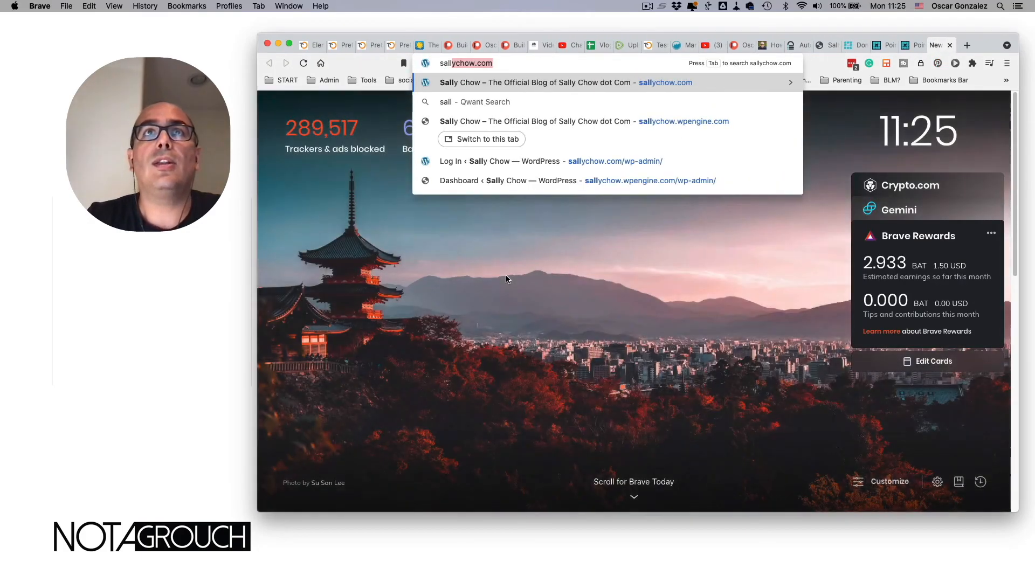
key(Return)
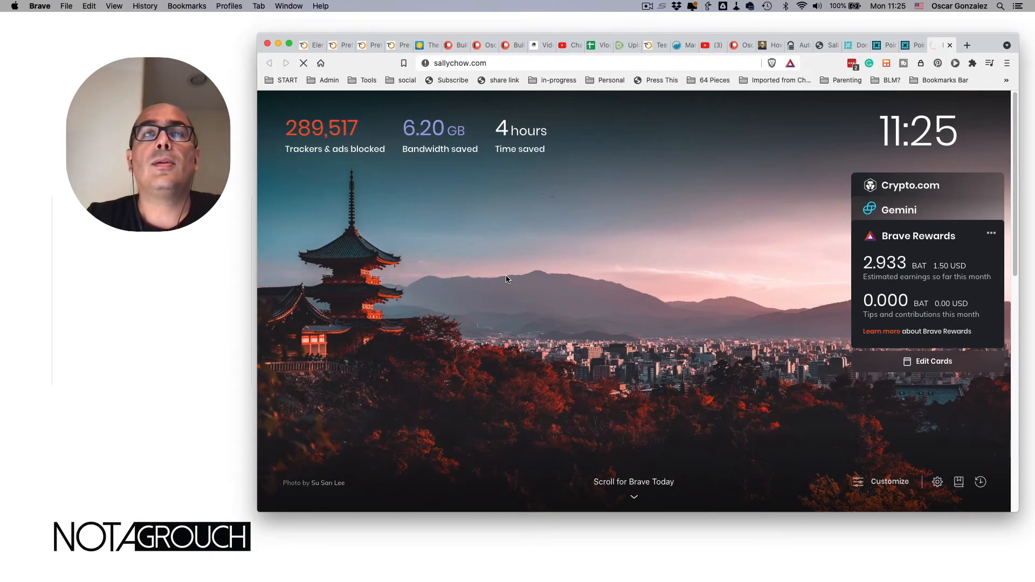
key(super+r)
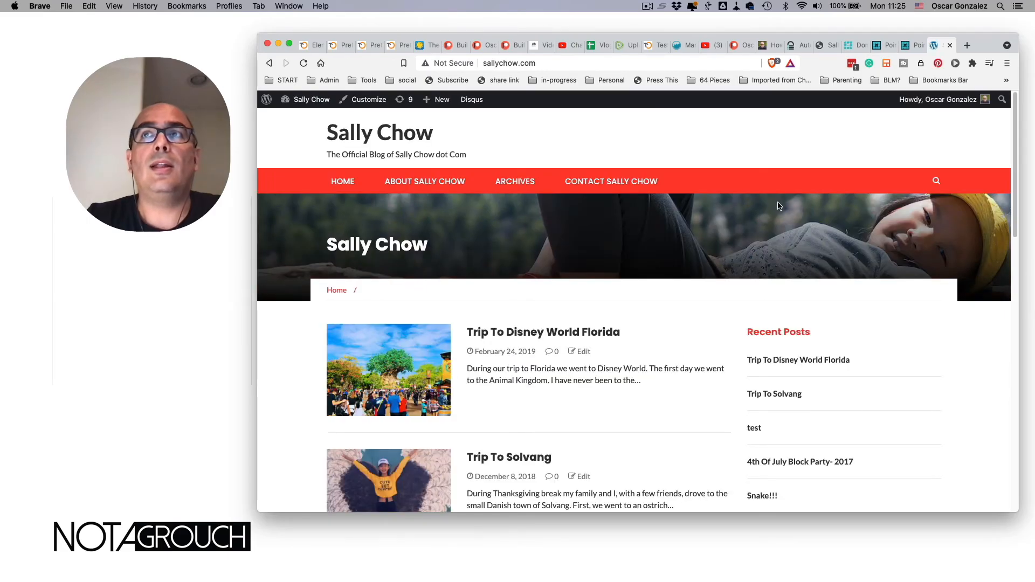
- Search sallychow.com for 'test' and confirm the June 21, 2018 test post is listed first
click(936, 181)
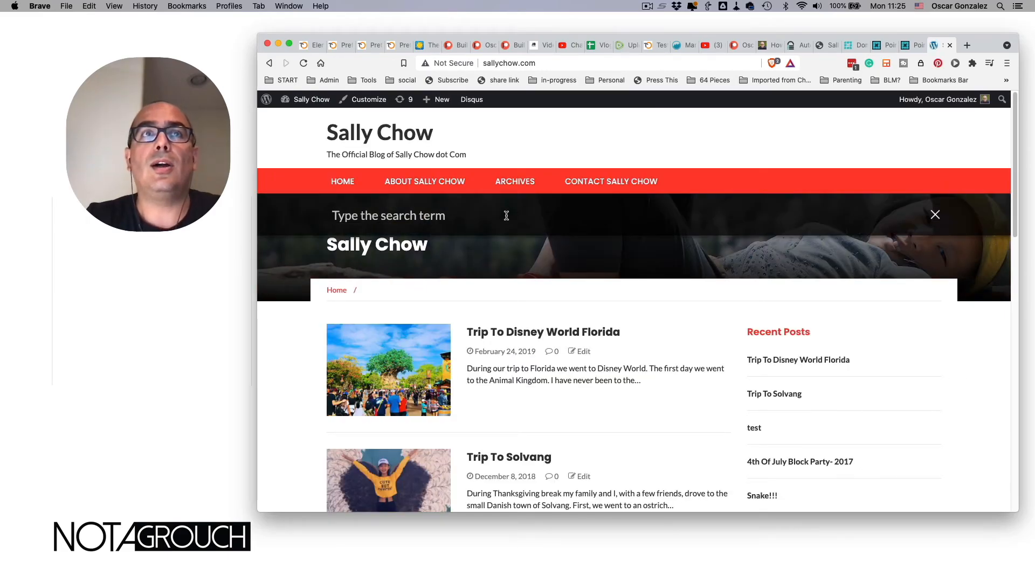
text(test)
key(Return)
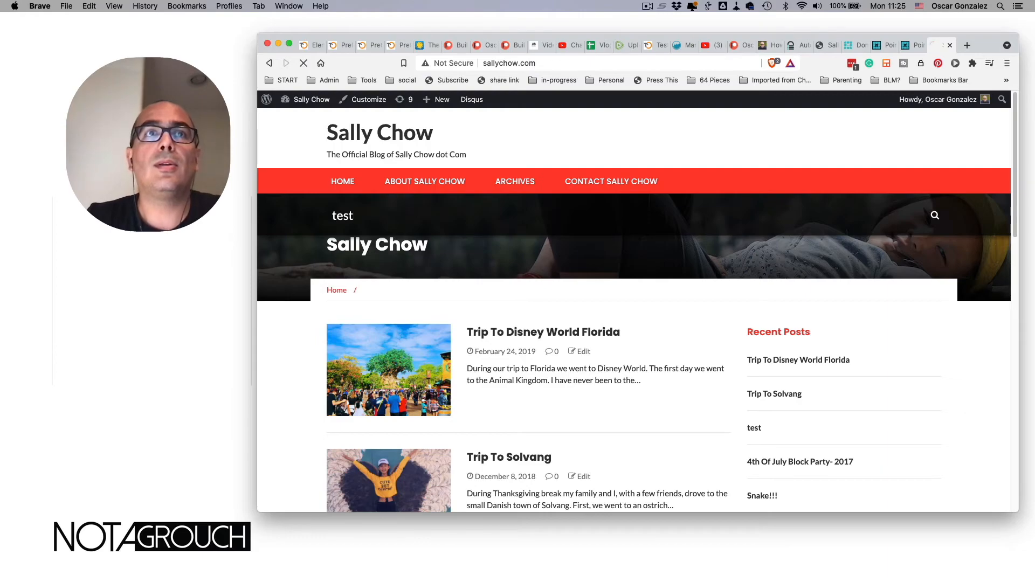
scroll(455, 305, down, 3)
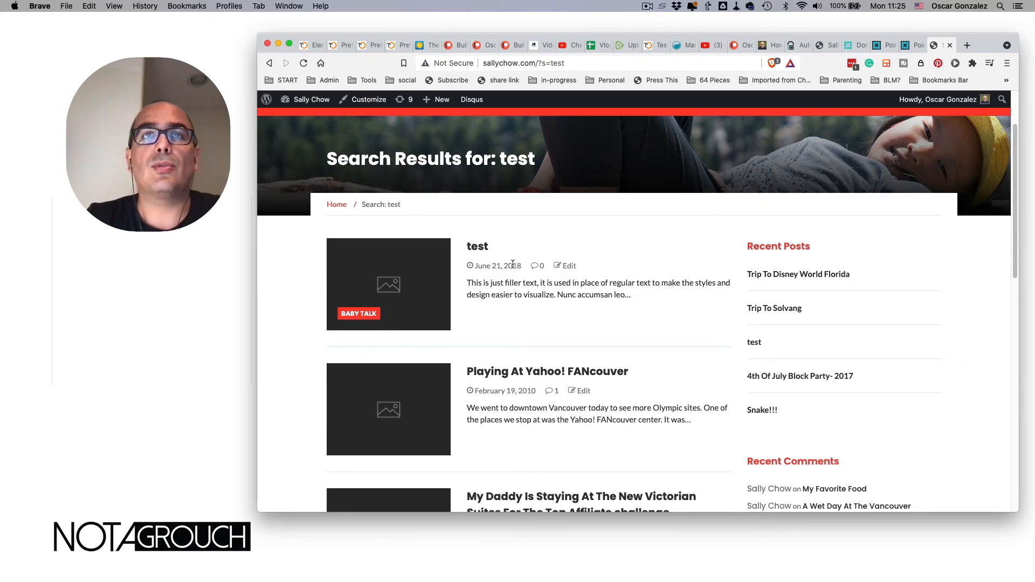
scroll(472, 295, down, 2)
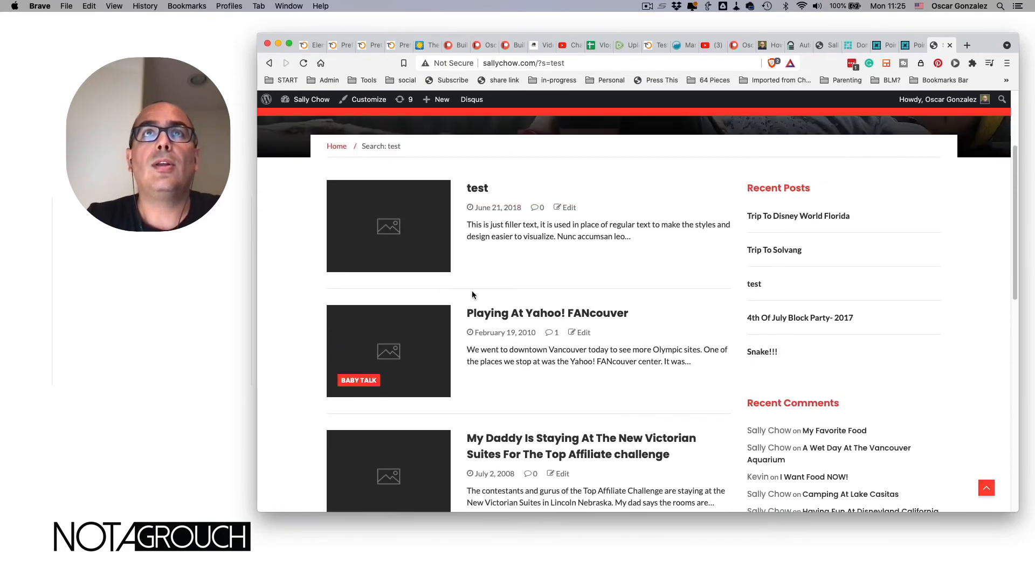
scroll(472, 294, up, 4)
click(538, 63)
text(wpengine.com/support/wordpress-best-practice-configuring-dns-for-wp-engine/)
key(Return)
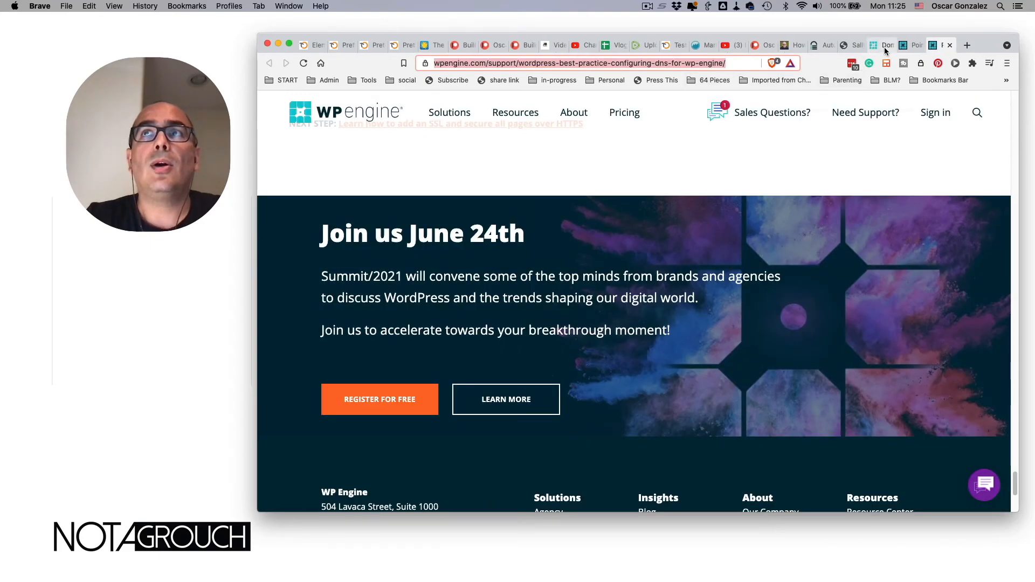
click(882, 48)
scroll(626, 238, up, 5)
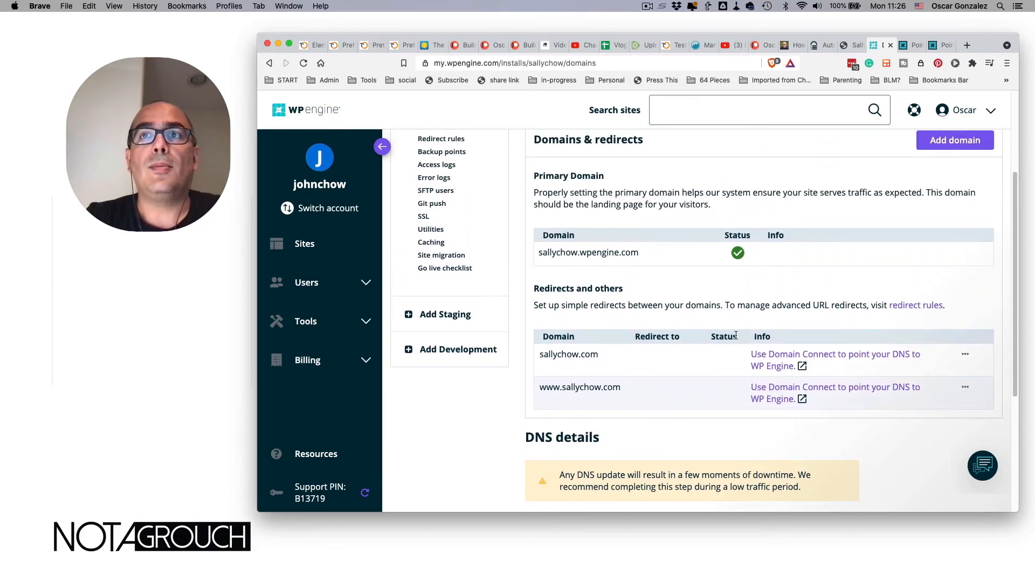
scroll(712, 328, down, 1)
scroll(712, 327, down, 2)
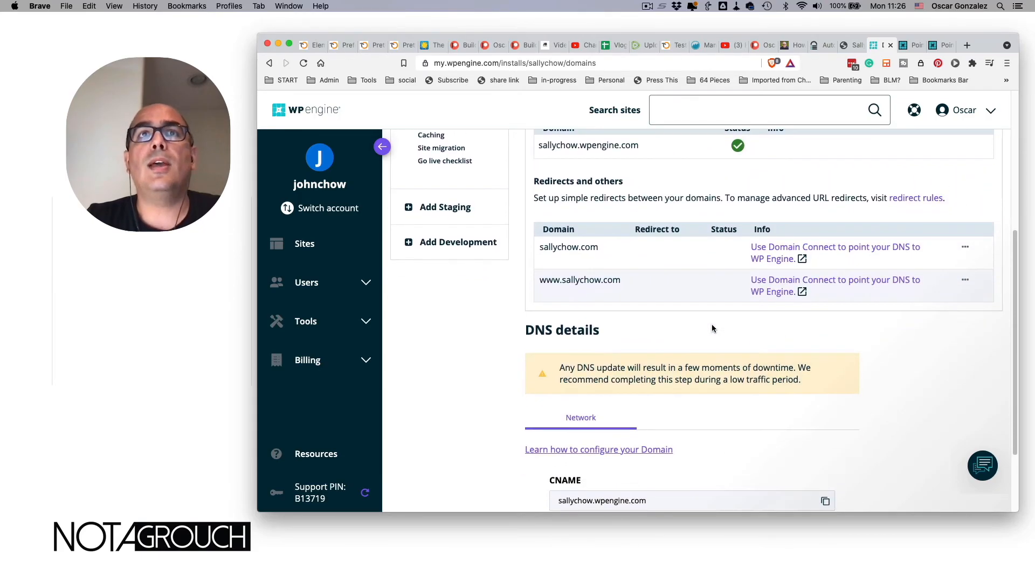
scroll(638, 301, up, 2)
scroll(638, 302, up, 3)
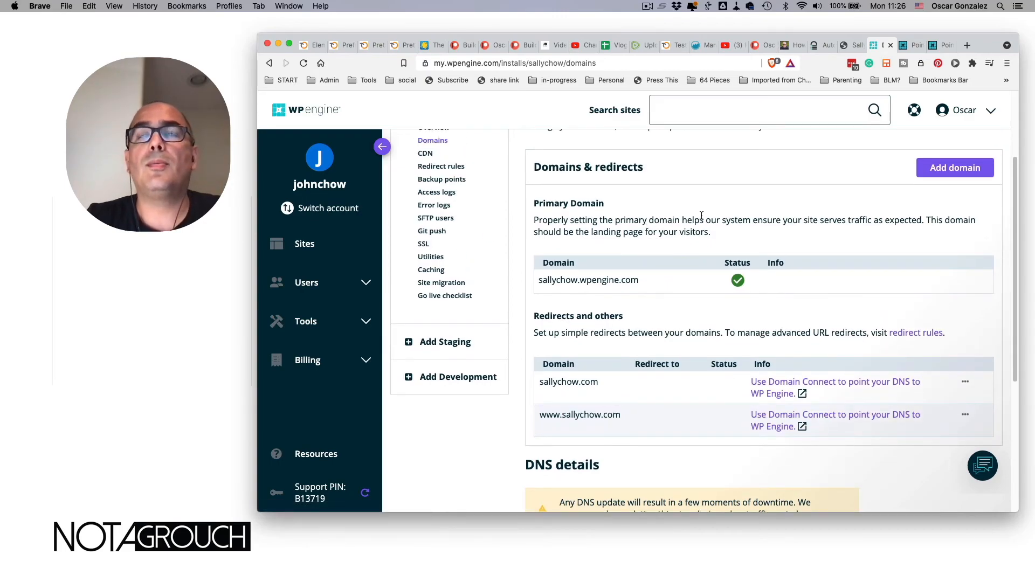
scroll(701, 216, up, 5)
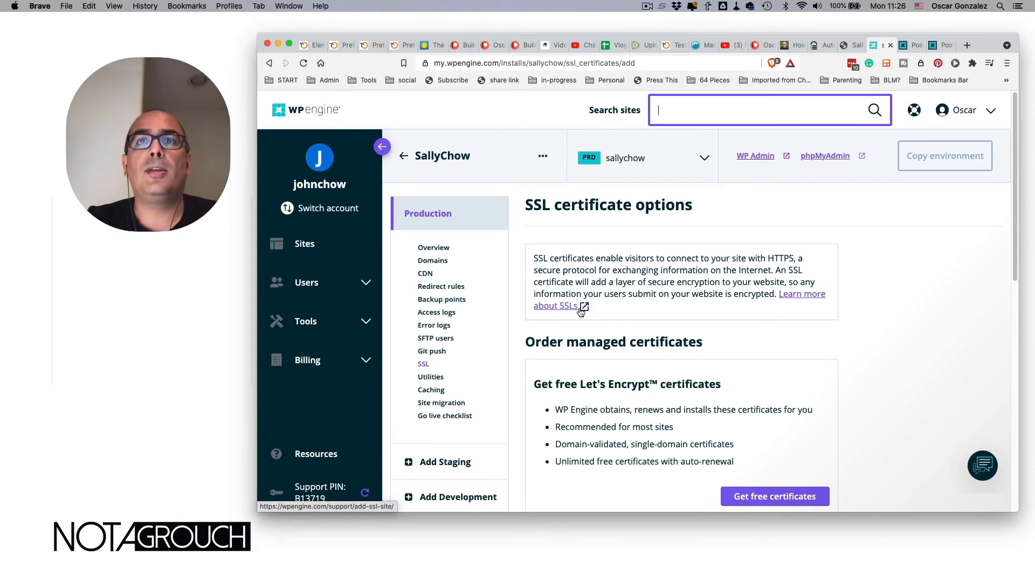
- Scroll through the Let's Encrypt and RapidSSL certificate options, then back up to the DNS warning
scroll(640, 298, down, 5)
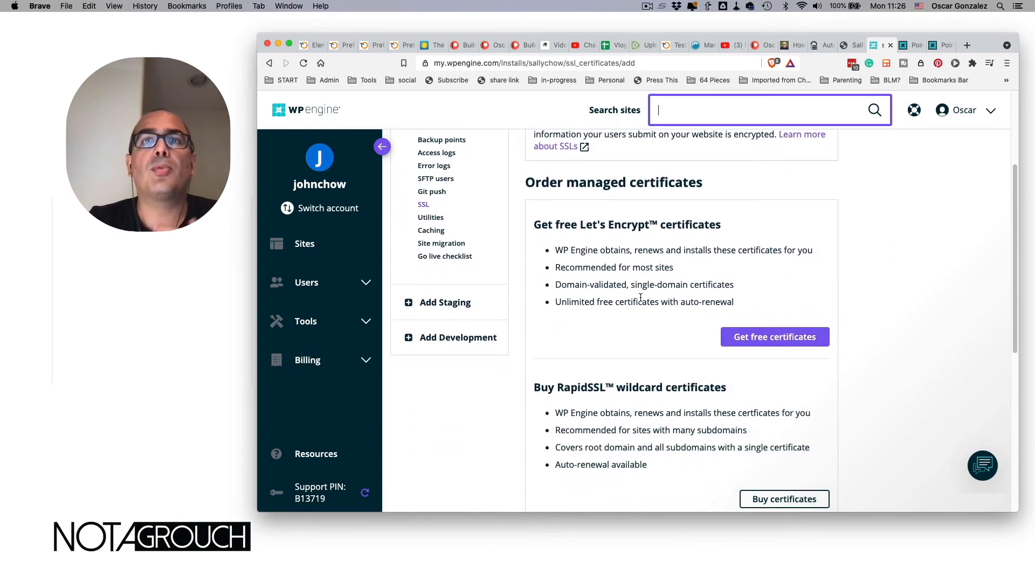
scroll(640, 298, up, 2)
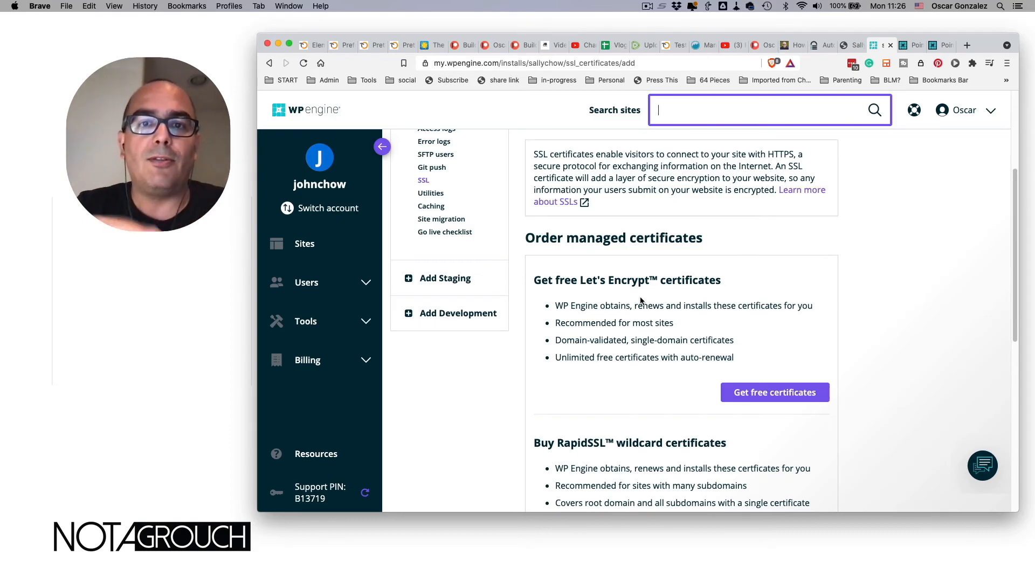
scroll(640, 300, up, 5)
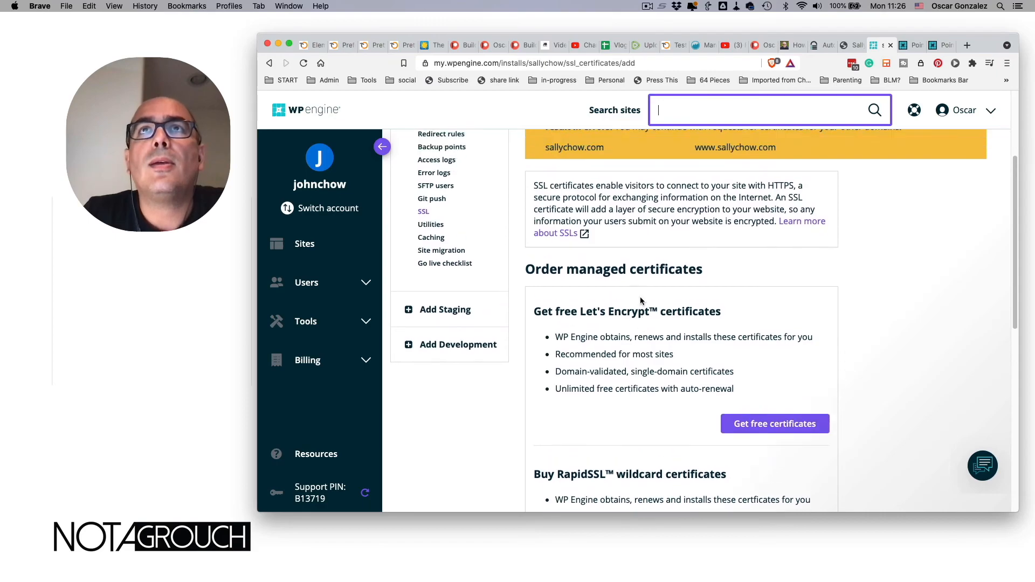